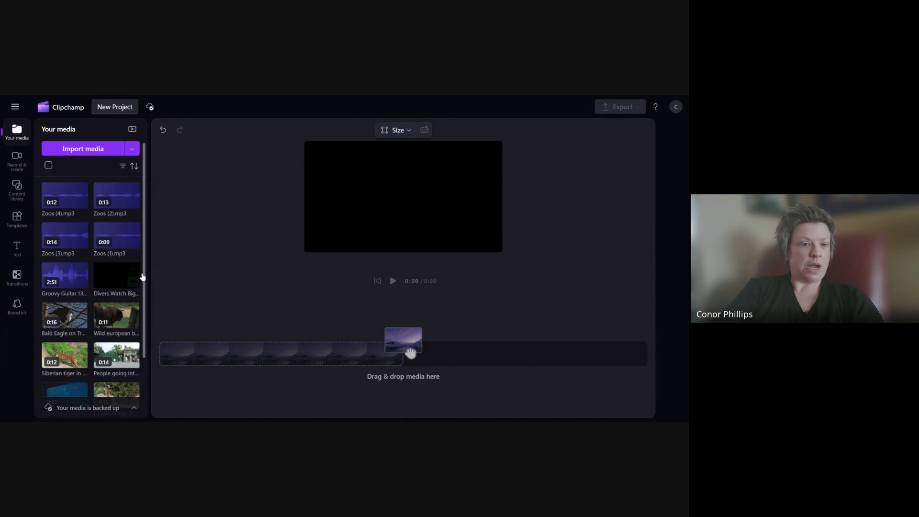
- Browse the media library and add Zoos (1).mp3 to the timeline
drag(144, 279, 144, 344)
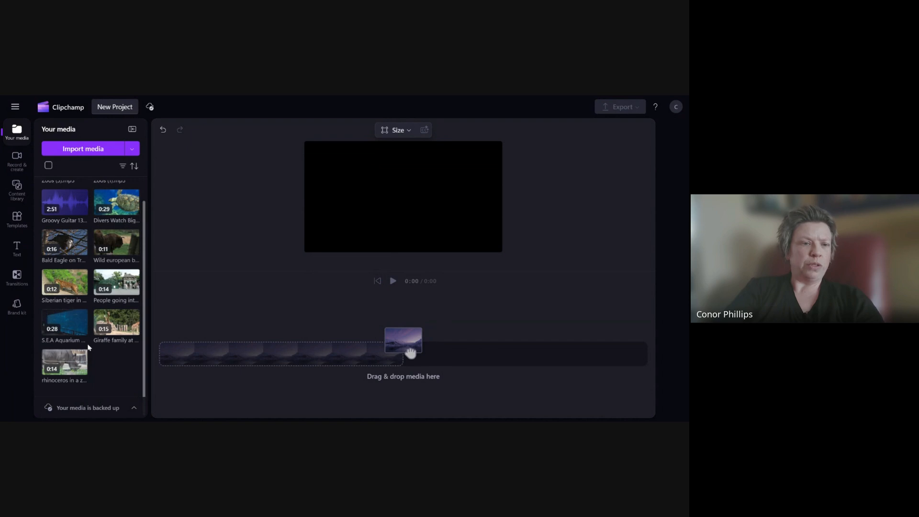
scroll(92, 264, up, 2)
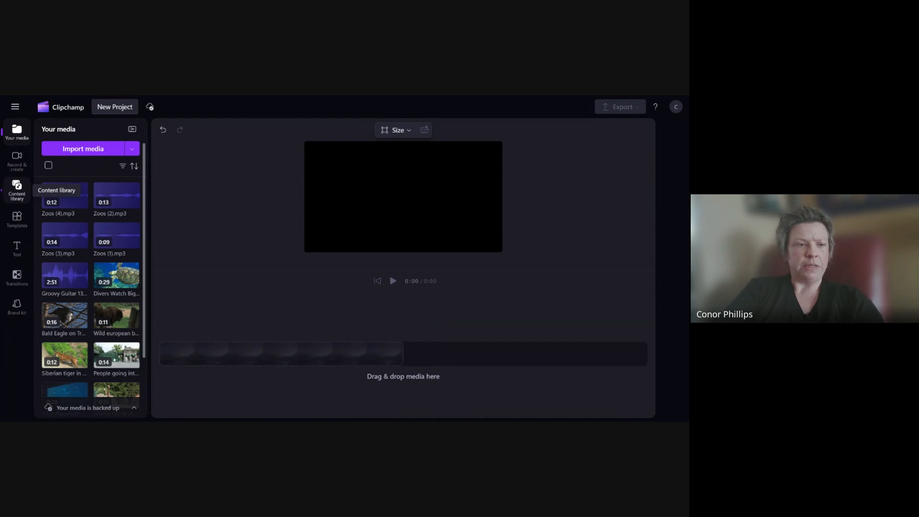
scroll(115, 307, down, 2)
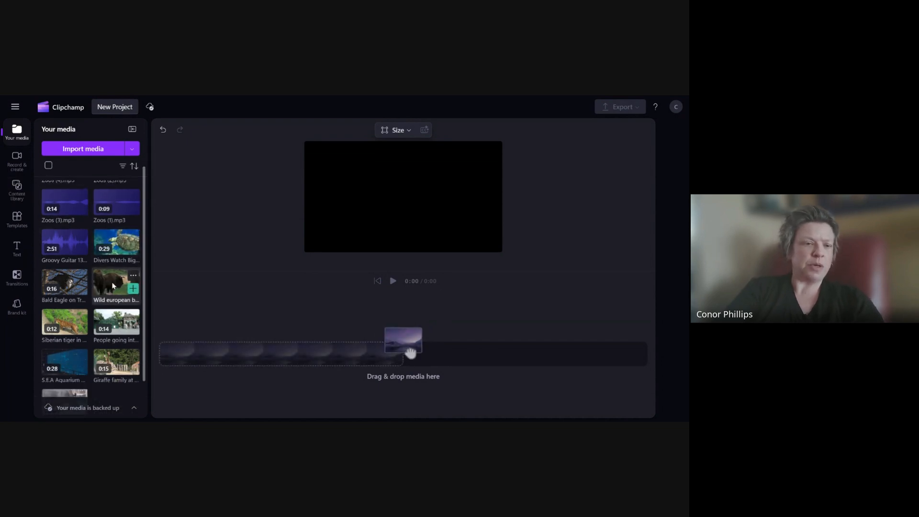
scroll(115, 302, down, 1)
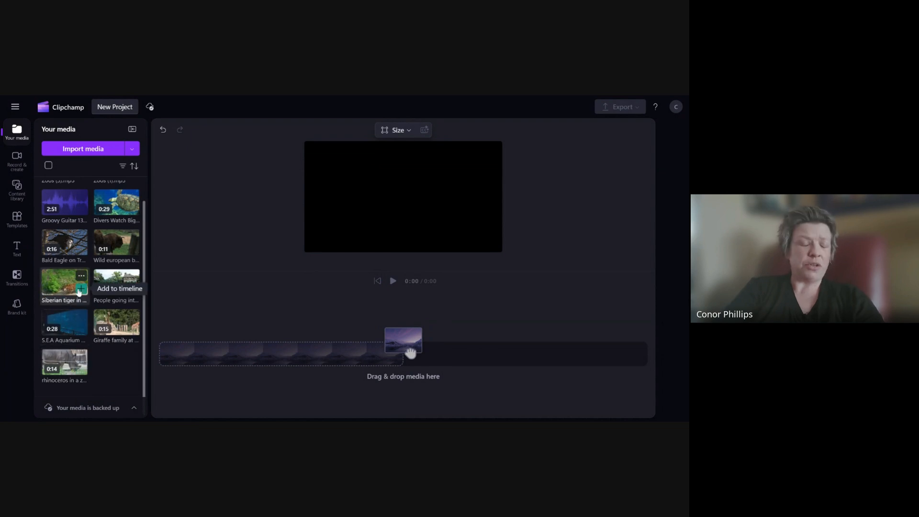
scroll(79, 292, up, 2)
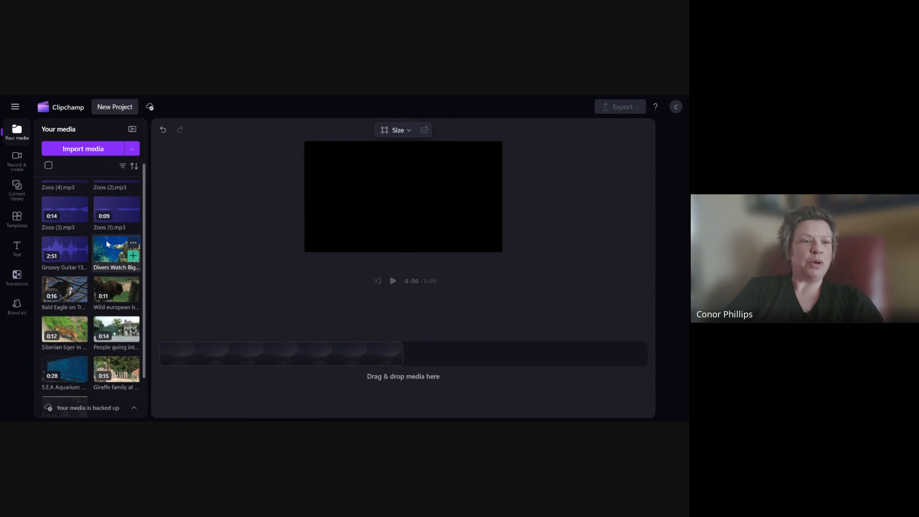
scroll(106, 244, up, 1)
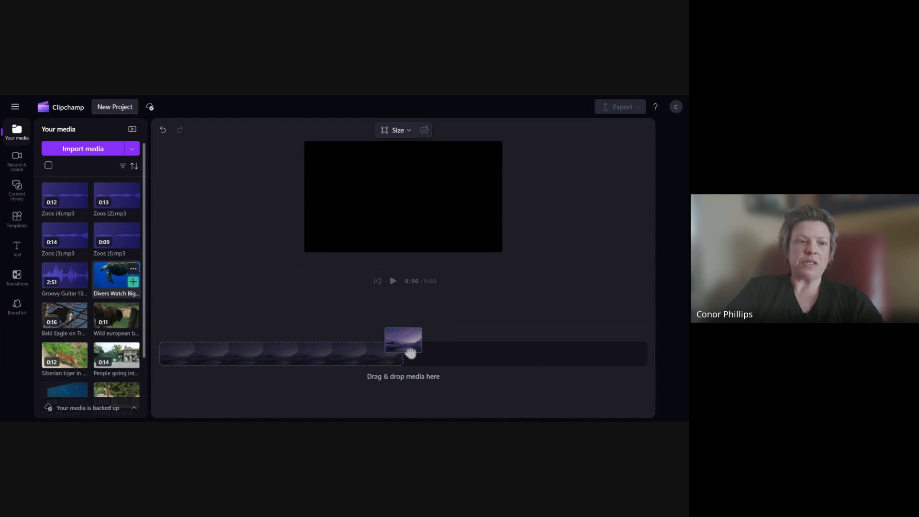
drag(116, 225, 188, 350)
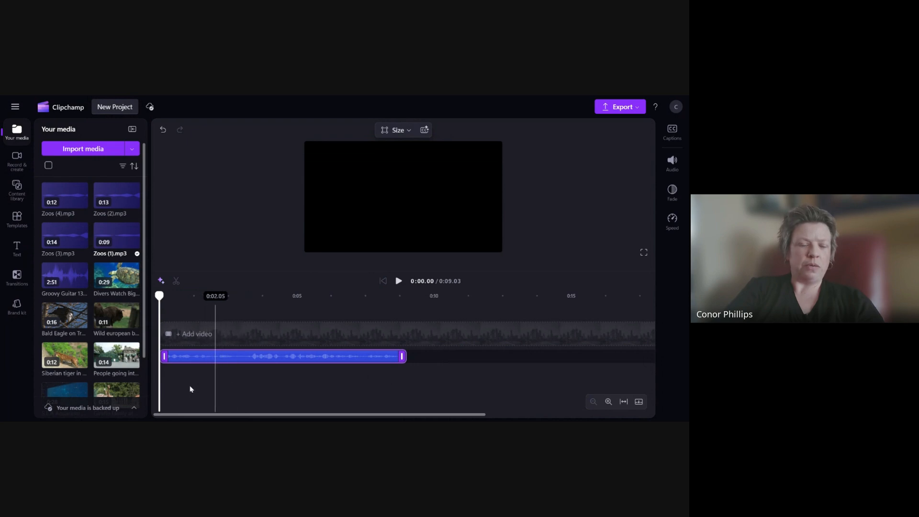
- Append Zoos (2).mp3 to the timeline after the first audio clip
mouse_move(70, 197)
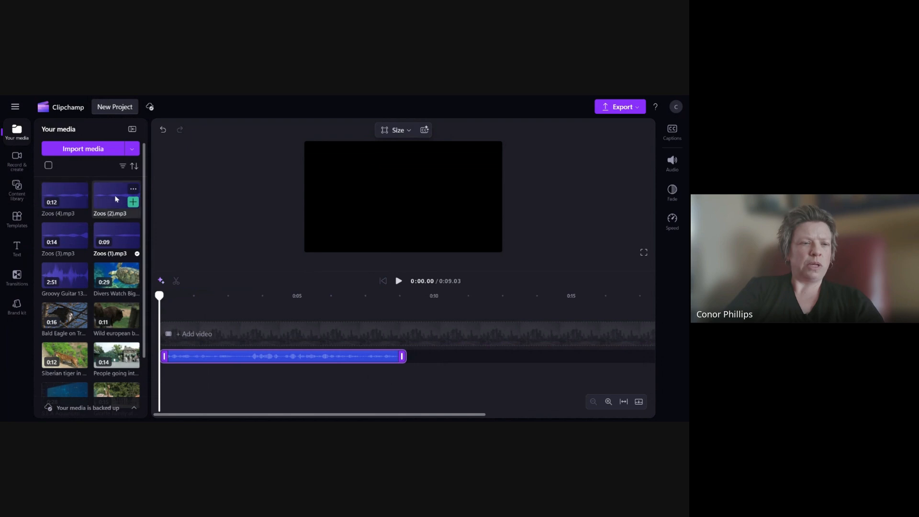
click(133, 201)
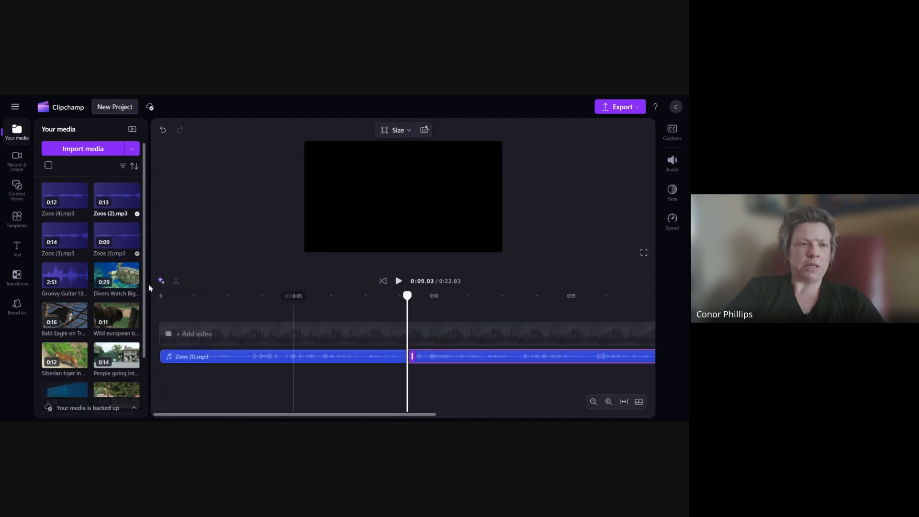
scroll(219, 389, down, 3)
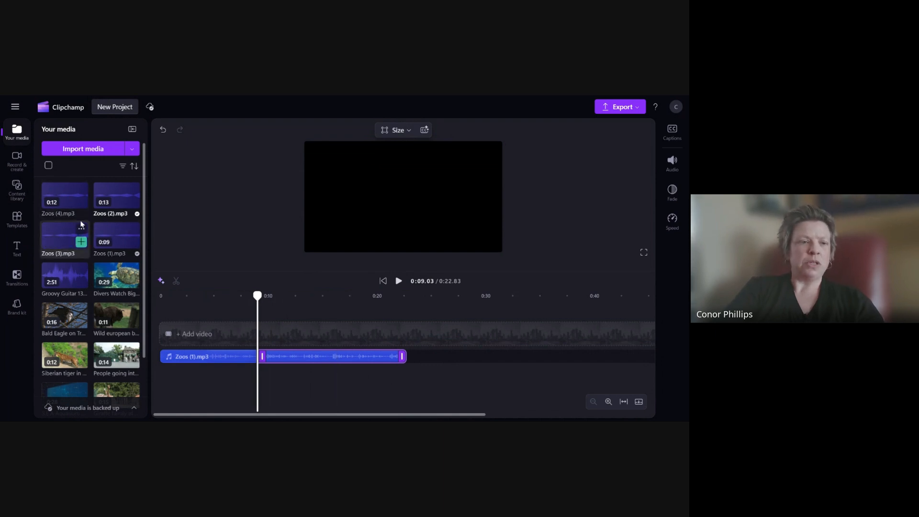
- Add Zoos (3).mp3 and Zoos (4).mp3 to the end of the audio track
drag(69, 234, 430, 357)
drag(65, 195, 594, 362)
scroll(246, 394, down, 3)
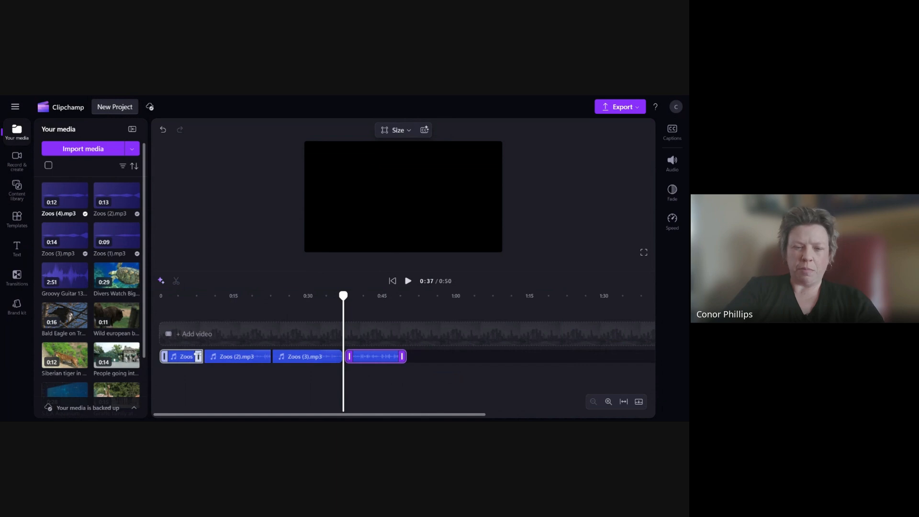
- Nudge the Zoos (4) and Zoos (3) clips left to close the gaps between the audio clips
scroll(234, 382, up, 5)
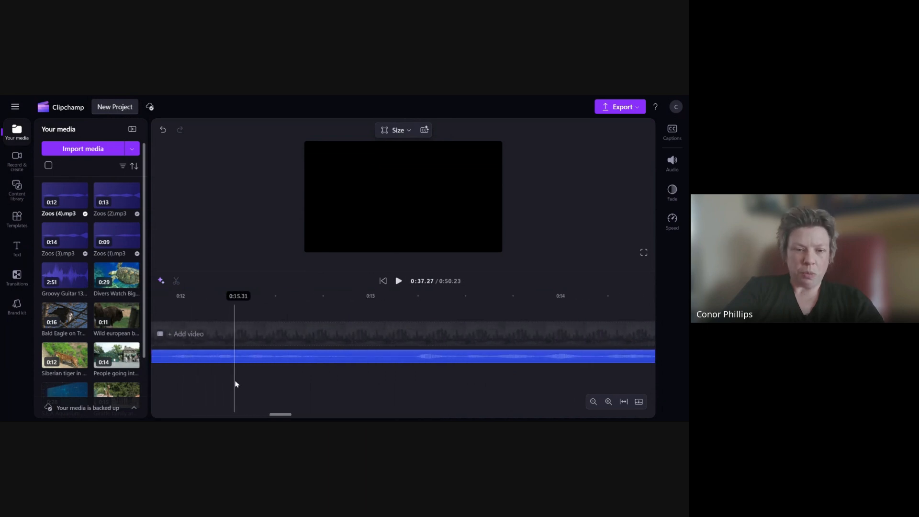
scroll(235, 385, up, 1)
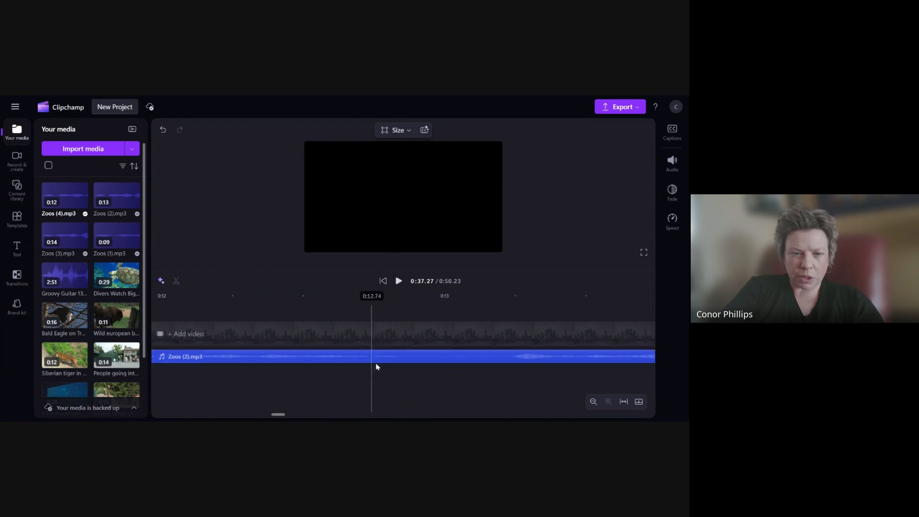
scroll(233, 394, down, 2)
scroll(232, 391, down, 3)
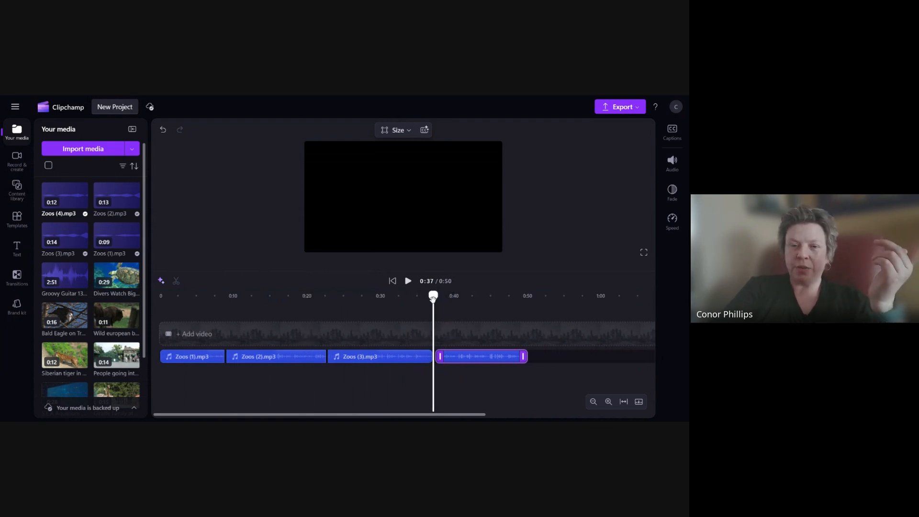
drag(434, 296, 529, 309)
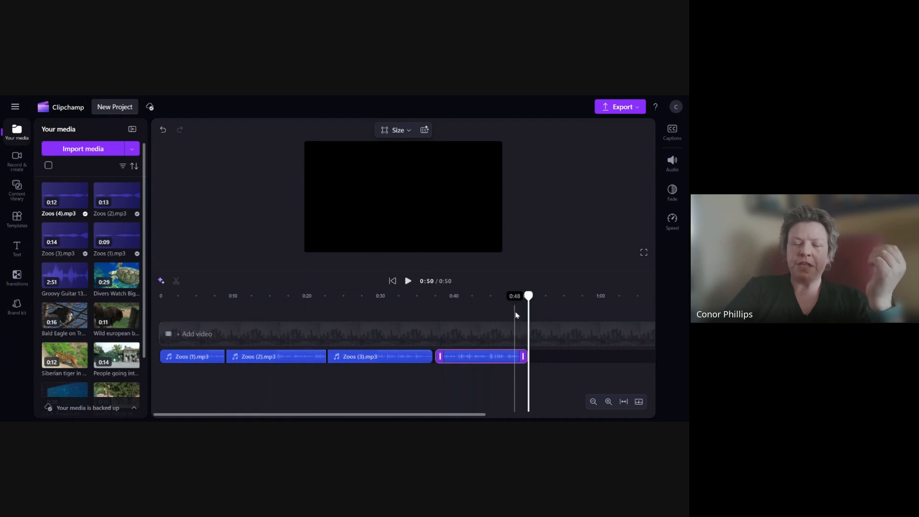
drag(465, 358, 461, 357)
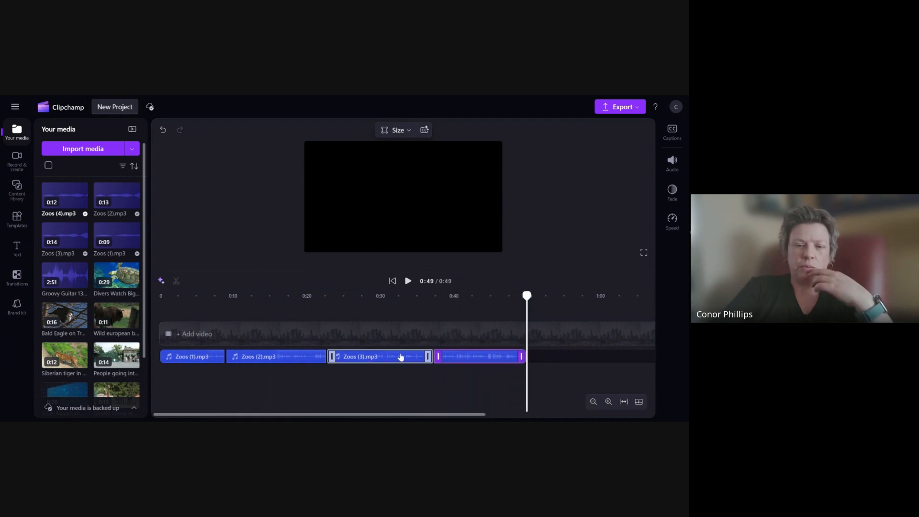
drag(398, 358, 391, 357)
click(193, 358)
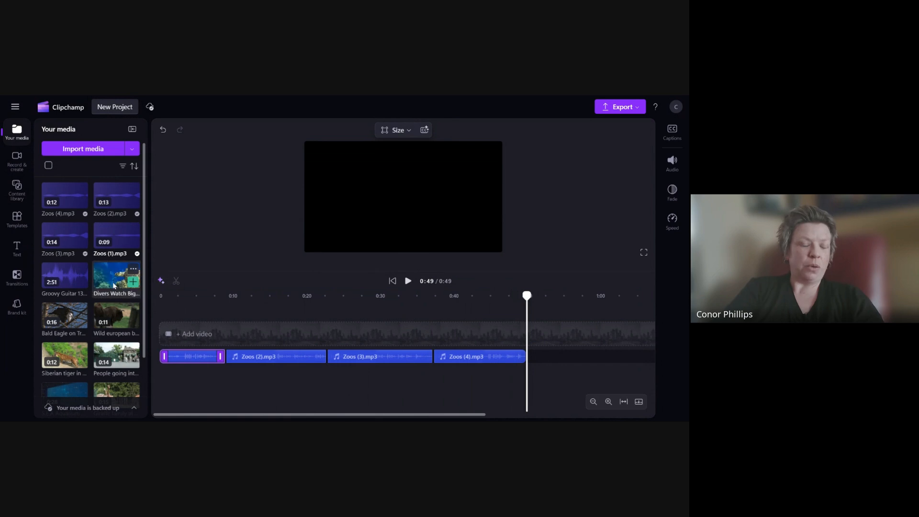
- Select all eight video clips in the media library and add them together to the timeline
scroll(103, 321, down, 2)
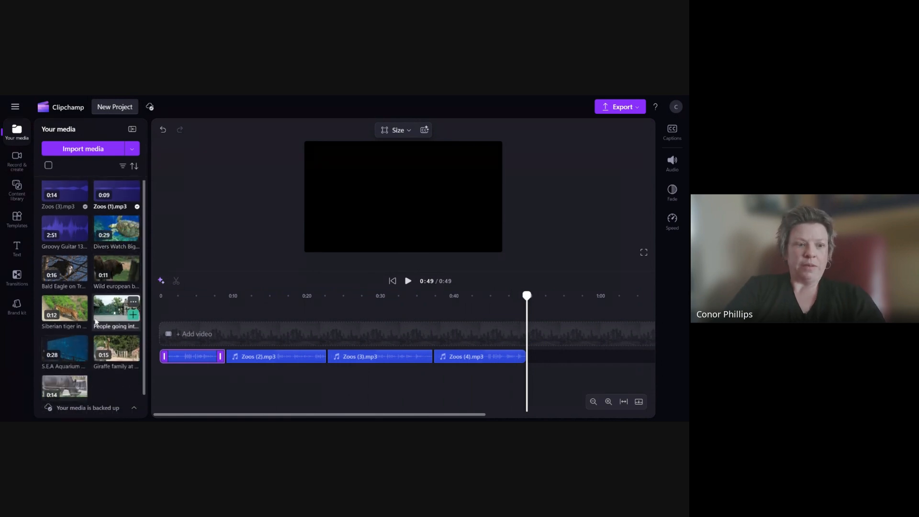
scroll(95, 322, up, 2)
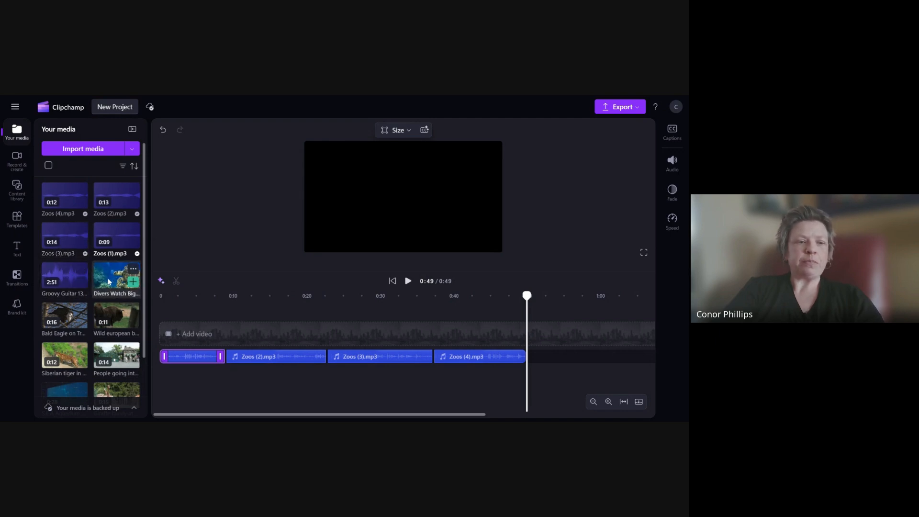
scroll(109, 282, down, 1)
scroll(109, 282, up, 1)
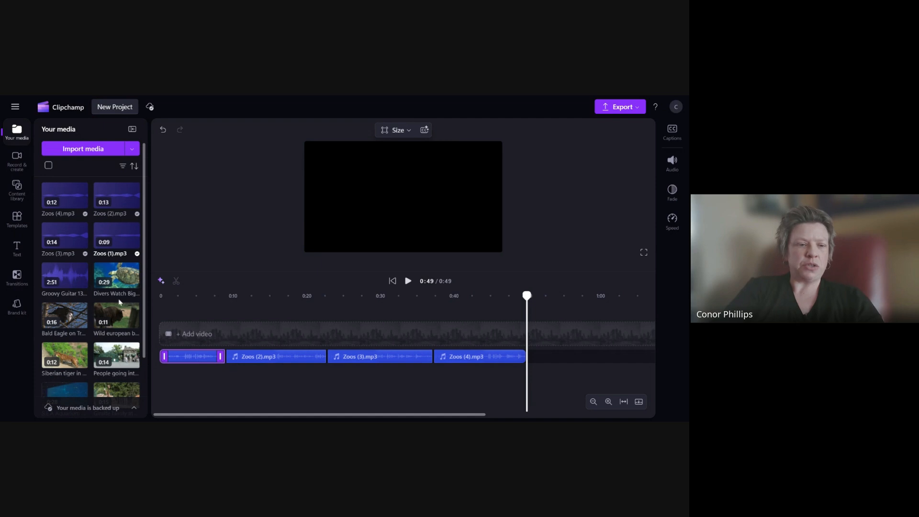
scroll(117, 331, down, 2)
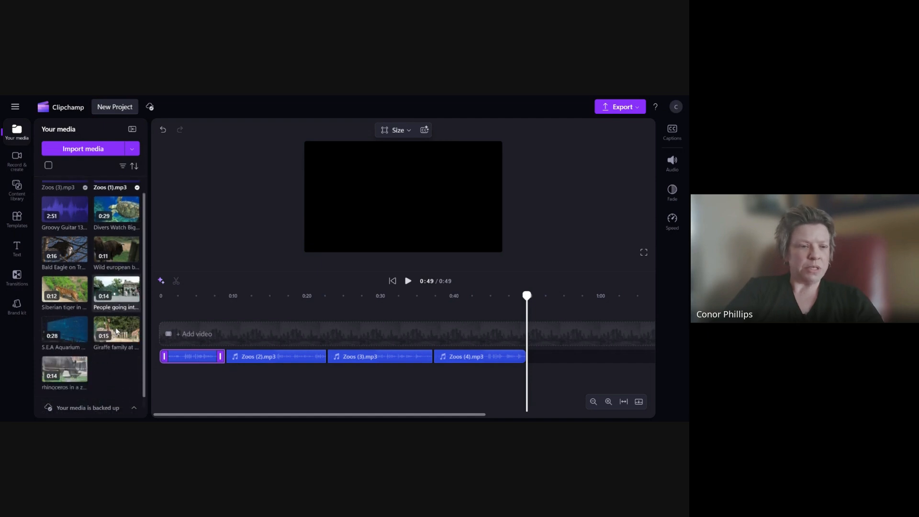
scroll(113, 254, up, 1)
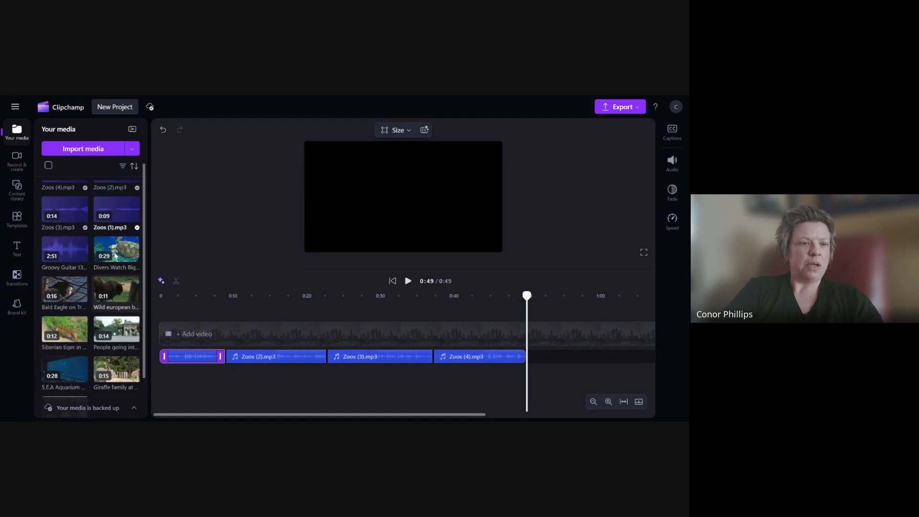
click(118, 249)
click(65, 290)
click(117, 290)
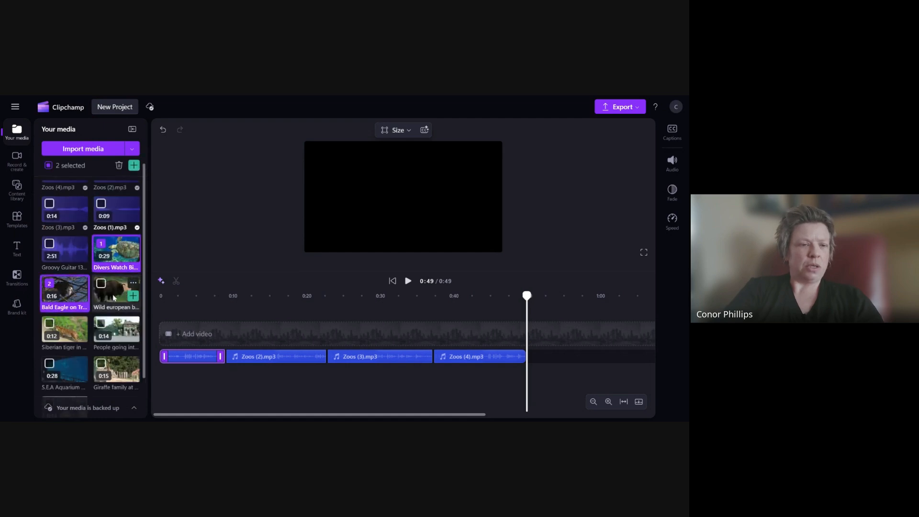
click(64, 330)
click(115, 333)
click(65, 370)
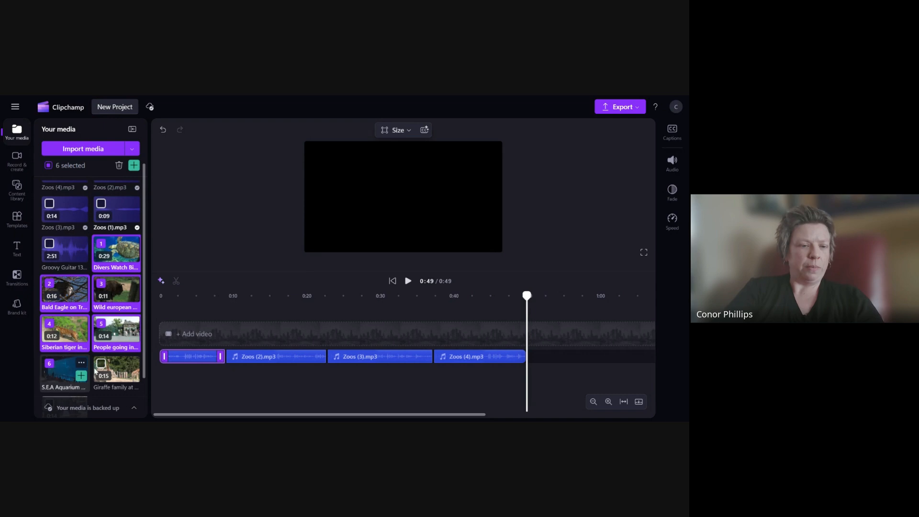
click(117, 369)
scroll(85, 376, down, 1)
click(67, 360)
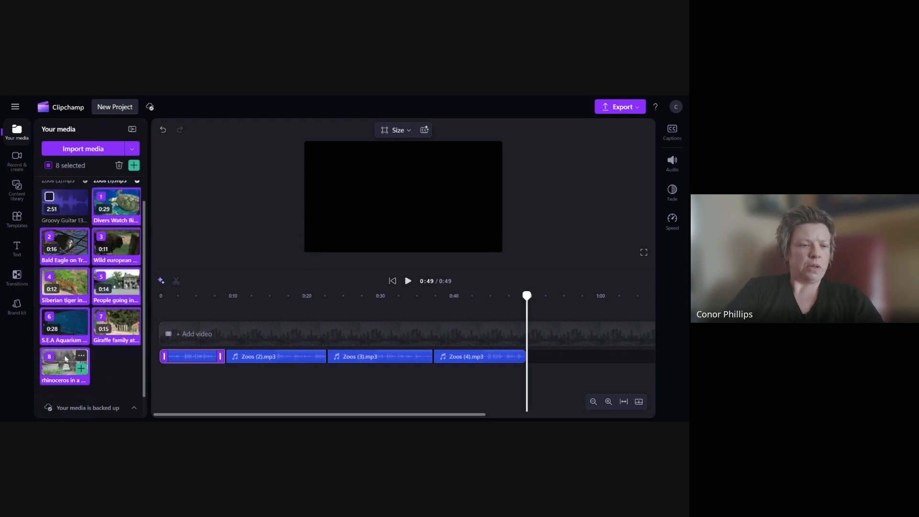
drag(69, 367, 205, 372)
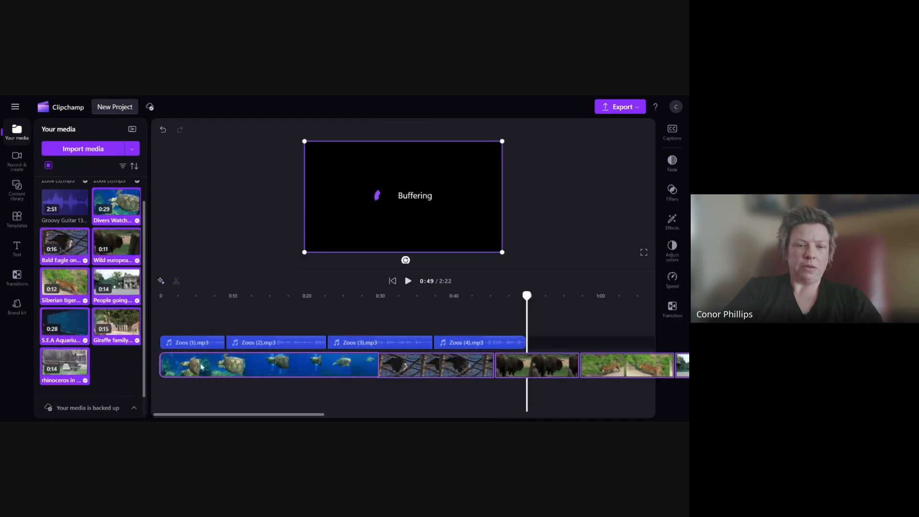
ctrl+scroll(227, 397, down, 5)
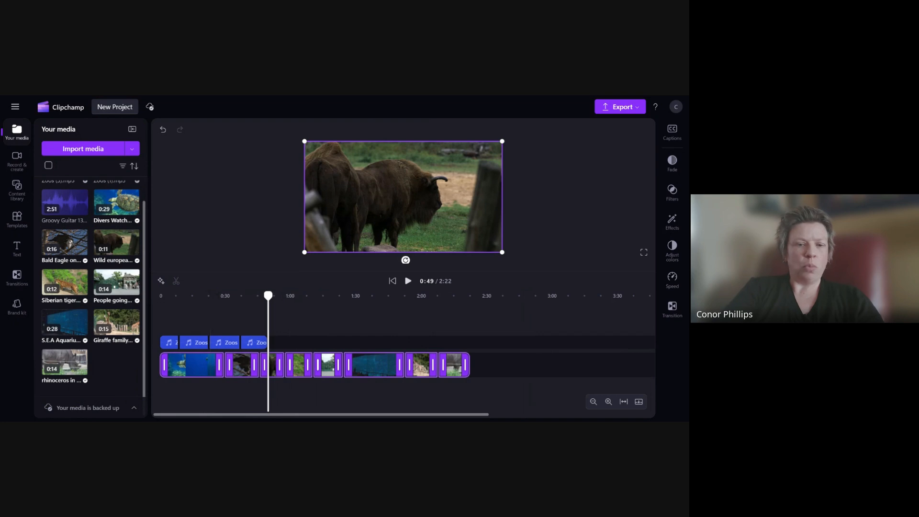
ctrl+scroll(231, 389, up, 3)
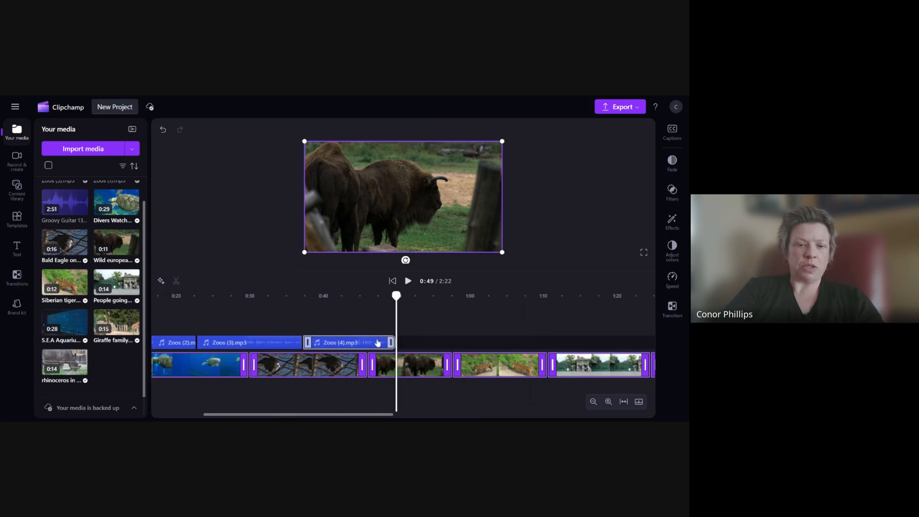
- Select all four Zoos audio clips and shift them together slightly to the right
drag(372, 415, 299, 417)
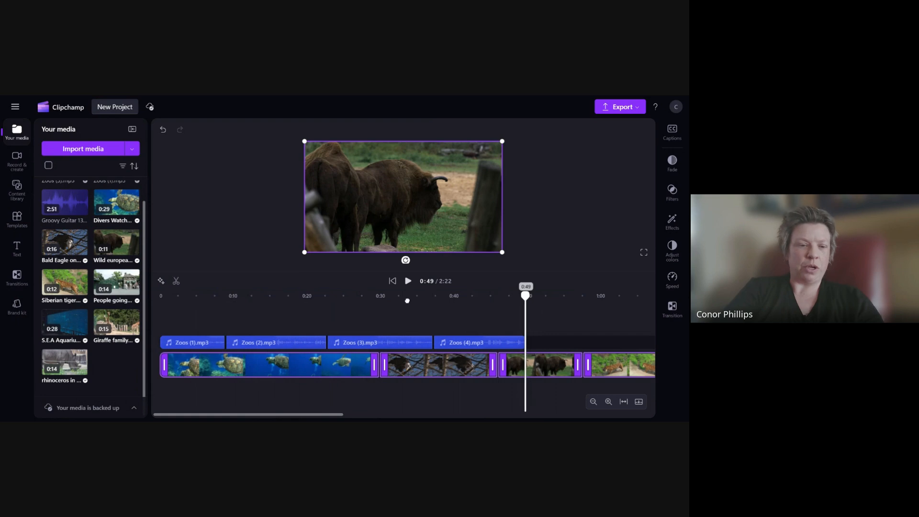
drag(527, 296, 160, 296)
click(193, 342)
click(193, 342)
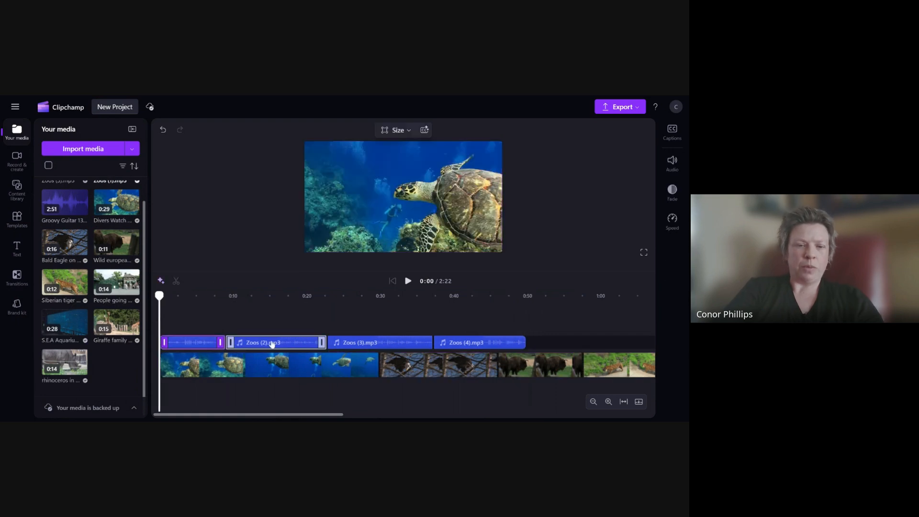
ctrl+click(272, 343)
click(378, 337)
click(213, 342)
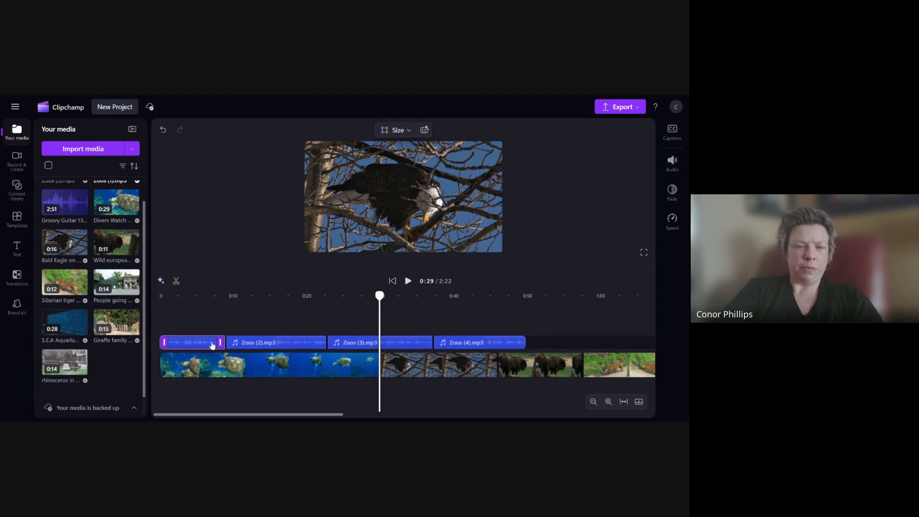
ctrl+click(262, 344)
ctrl+click(370, 343)
ctrl+click(459, 346)
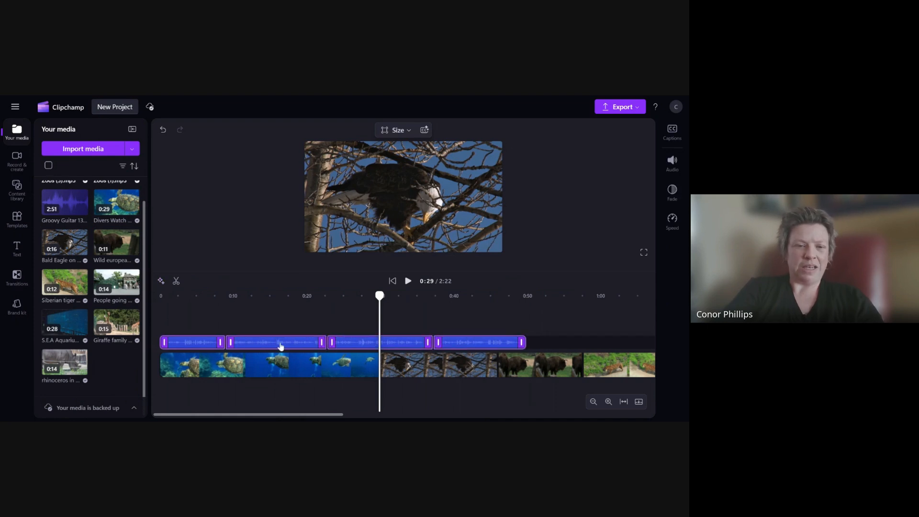
drag(280, 346, 293, 344)
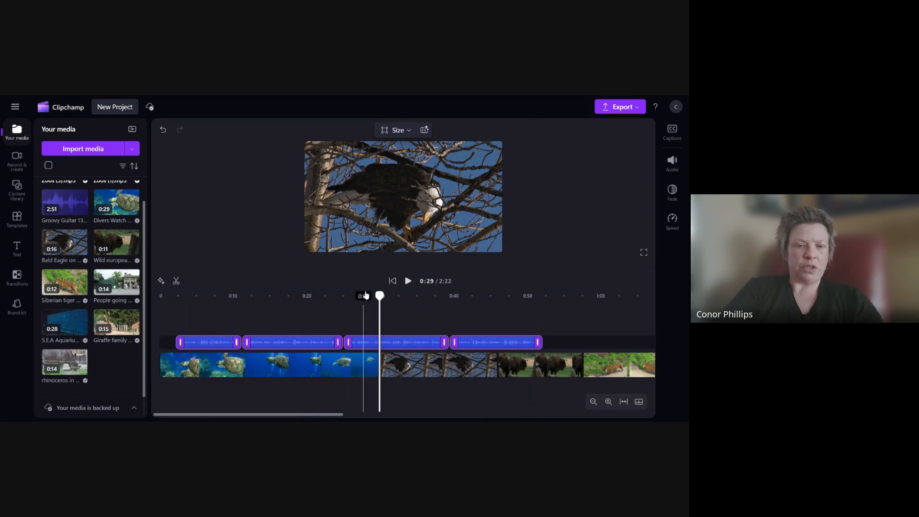
- Move the sea turtle clip further along the video track, then undo that move
click(365, 367)
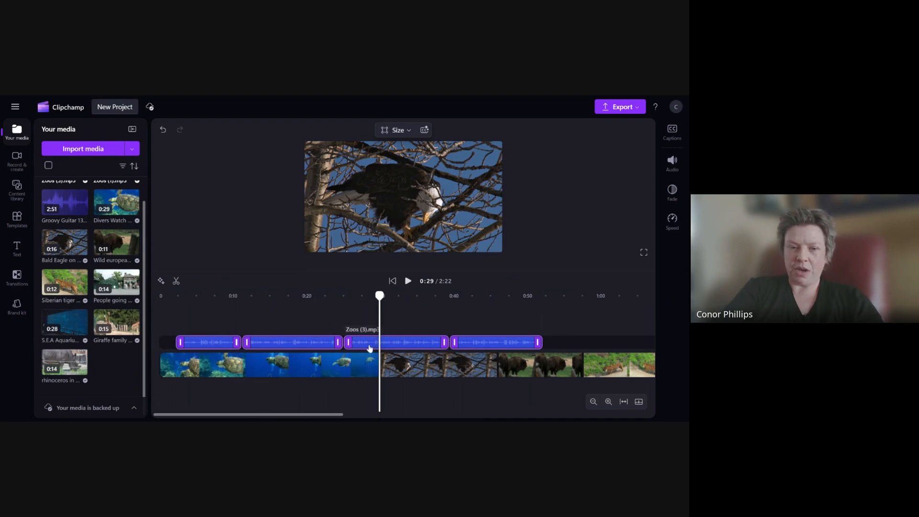
click(407, 398)
click(361, 345)
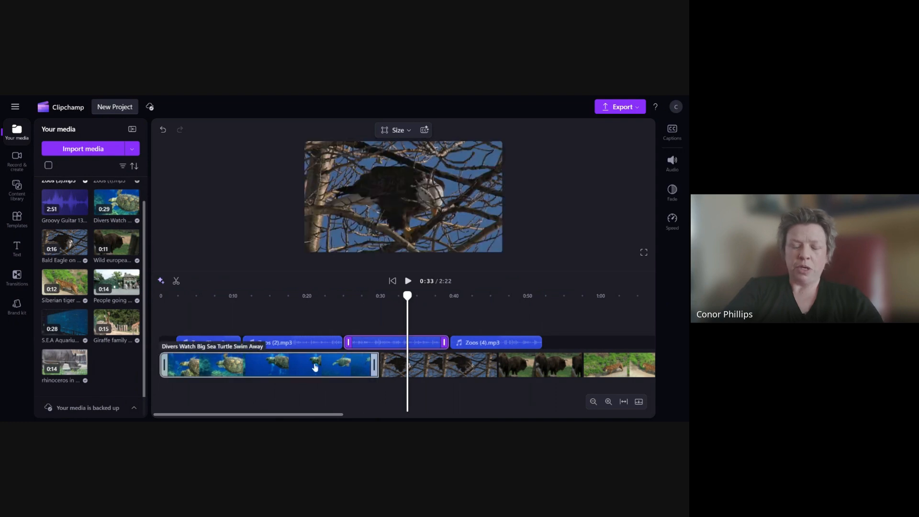
drag(317, 368, 570, 368)
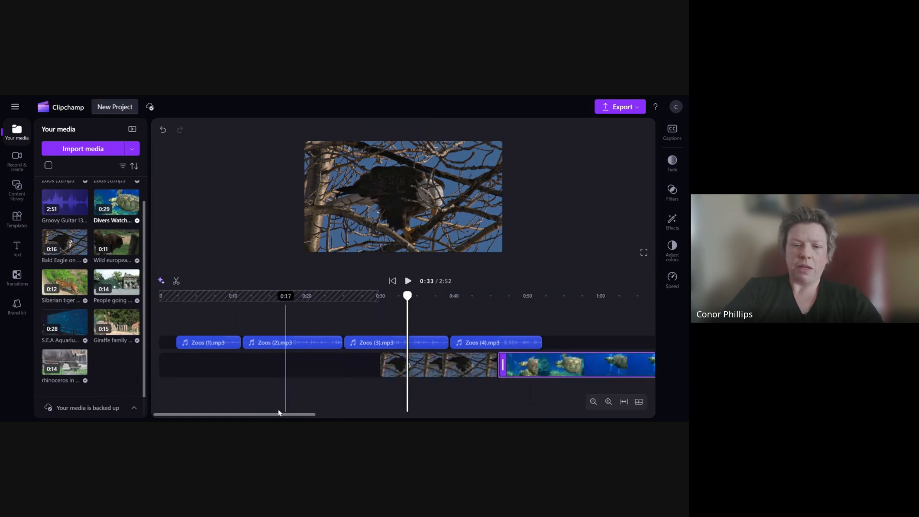
drag(286, 414, 360, 414)
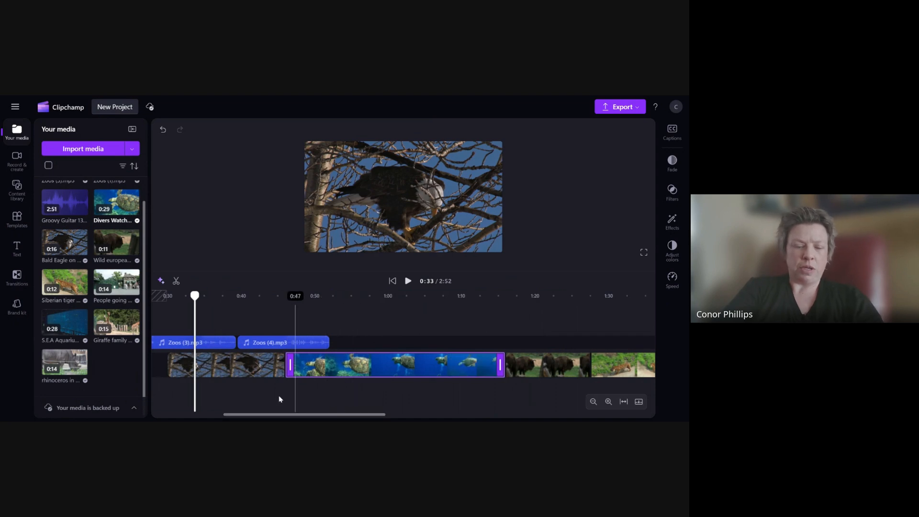
key(ctrl+z)
- Place the bald eagle clip before the sea turtle clip at the start of the video track
drag(258, 415, 226, 415)
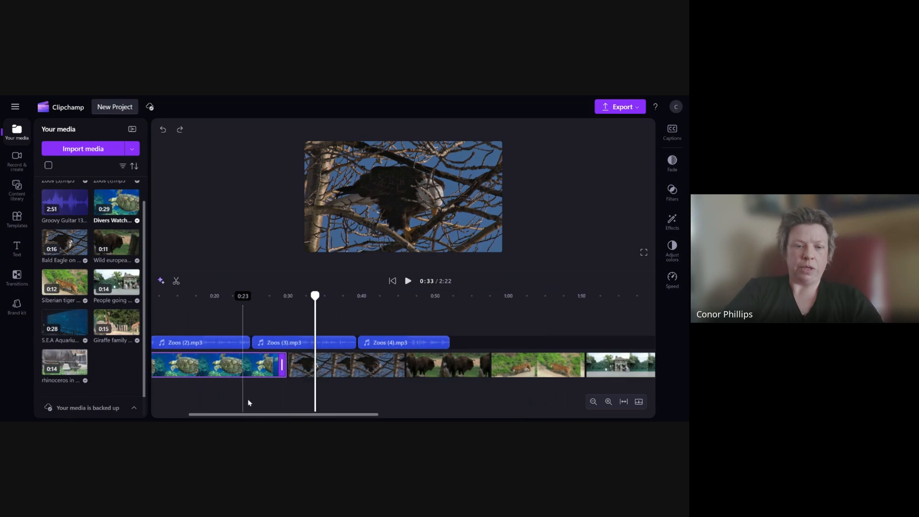
drag(260, 370, 376, 371)
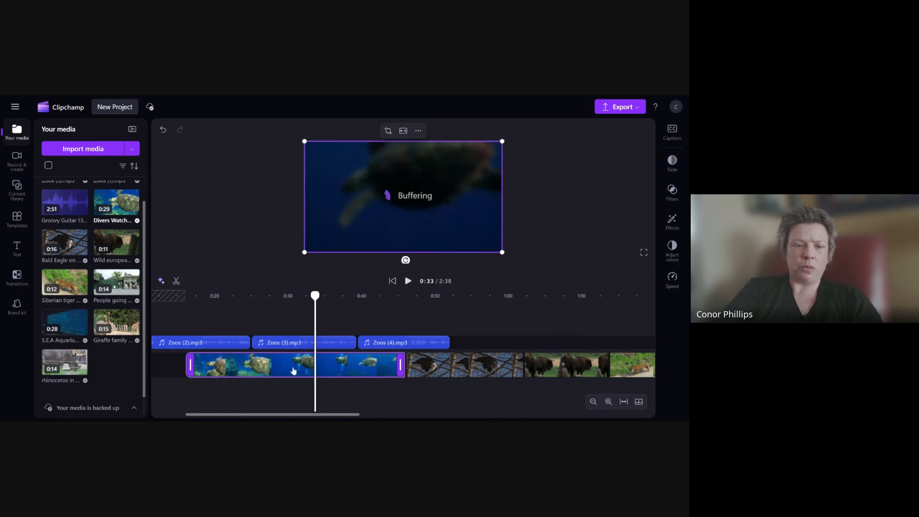
drag(455, 373, 197, 370)
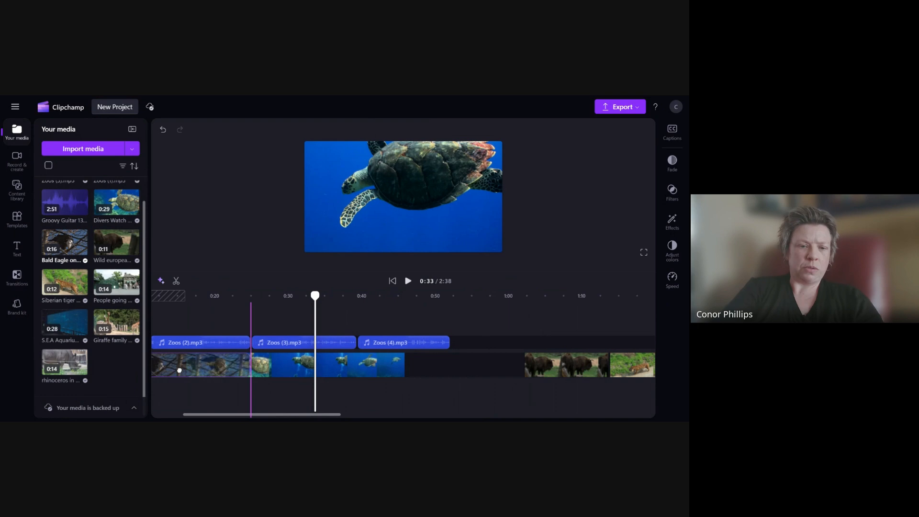
drag(180, 370, 181, 371)
- Move the Siberian tiger clip to the very start of the video track, before the bald eagle clip
drag(239, 415, 204, 418)
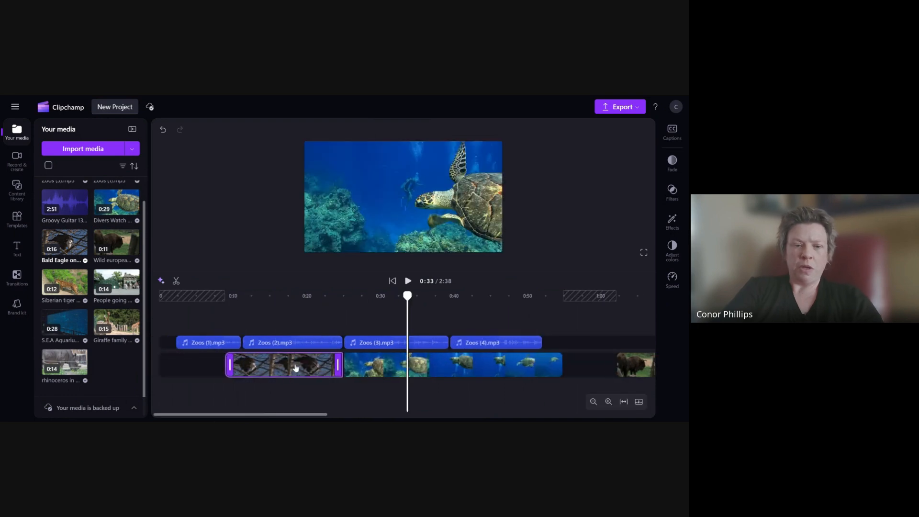
drag(320, 414, 388, 419)
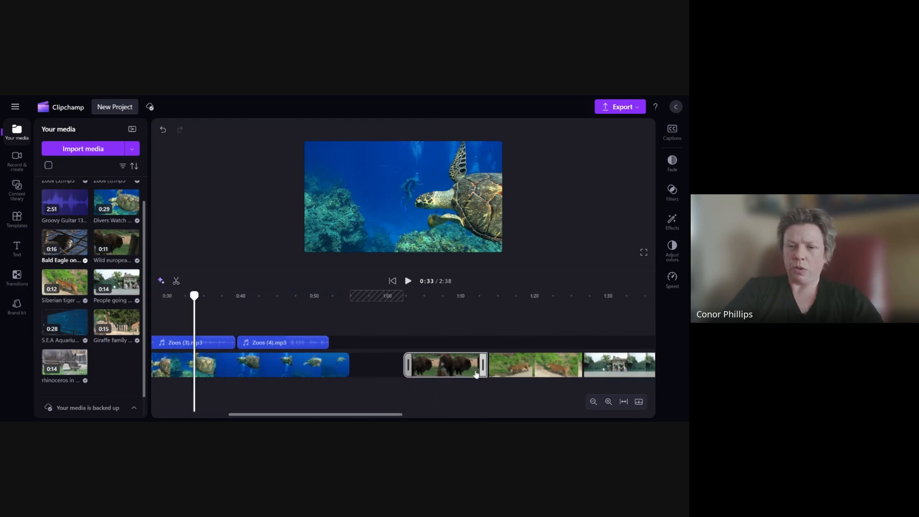
drag(518, 378, 150, 367)
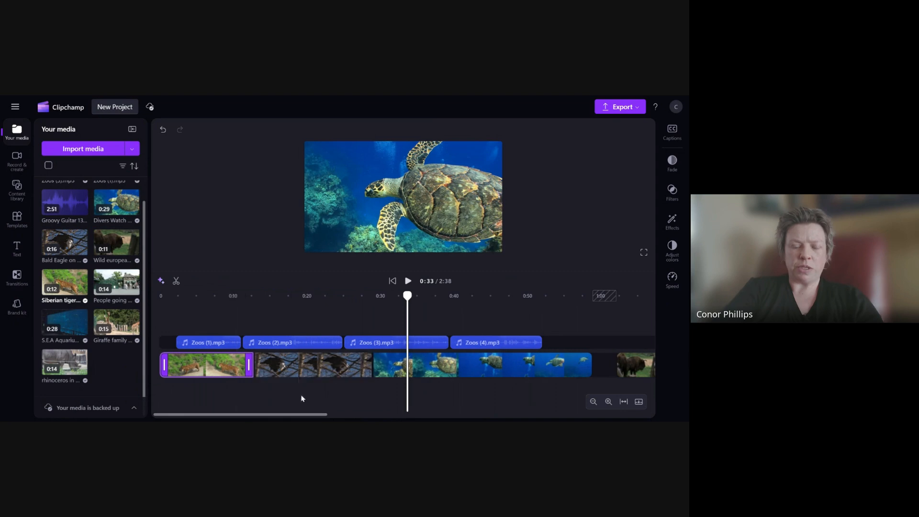
- Delete the gap between the bison clip and the People going into Berlin Zoo clip
scroll(366, 397, down, 3)
scroll(365, 397, down, 2)
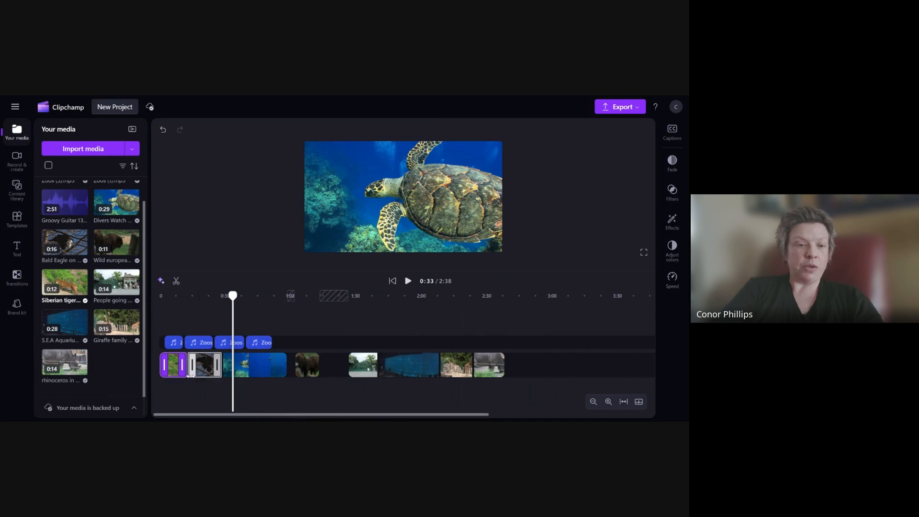
mouse_move(173, 369)
mouse_down()
mouse_move(199, 370)
mouse_move(170, 369)
mouse_up()
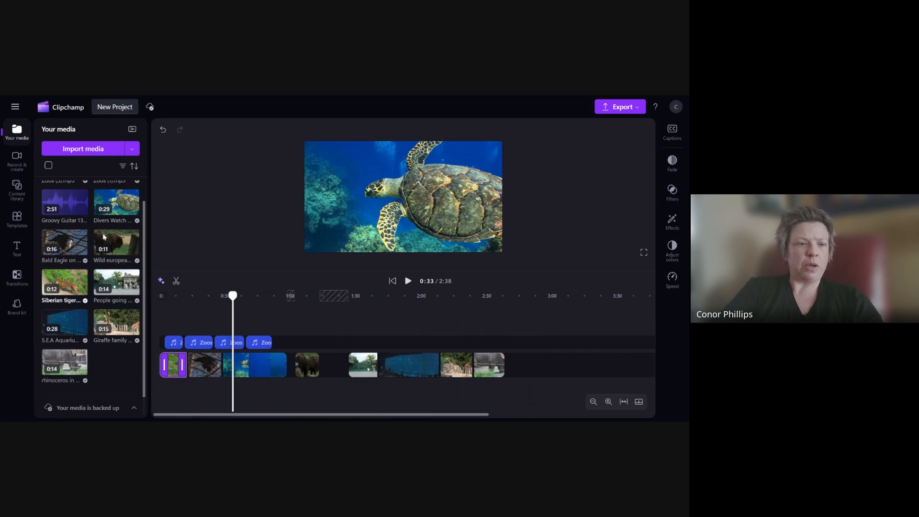
drag(116, 246, 197, 360)
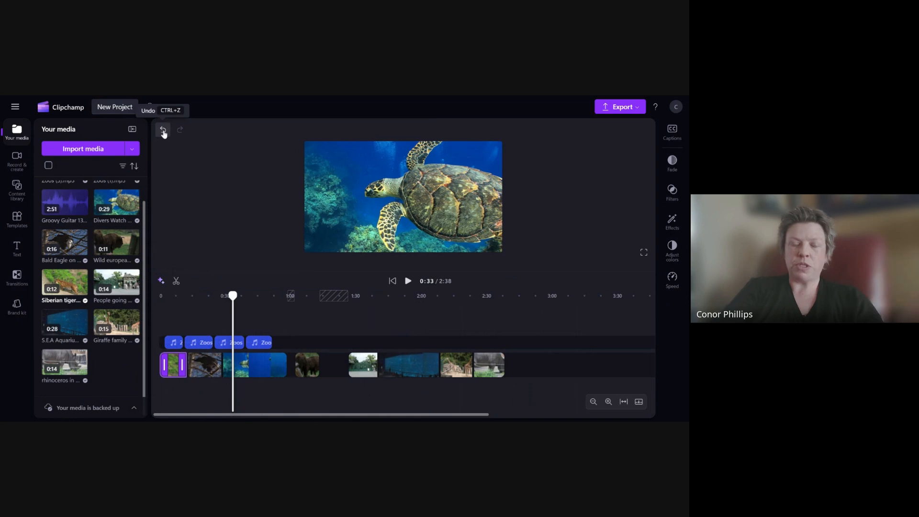
click(334, 367)
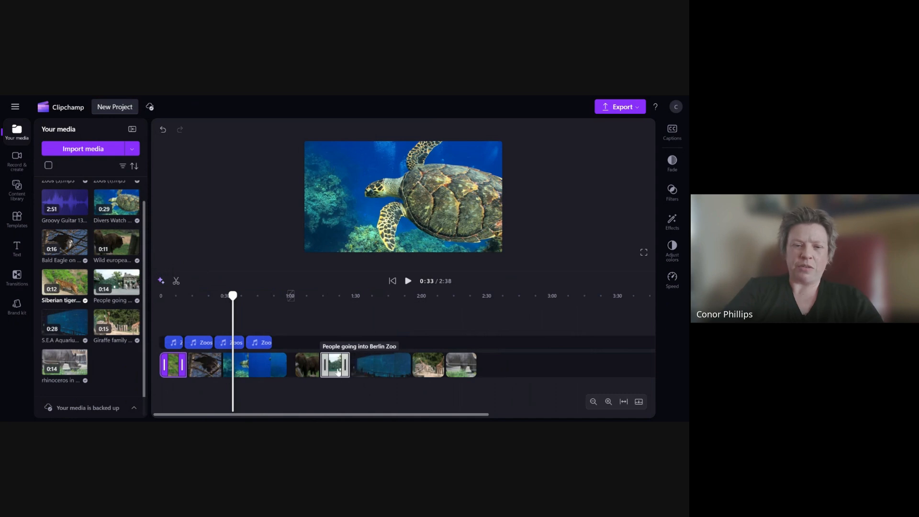
- Move the People going into Berlin Zoo clip to the end of the video track
drag(235, 295, 323, 304)
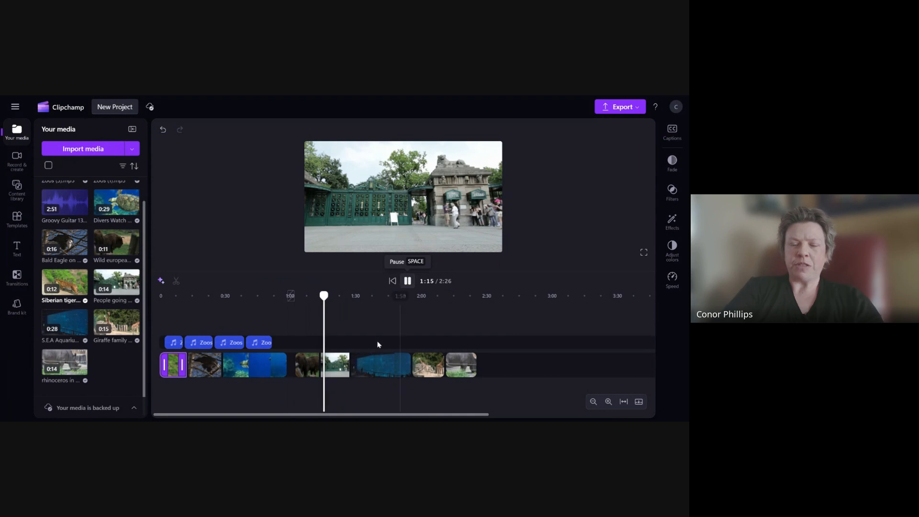
drag(337, 365, 493, 365)
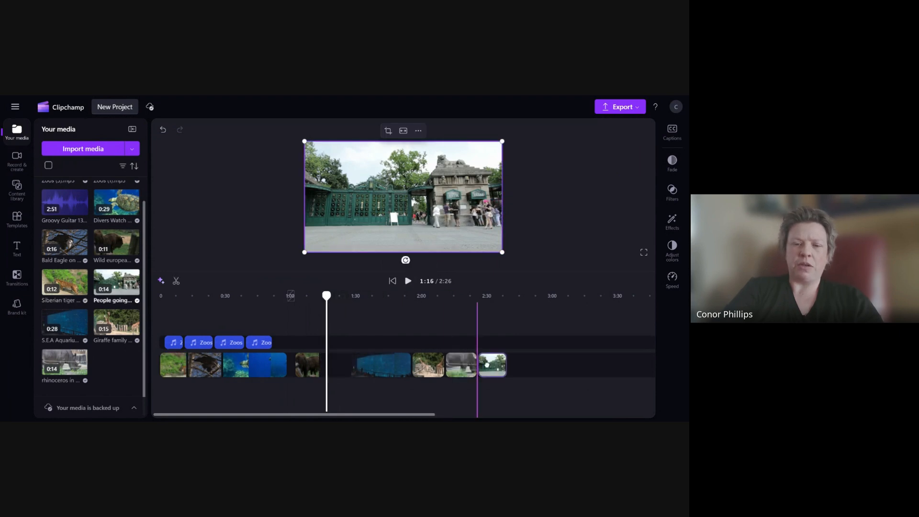
- Move the S.E.A Aquarium clip left against the bison clip and delete the gap it leaves behind
drag(384, 369, 352, 369)
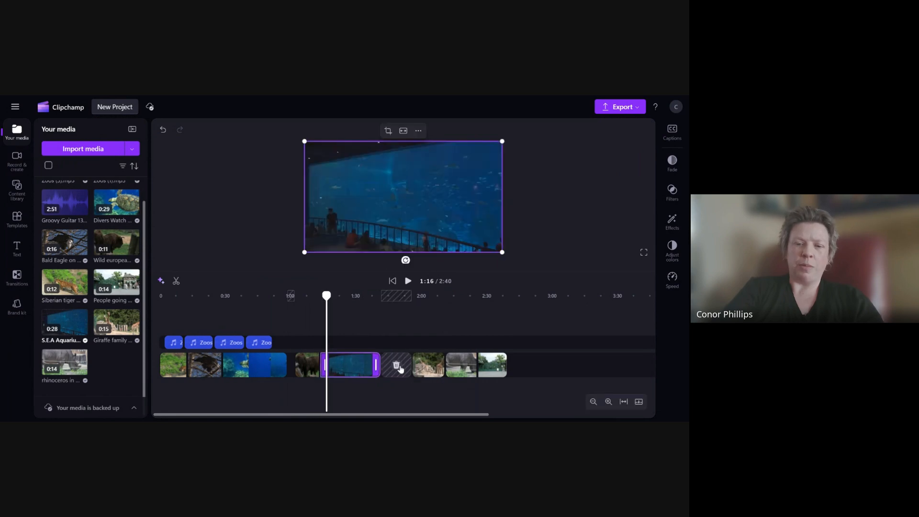
click(397, 365)
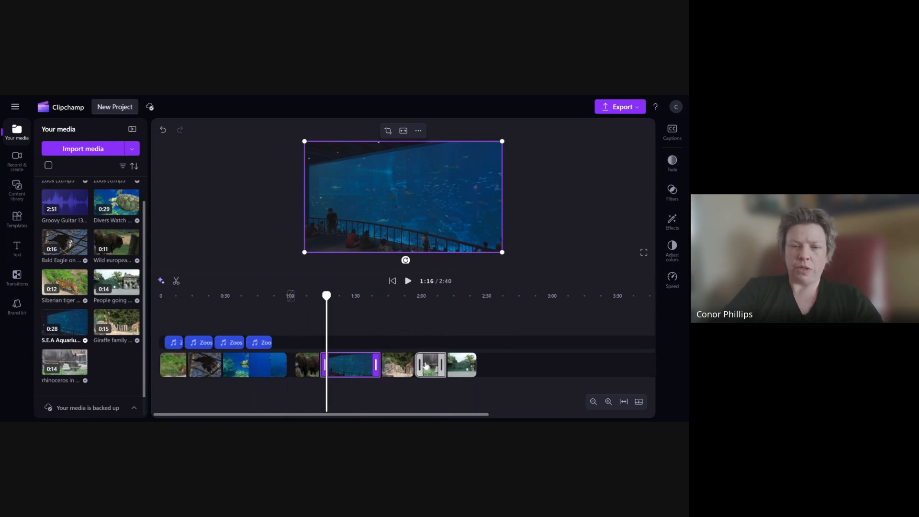
- Delete the gap between the sea turtle clip and the bison clip
click(307, 366)
scroll(288, 381, up, 3)
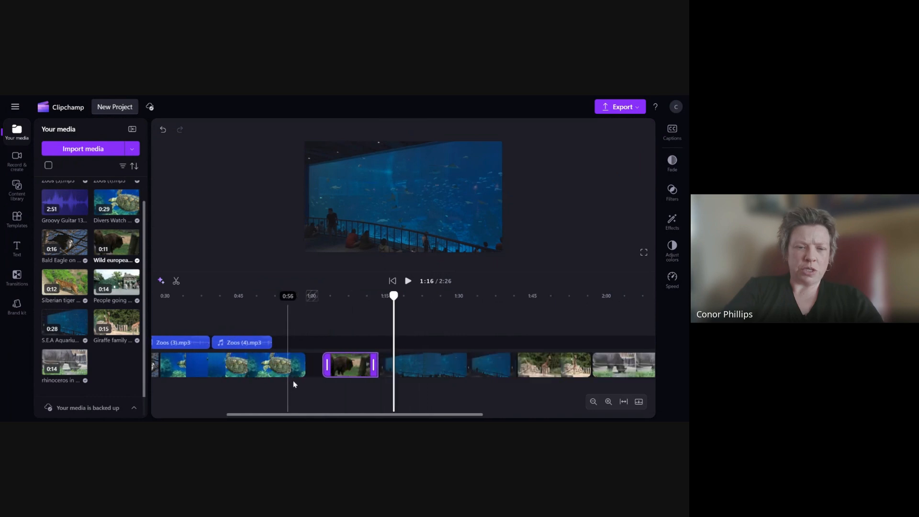
scroll(323, 373, up, 2)
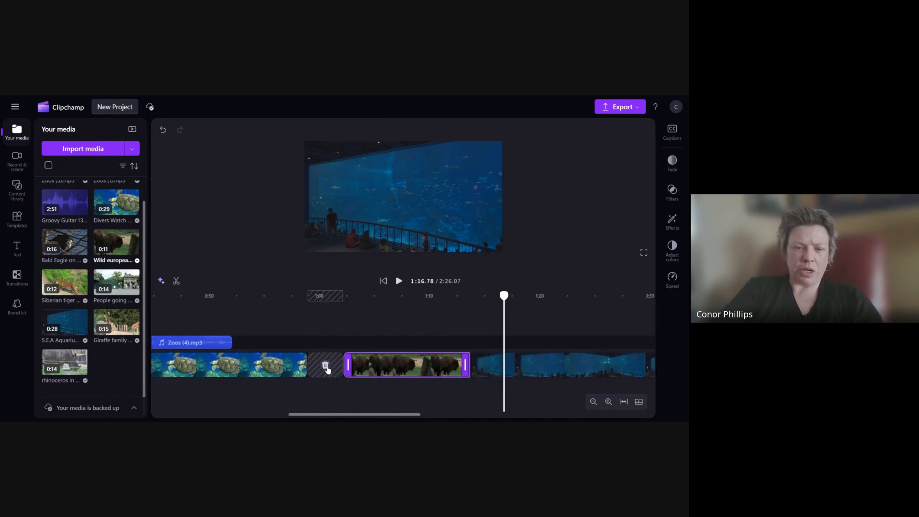
click(326, 366)
- Shift the Zoos (2), Zoos (3) and Zoos (4) audio clips slightly right to line up with the video clips
scroll(319, 397, down, 2)
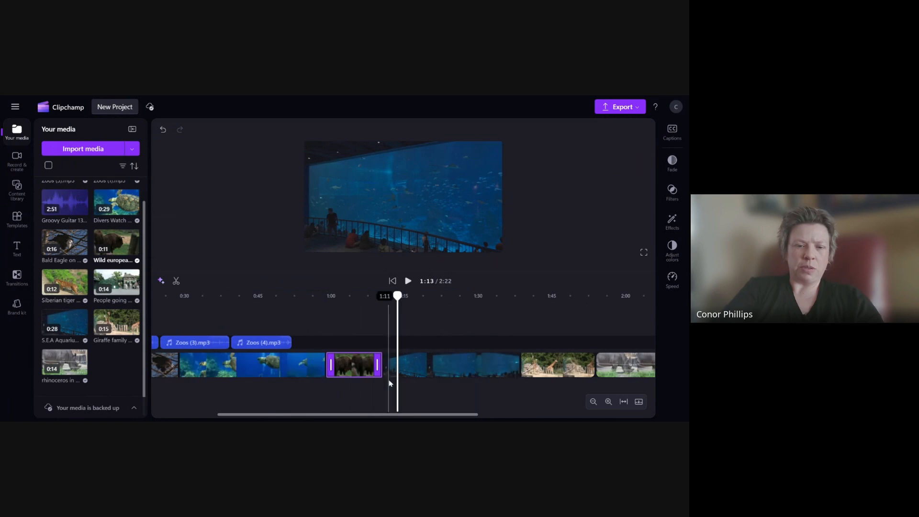
drag(365, 413, 275, 417)
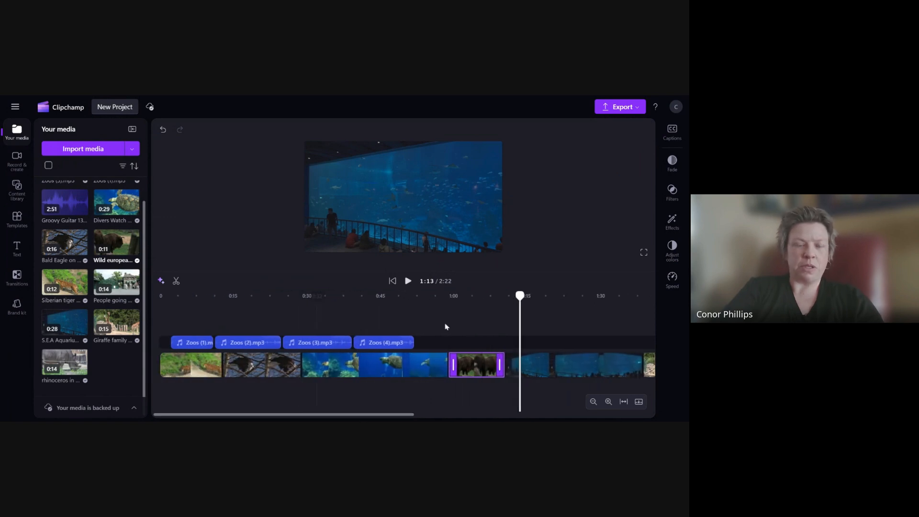
drag(520, 294, 159, 296)
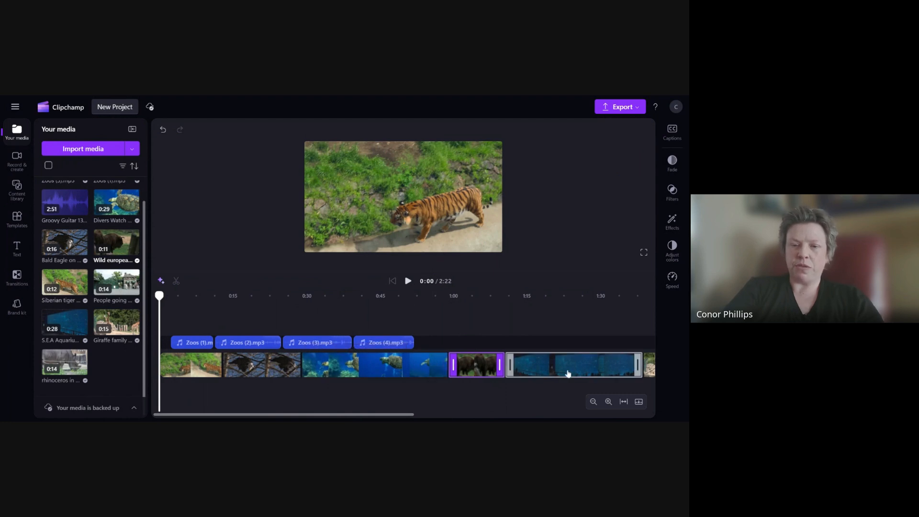
mouse_move(407, 415)
mouse_down()
mouse_move(551, 419)
mouse_move(408, 415)
mouse_up()
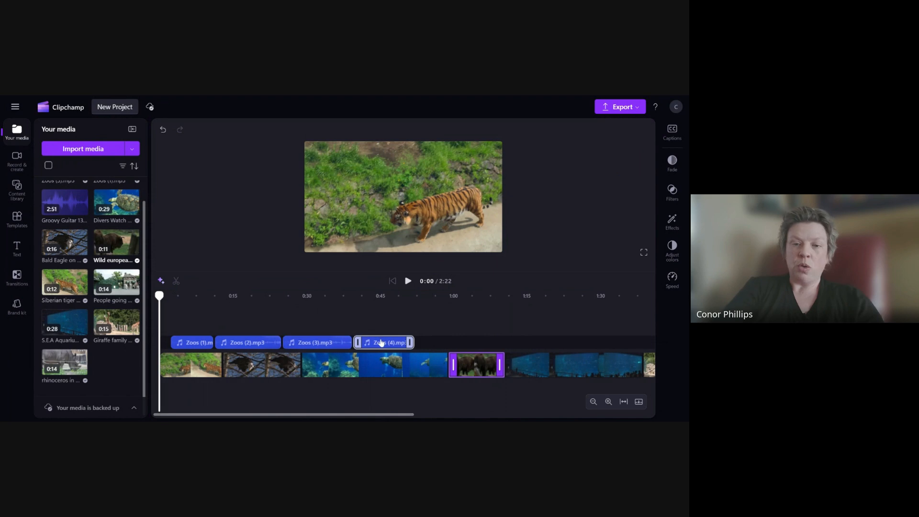
drag(381, 342, 383, 342)
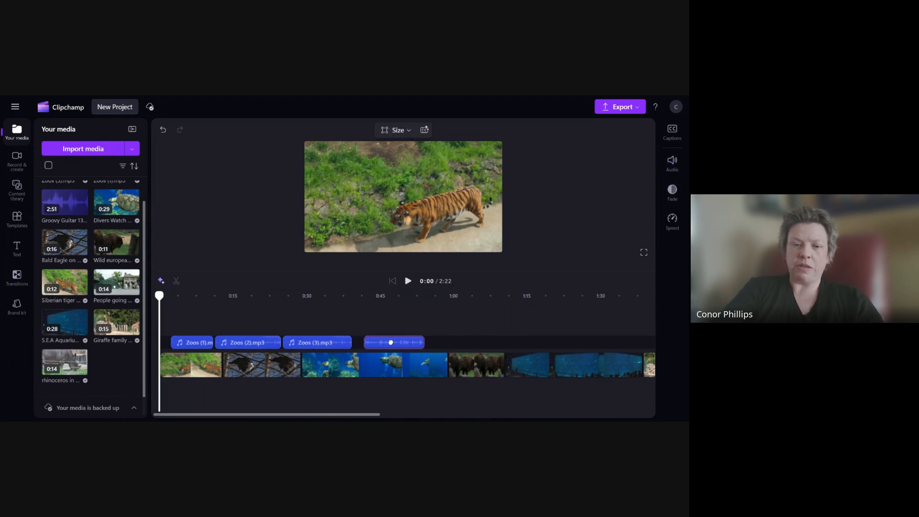
drag(325, 343, 334, 343)
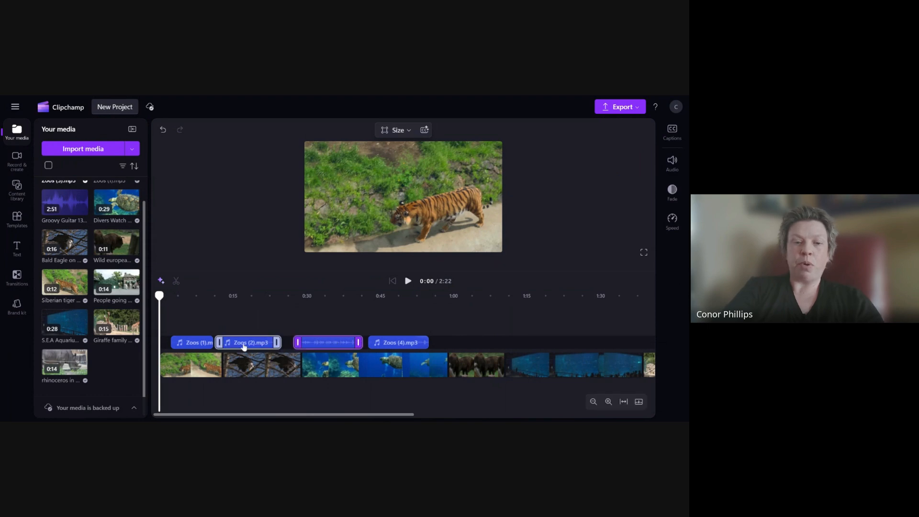
drag(249, 346, 250, 343)
click(308, 344)
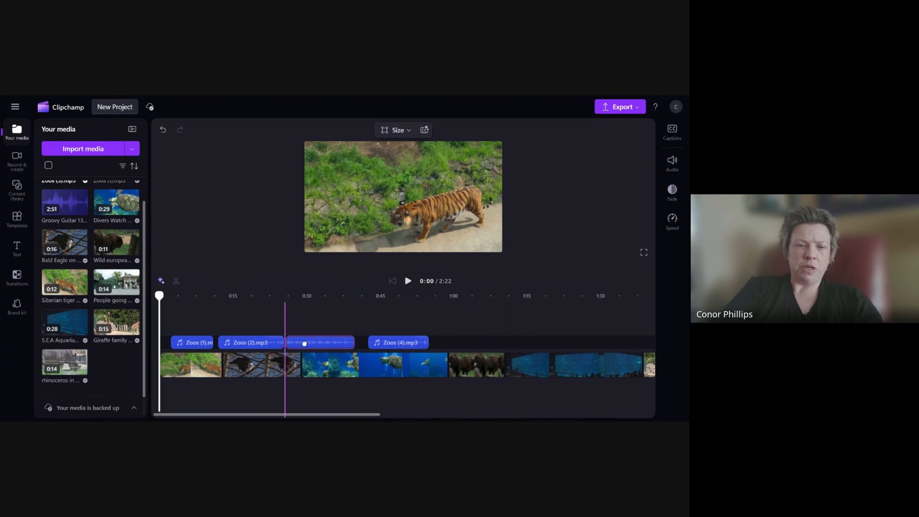
drag(386, 344, 382, 342)
- Play back the opening tiger clip from the start of the timeline to preview it
drag(160, 296, 431, 297)
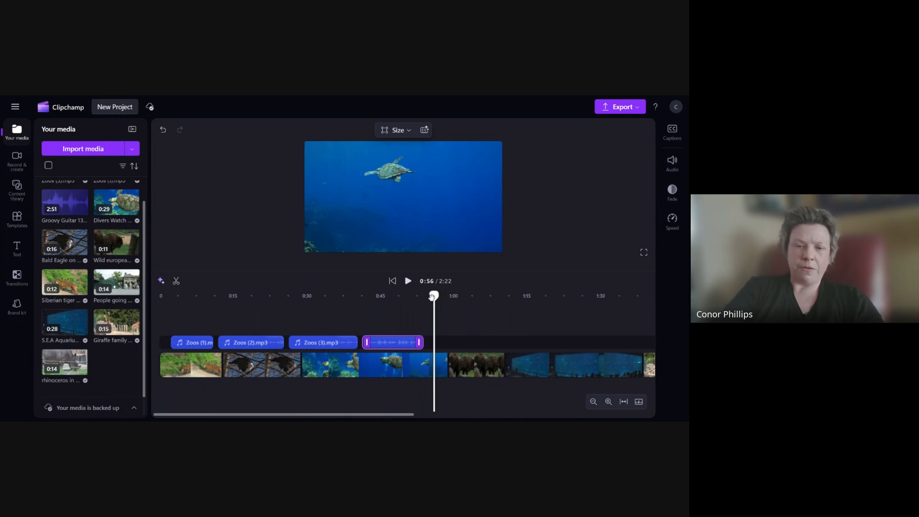
drag(433, 297, 160, 297)
click(186, 369)
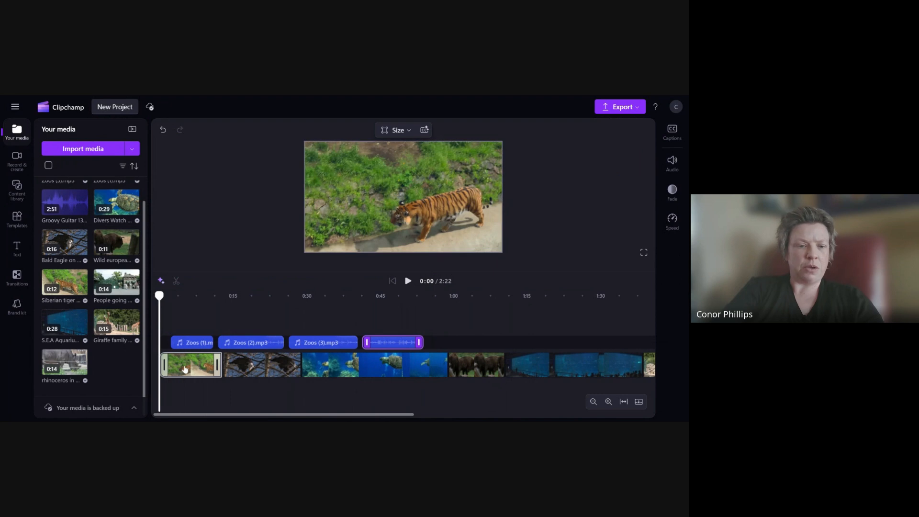
click(408, 282)
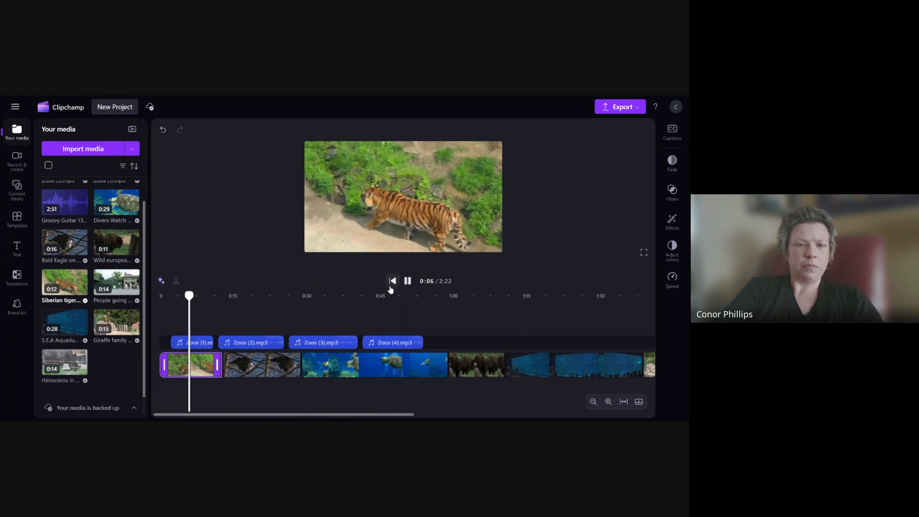
click(407, 281)
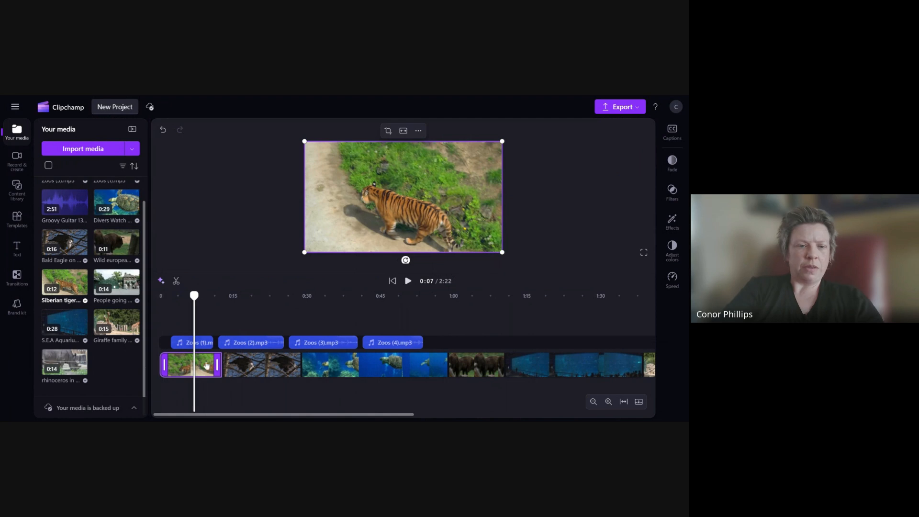
- Split the tiger clip at 0:07 and delete the part after the split
click(177, 281)
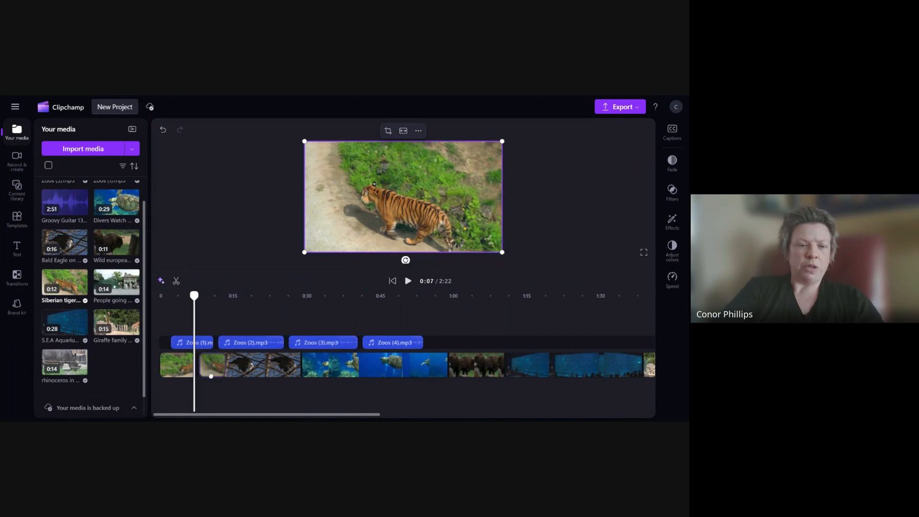
mouse_move(208, 367)
mouse_down()
mouse_move(267, 396)
mouse_move(302, 394)
mouse_move(304, 379)
mouse_up()
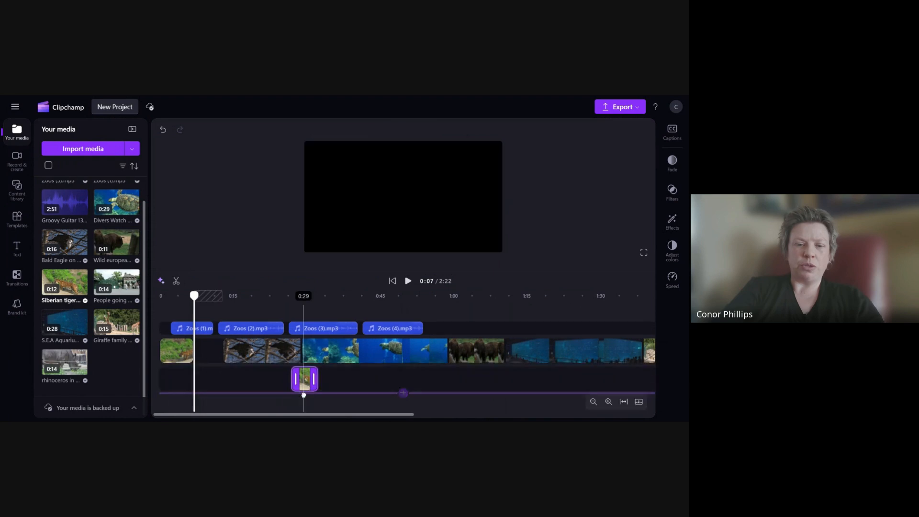
mouse_move(216, 361)
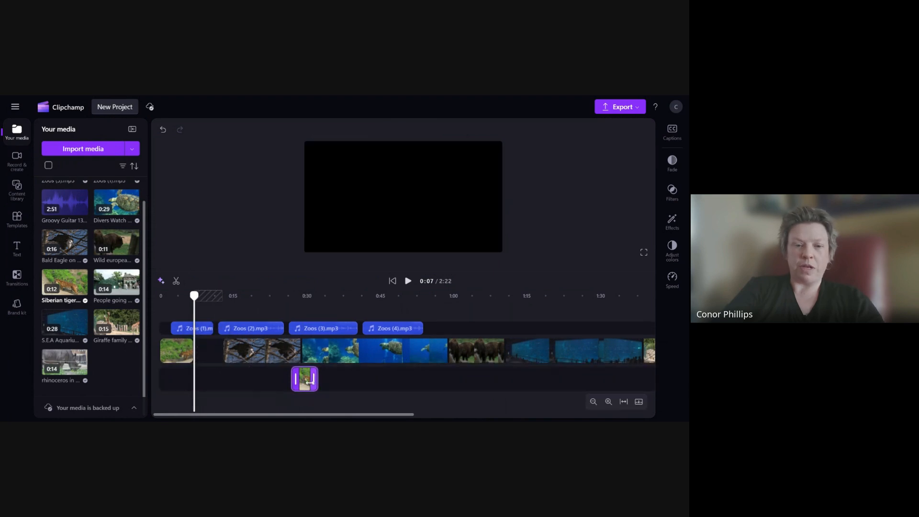
key(Delete)
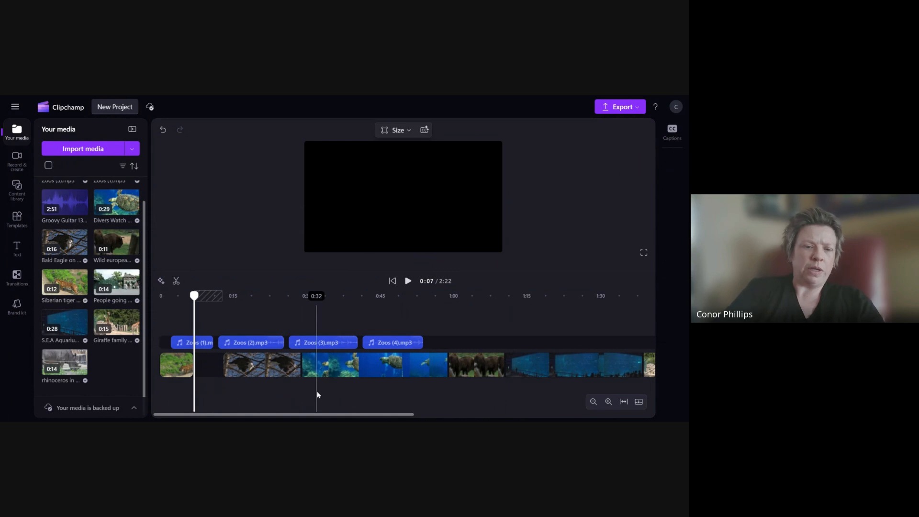
- Delete the gap after the tiger clip and play the bald eagle clip up to 0:14
click(207, 367)
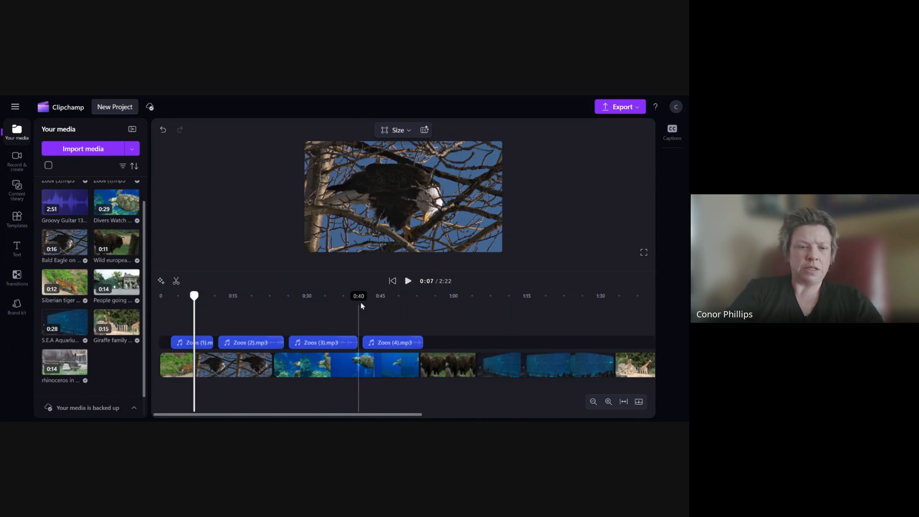
click(408, 282)
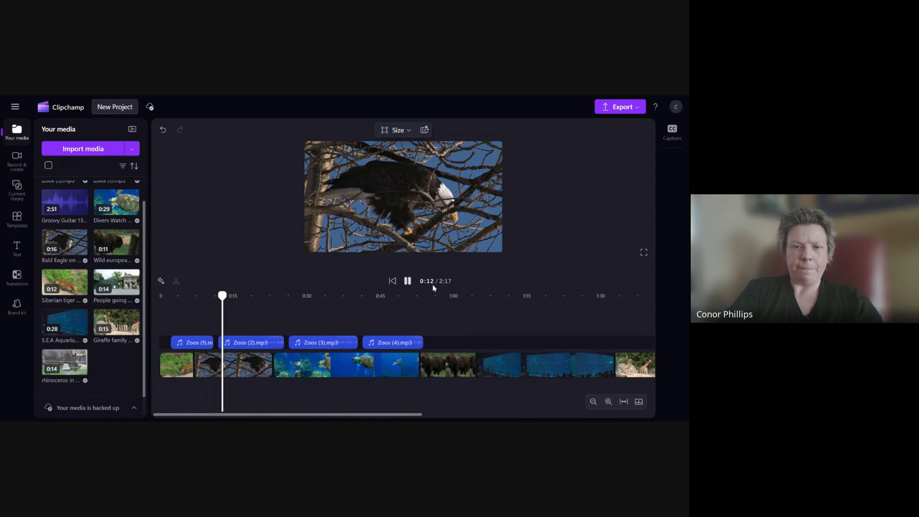
click(408, 281)
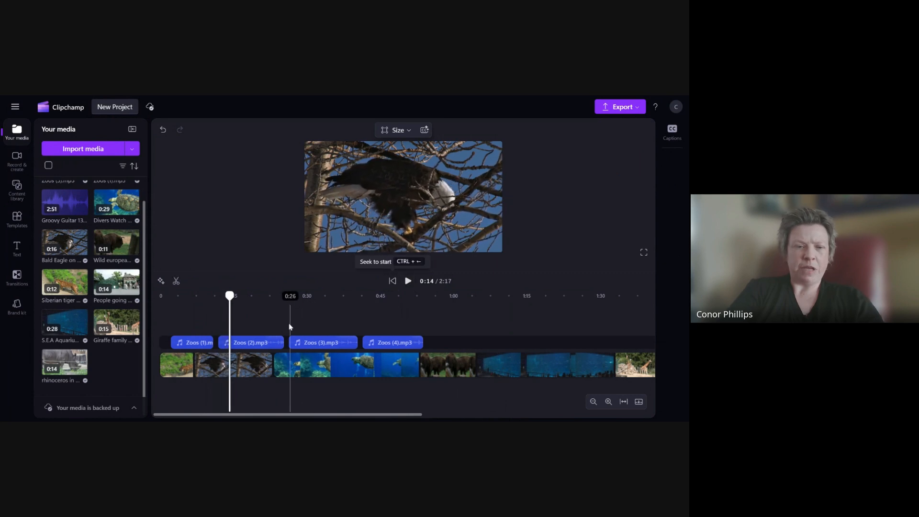
- Split the bald eagle clip at 0:14, delete the part after the split and remove the resulting gap
click(249, 372)
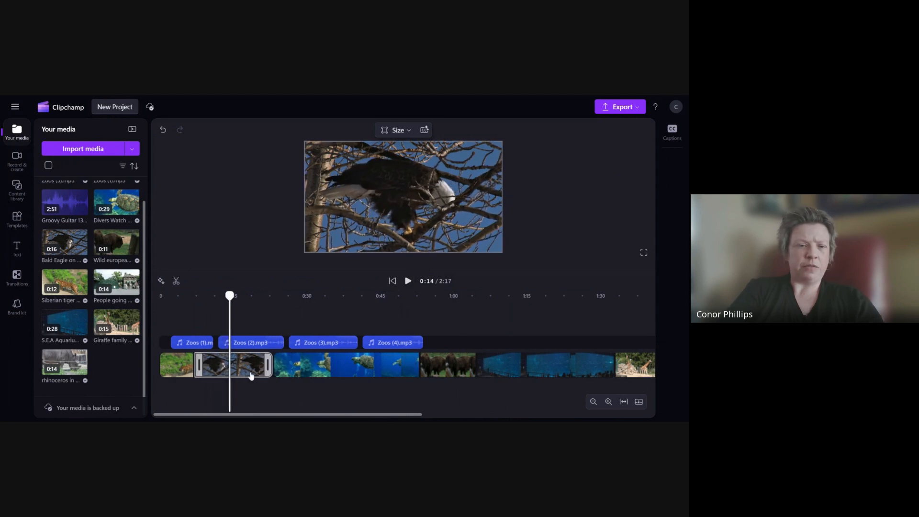
click(176, 281)
key(Delete)
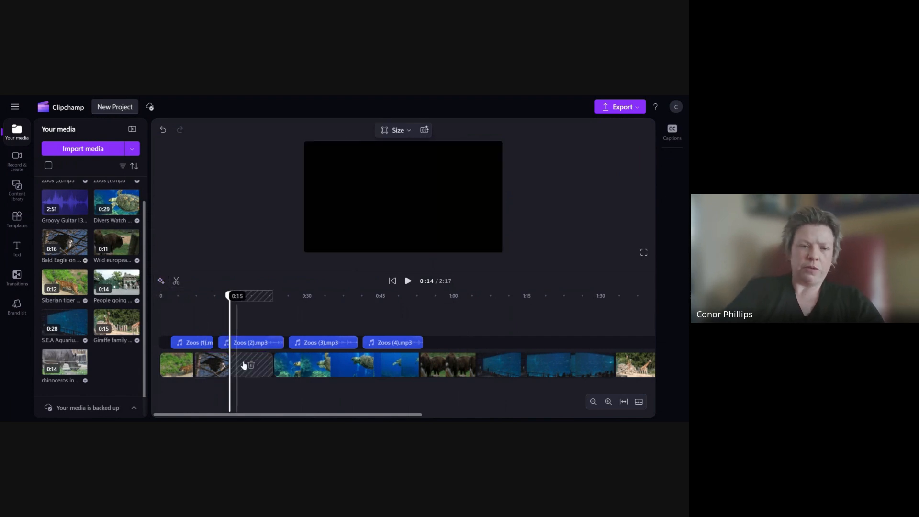
click(252, 366)
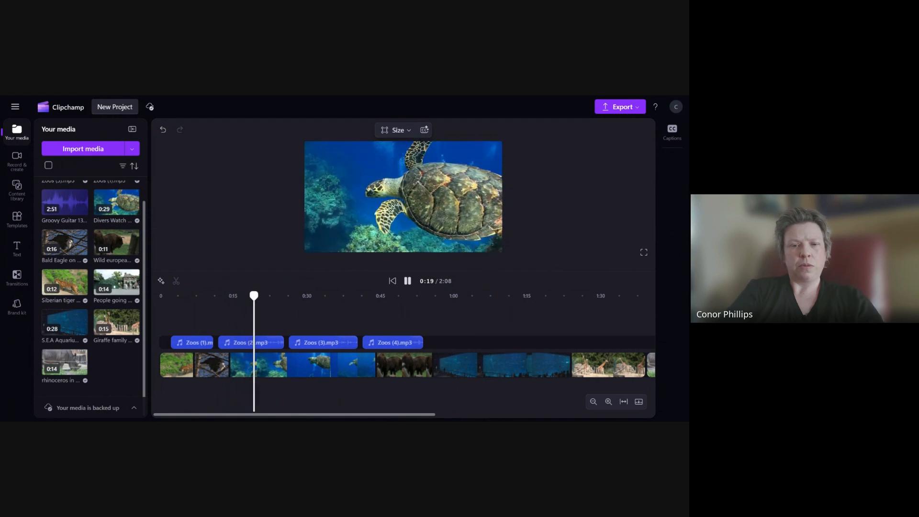
- Split the sea turtle clip at 0:22 and undo the split
click(408, 282)
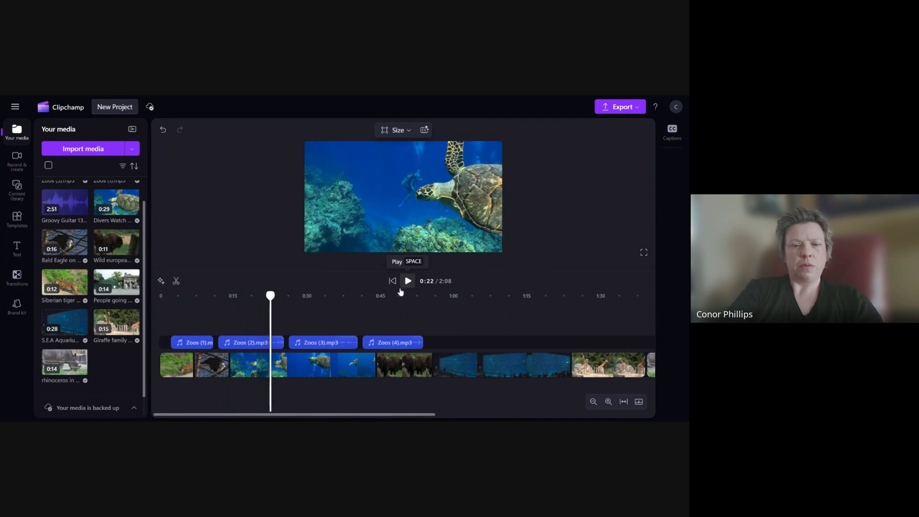
click(271, 342)
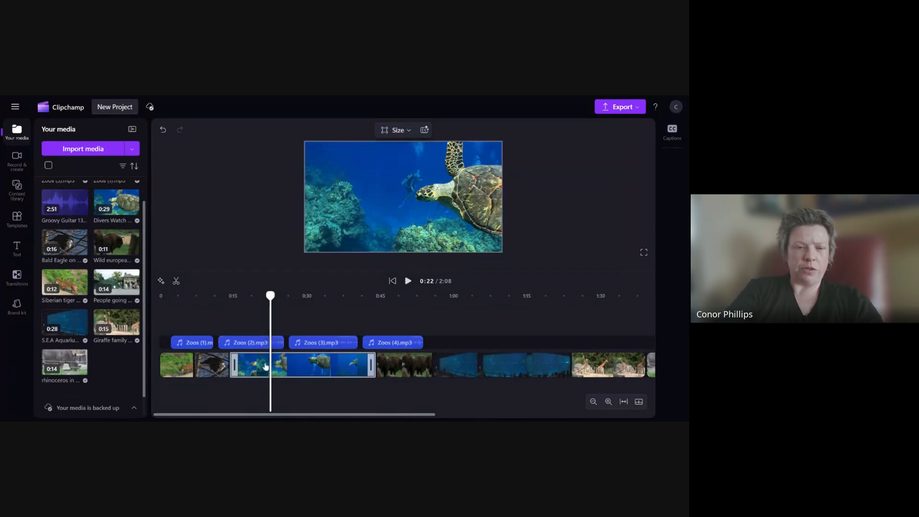
click(220, 360)
click(235, 367)
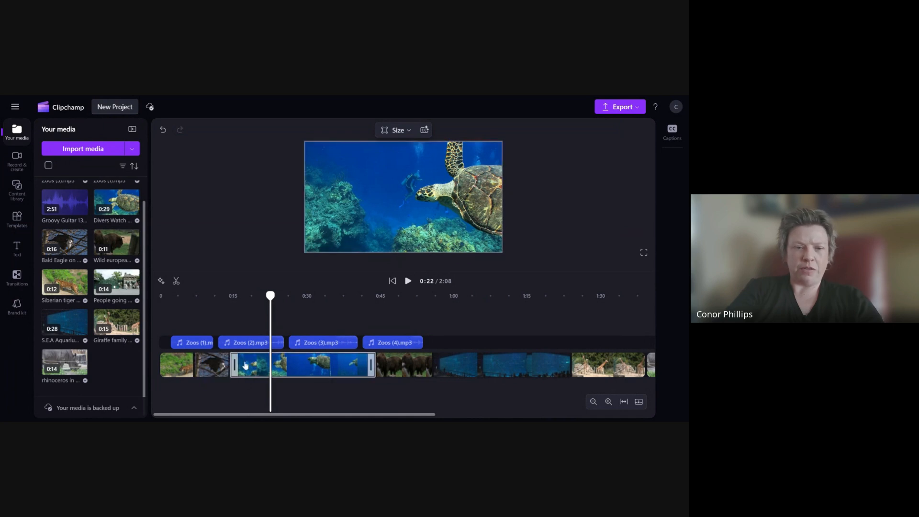
click(394, 368)
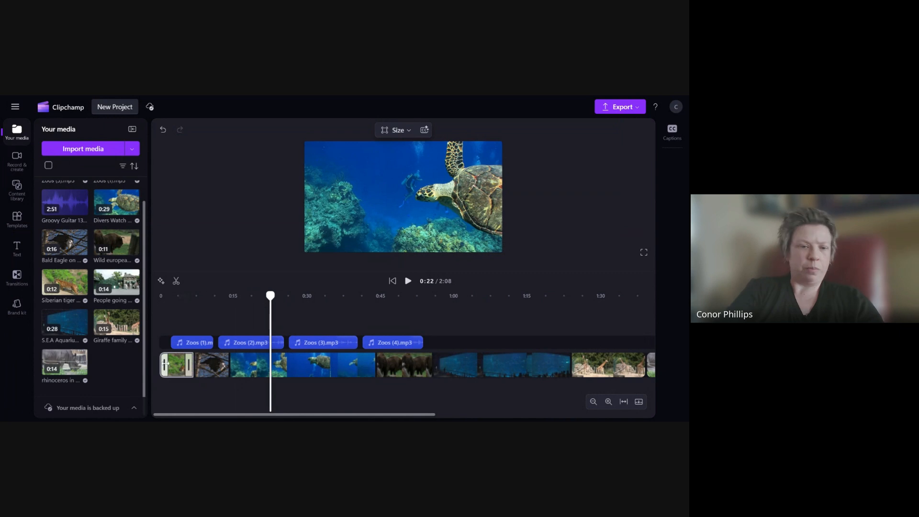
click(295, 359)
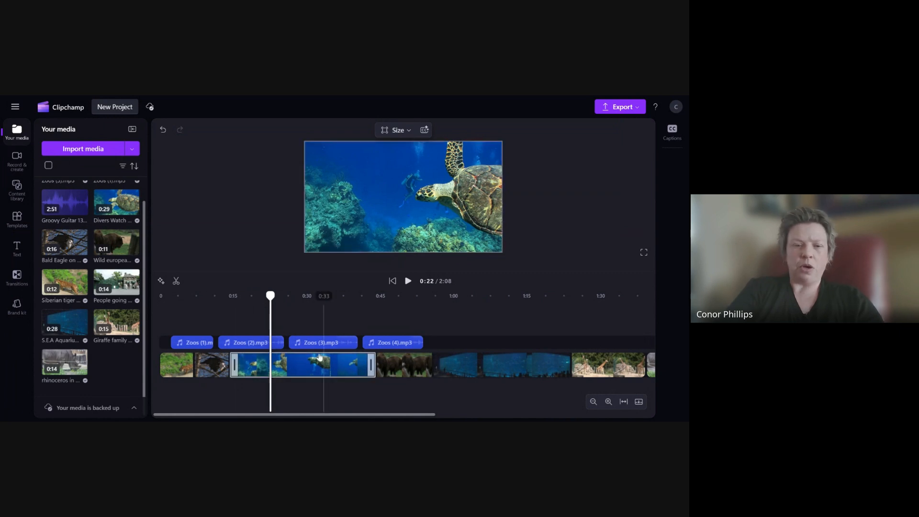
click(307, 364)
click(176, 281)
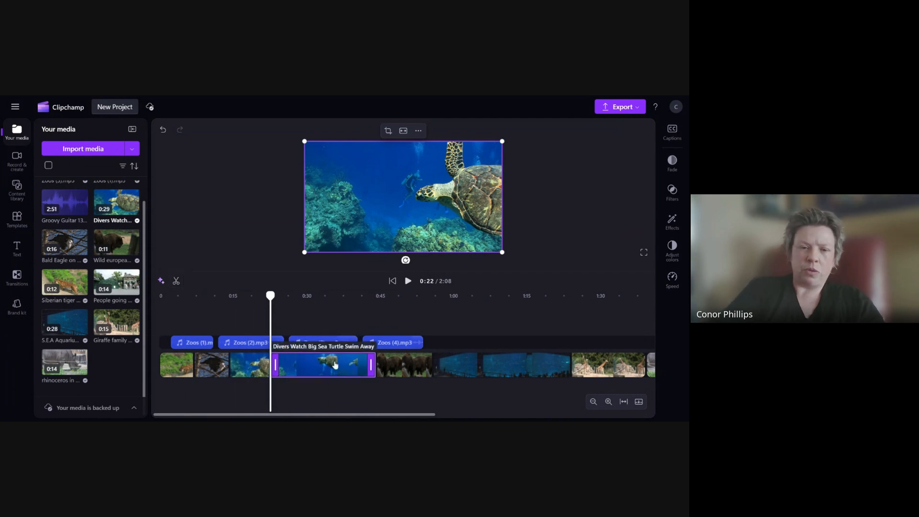
key(ctrl+z)
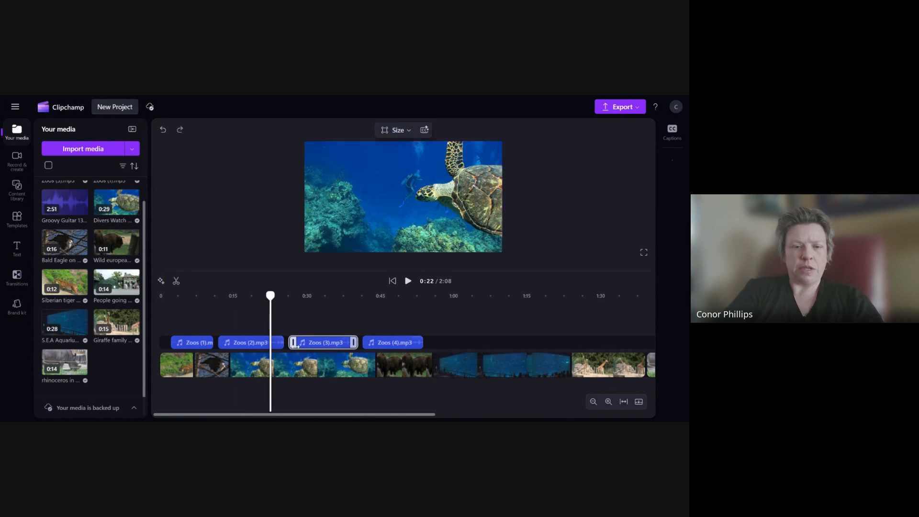
- Scrub the playhead through the sea turtle clip and play it to choose a cut point
drag(271, 296, 328, 305)
drag(330, 305, 352, 305)
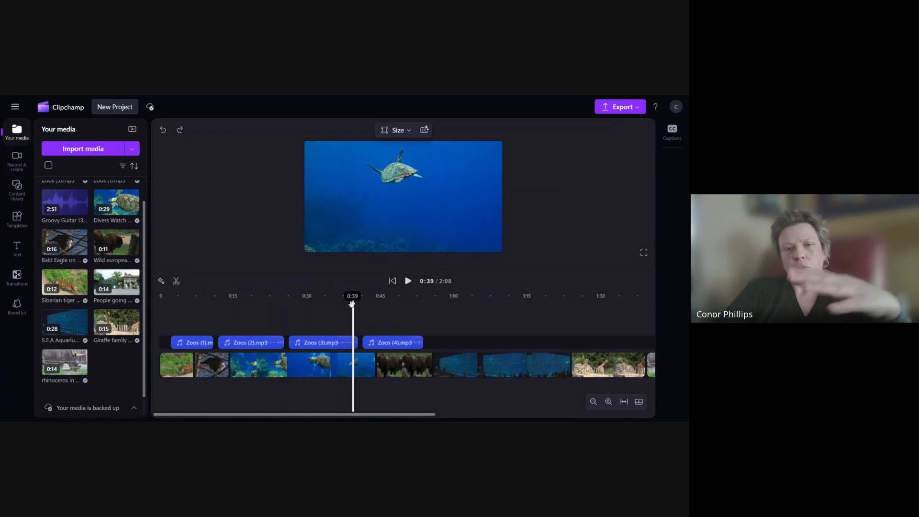
drag(353, 305, 231, 317)
click(408, 283)
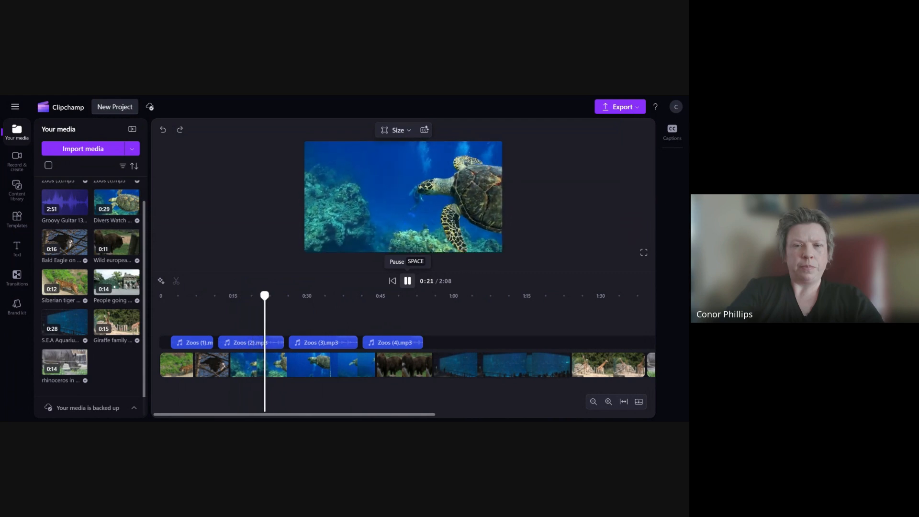
click(408, 282)
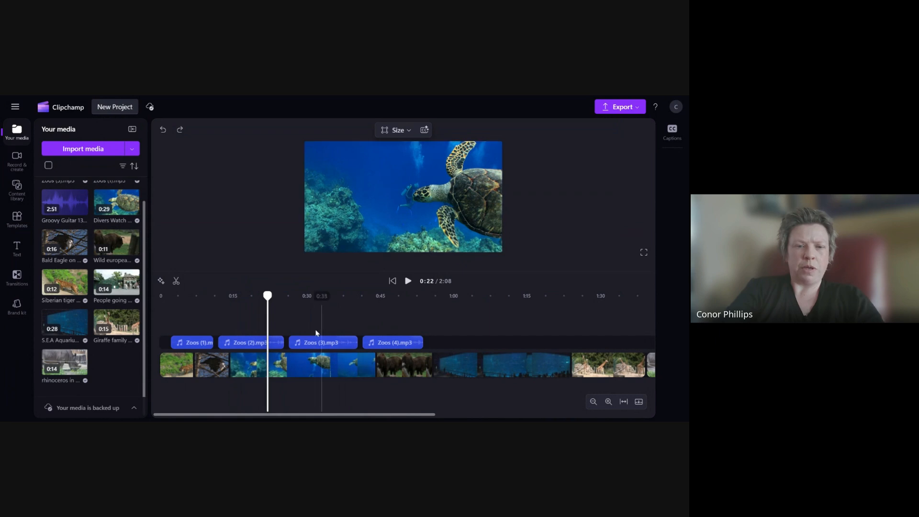
- Split the sea turtle clip at 0:22, delete the part after the split and close the resulting gap
click(283, 364)
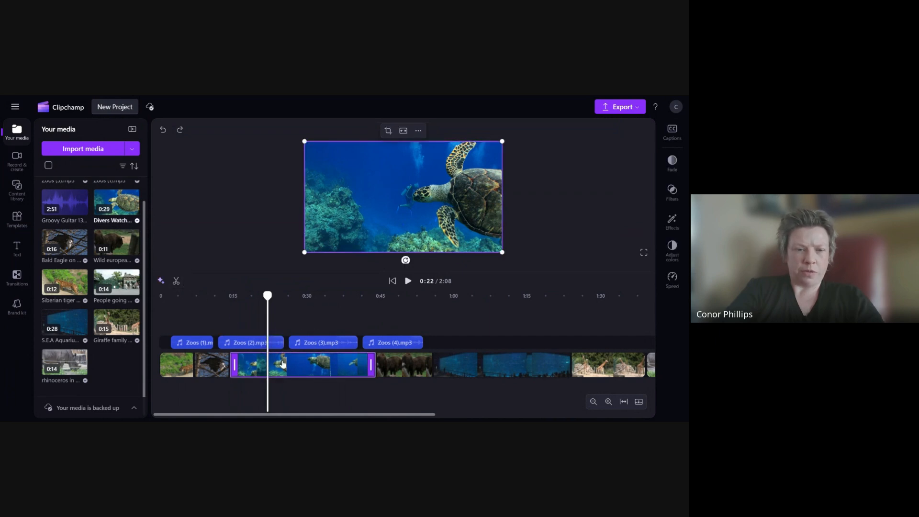
click(177, 281)
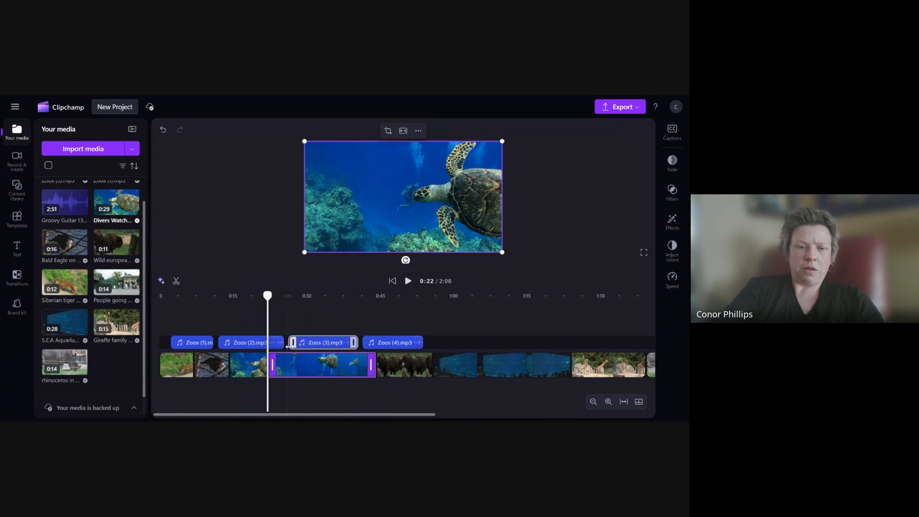
key(Delete)
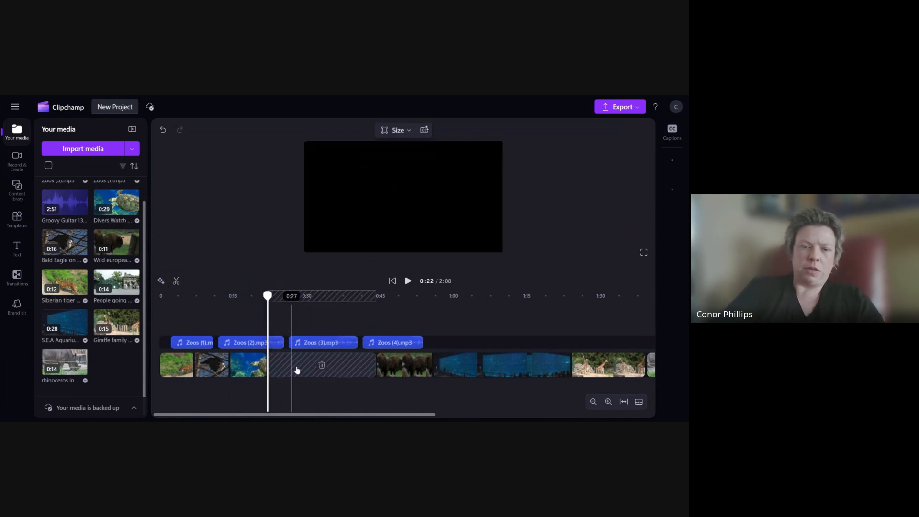
click(322, 366)
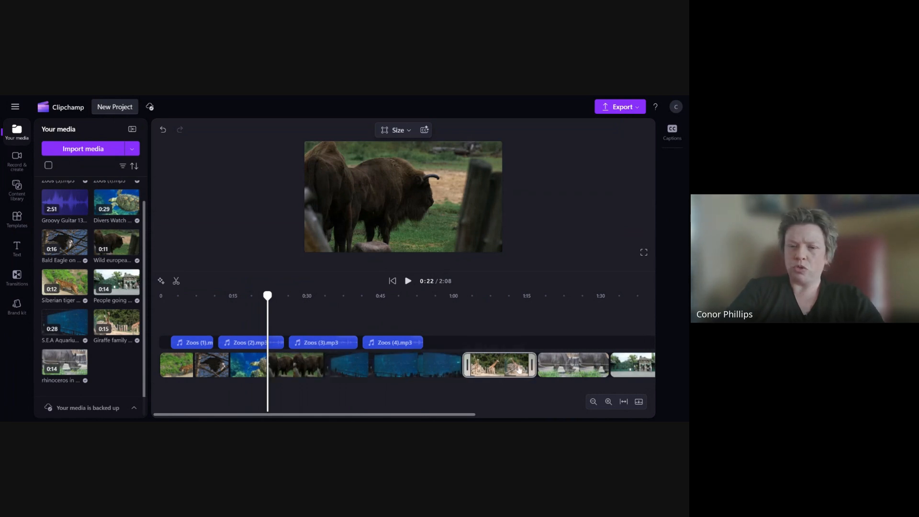
- Move the giraffe clip to follow the tiger clip and play it back to preview it
drag(519, 370, 226, 369)
drag(267, 296, 205, 296)
click(408, 281)
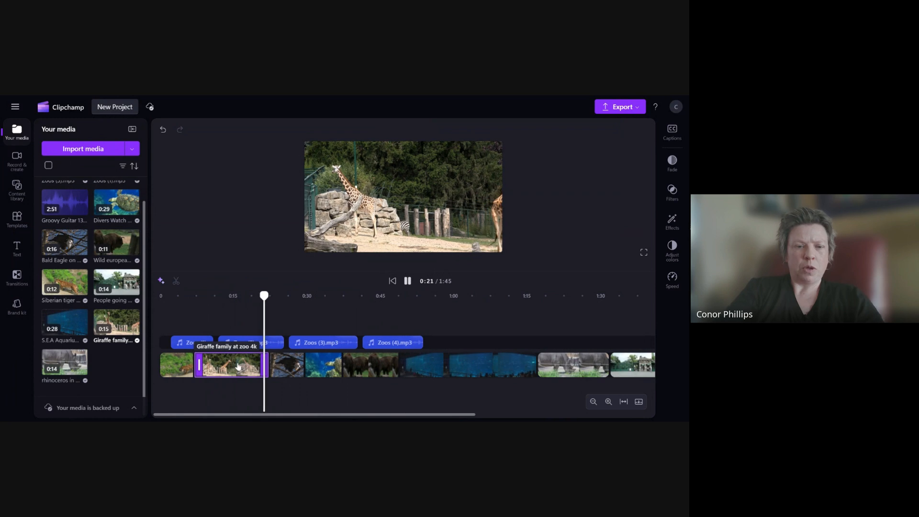
click(407, 281)
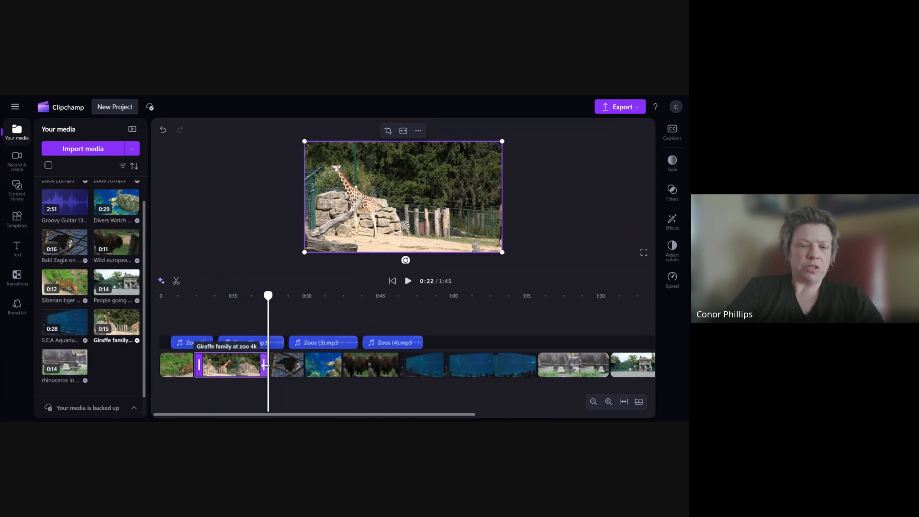
- Trim the end of the giraffe clip down to about 7 seconds, previewing it in between
drag(265, 365, 257, 365)
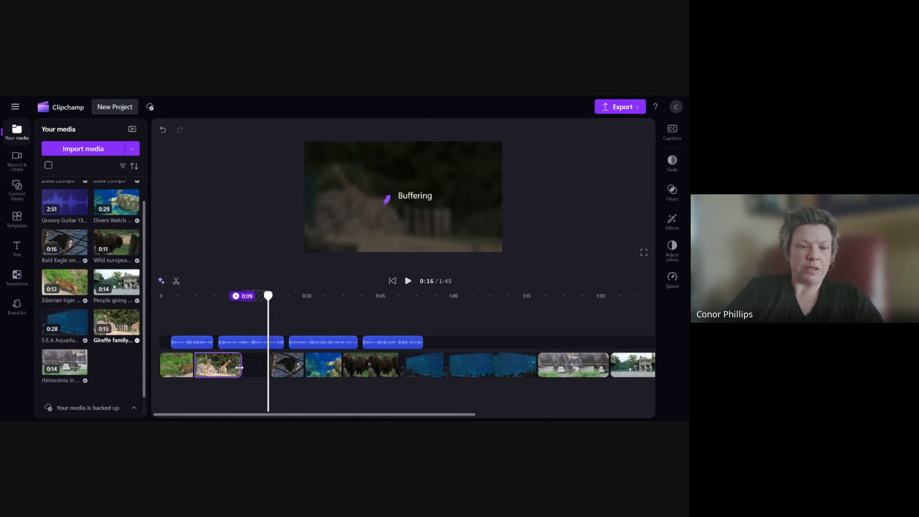
drag(237, 368, 241, 367)
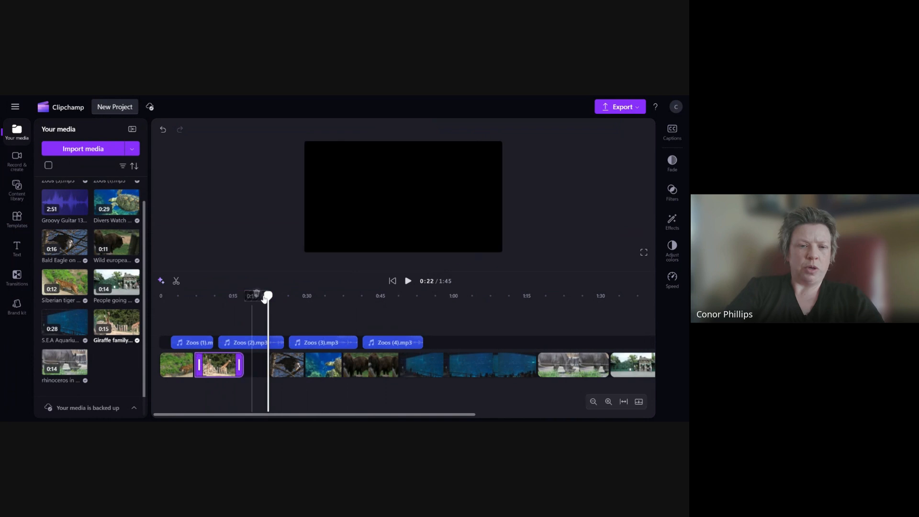
drag(267, 297, 200, 305)
click(408, 281)
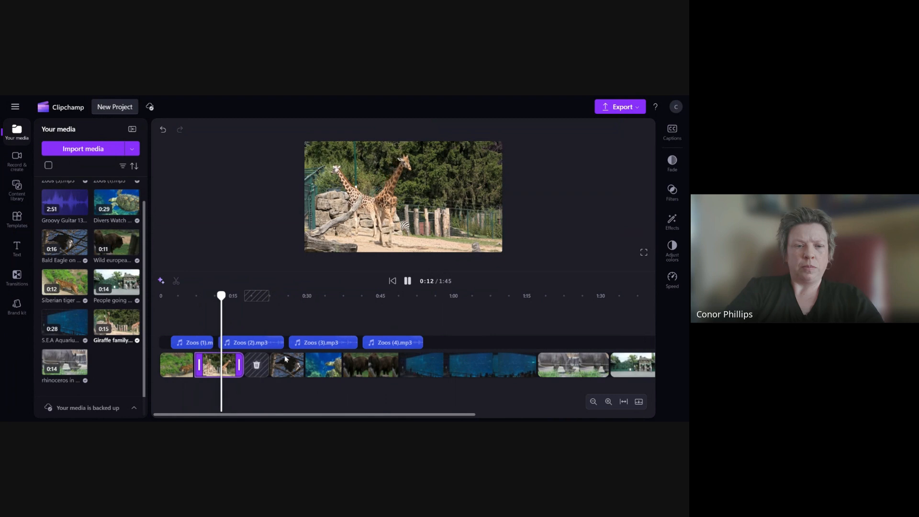
click(408, 281)
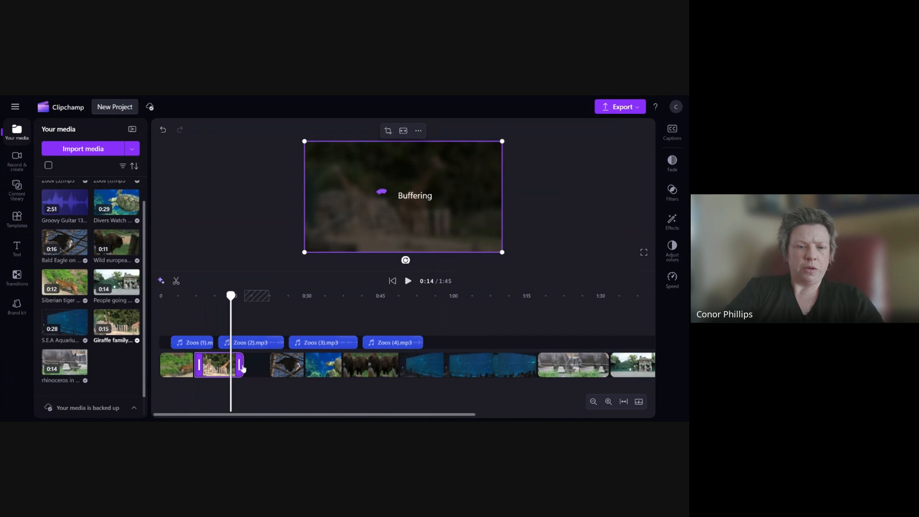
drag(243, 368, 227, 370)
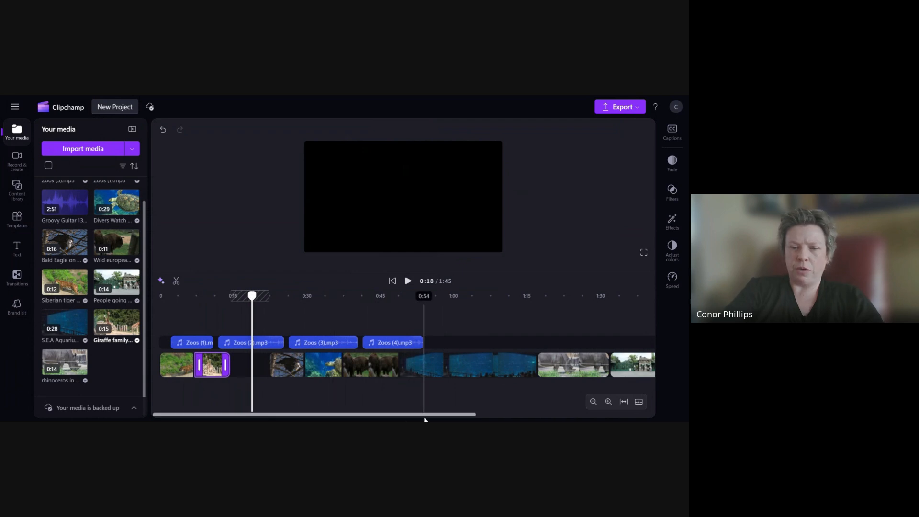
- Move the bison clip to follow the giraffe clip and delete the gap it leaves behind
drag(450, 416, 477, 416)
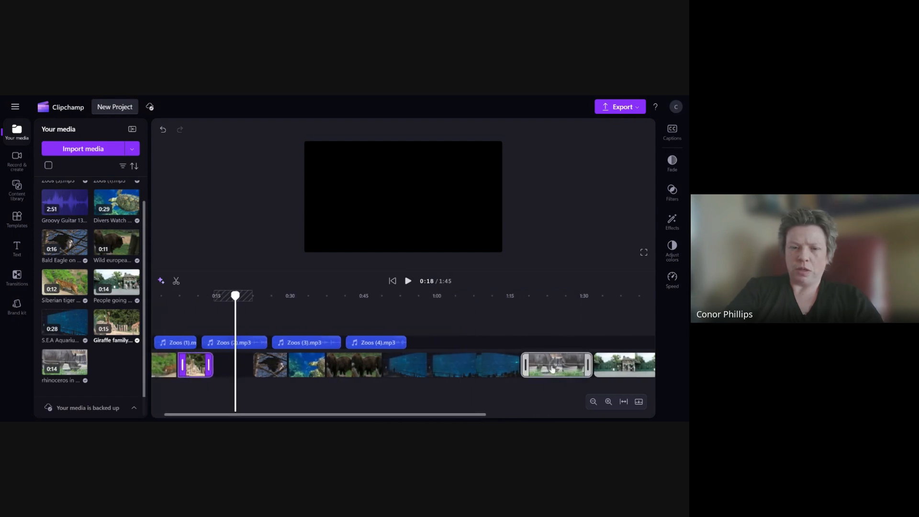
mouse_move(570, 365)
mouse_down()
mouse_move(239, 363)
mouse_move(552, 368)
mouse_up()
drag(358, 365, 247, 368)
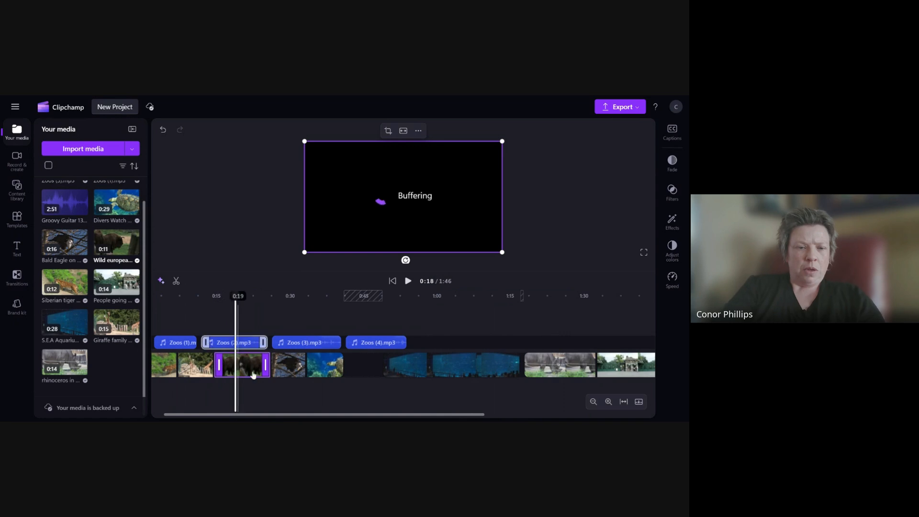
drag(269, 415, 230, 415)
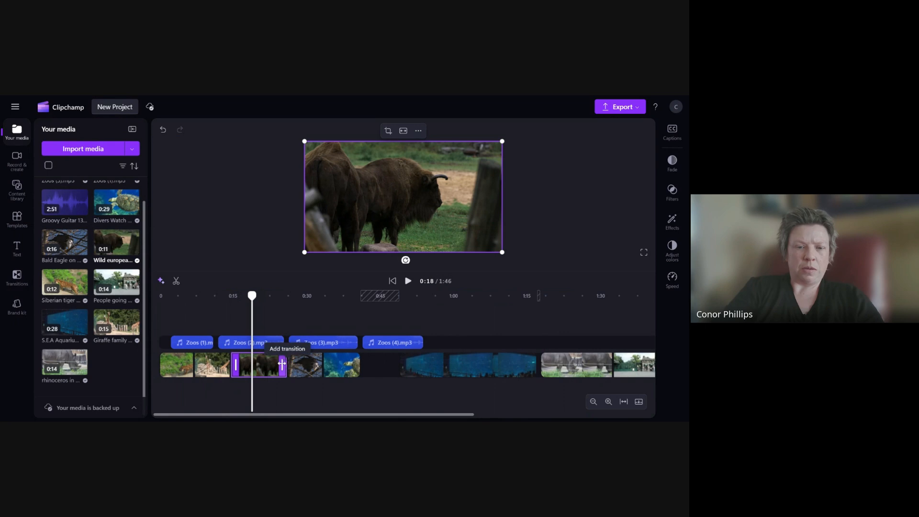
click(381, 368)
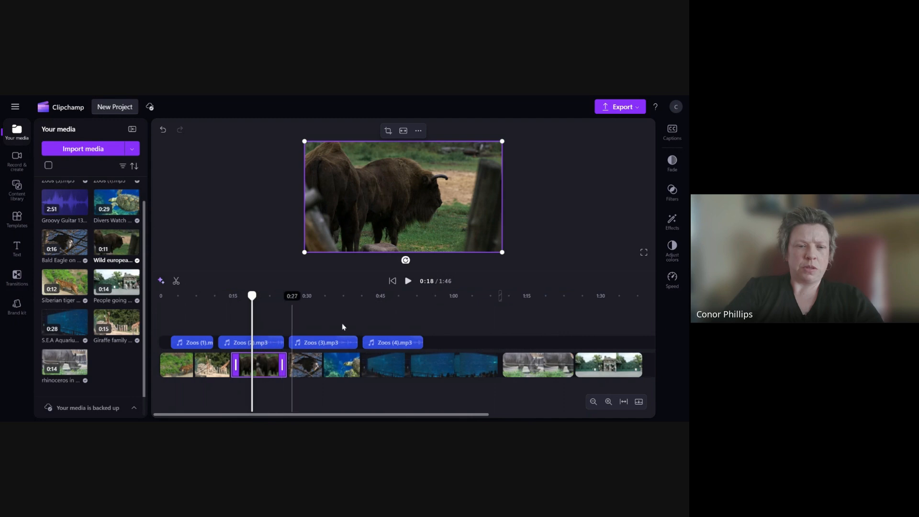
- Play back the bison clip from its start to preview it
drag(233, 305, 230, 312)
click(406, 285)
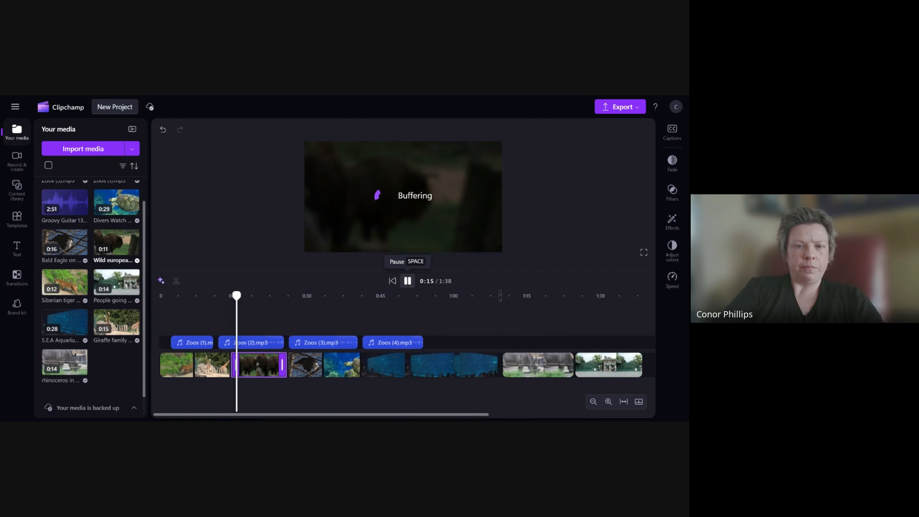
mouse_move(244, 298)
mouse_down()
mouse_move(160, 297)
mouse_move(235, 297)
mouse_move(228, 296)
mouse_up()
click(408, 286)
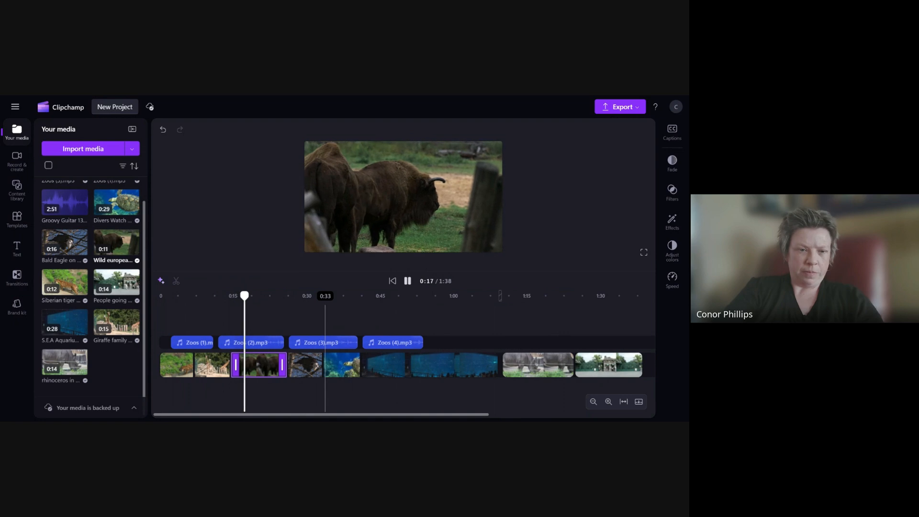
click(408, 282)
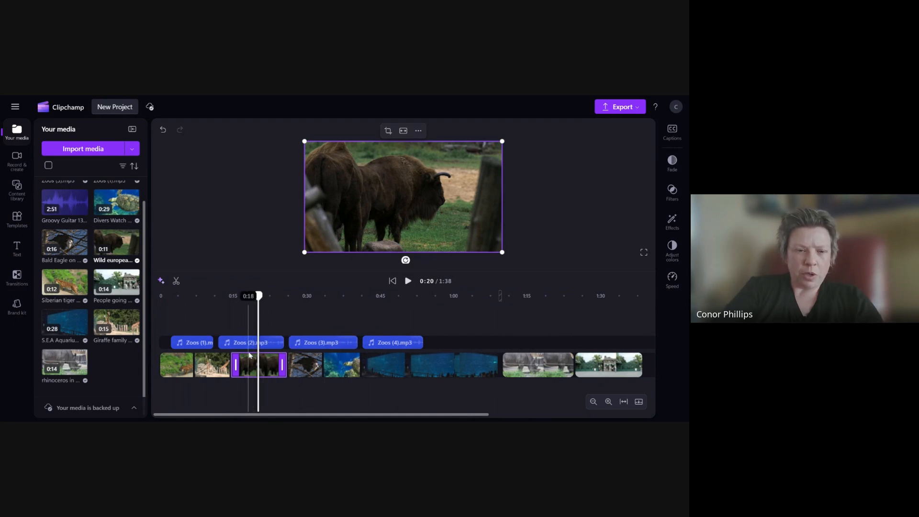
scroll(249, 355, up, 5)
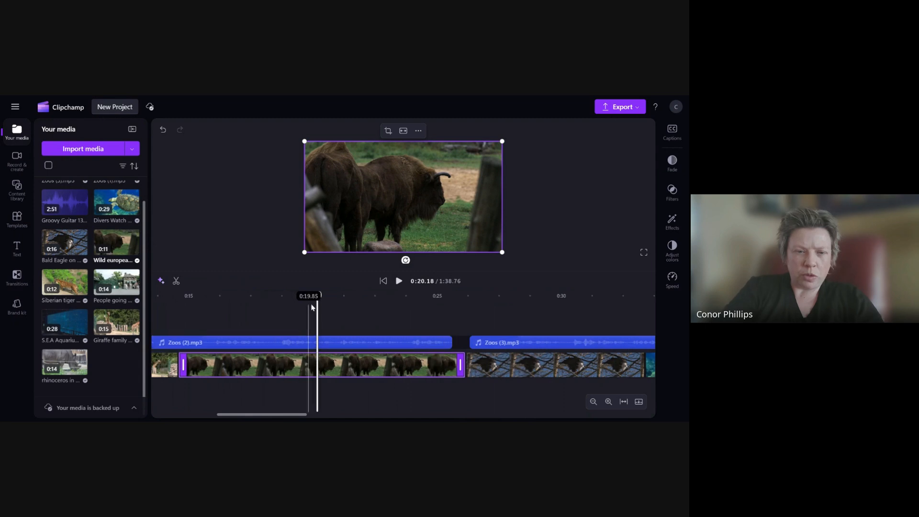
- Split the bison clip at about 0:19.6, delete its latter part and remove the gap it leaves
drag(318, 295, 302, 296)
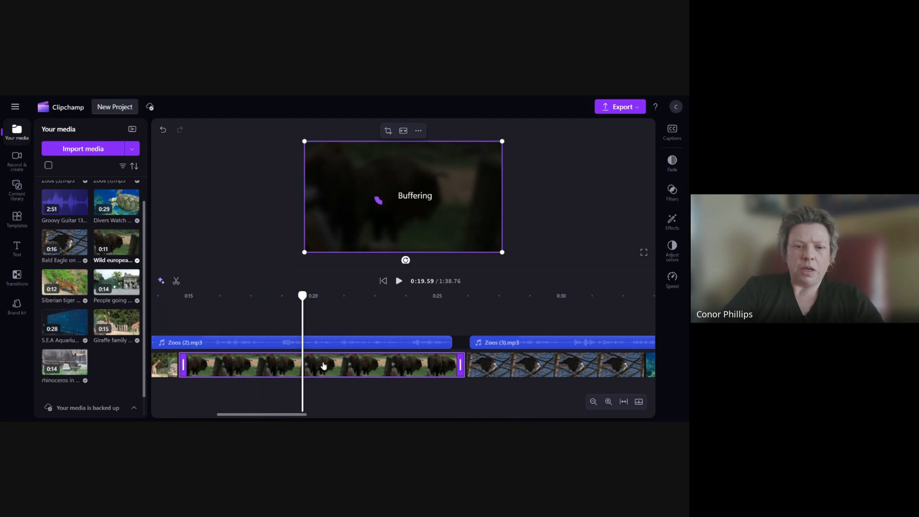
click(176, 281)
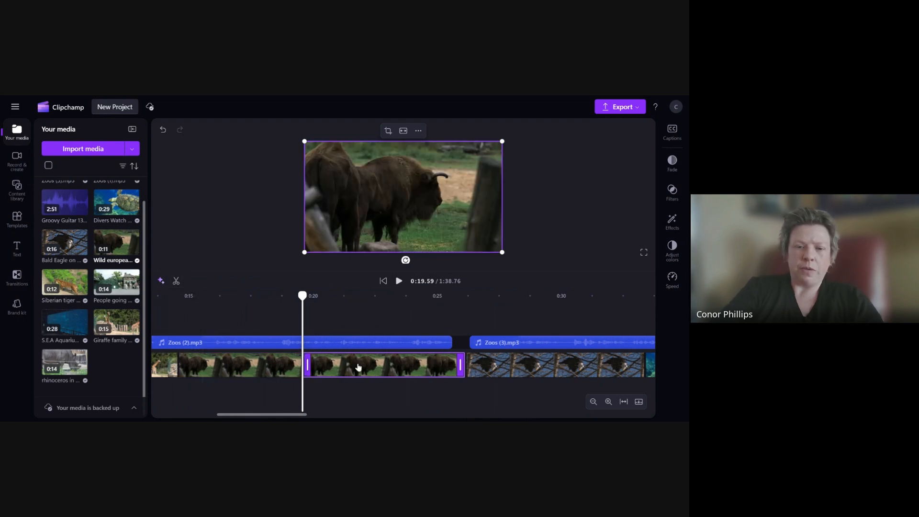
key(Delete)
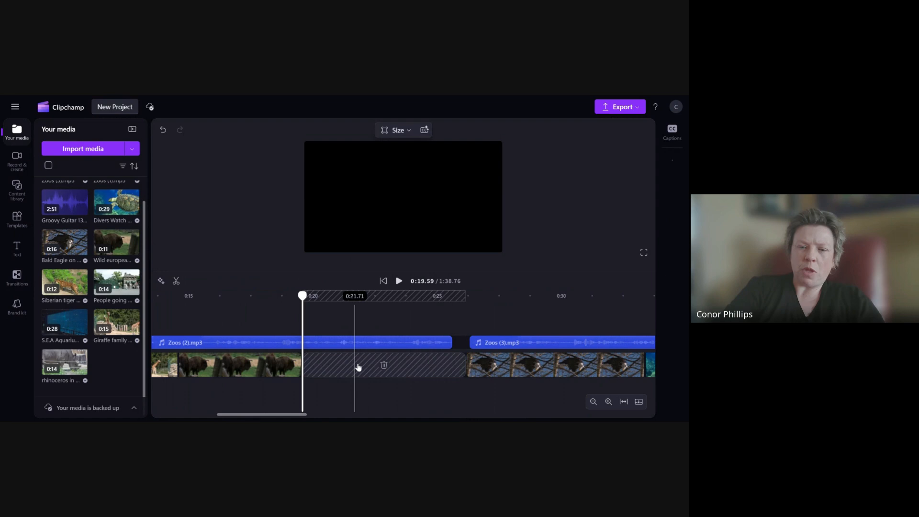
click(384, 365)
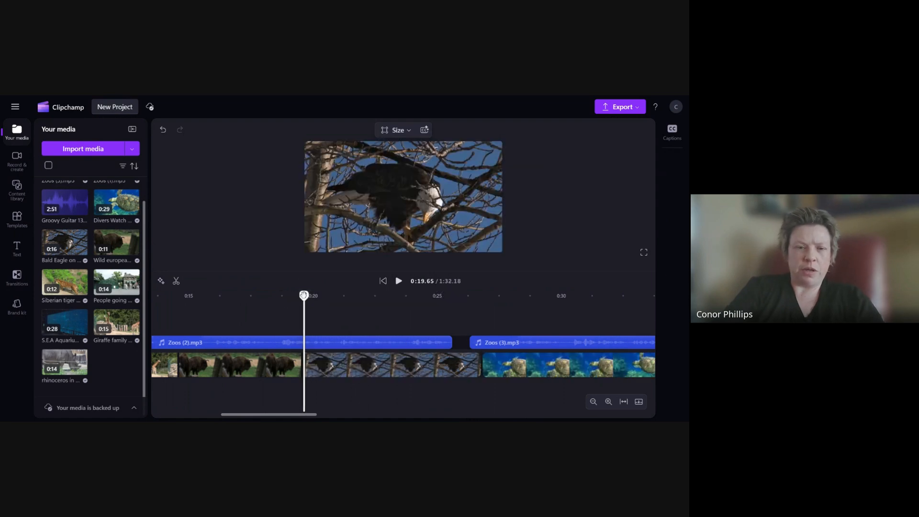
- Zoom out the timeline and play back the eagle clip to preview it
drag(304, 296, 254, 295)
scroll(285, 344, down, 5)
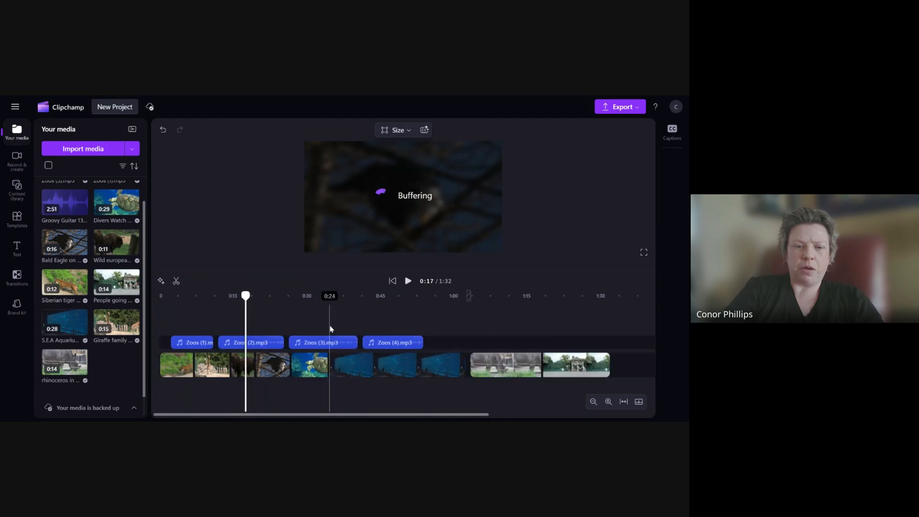
click(409, 283)
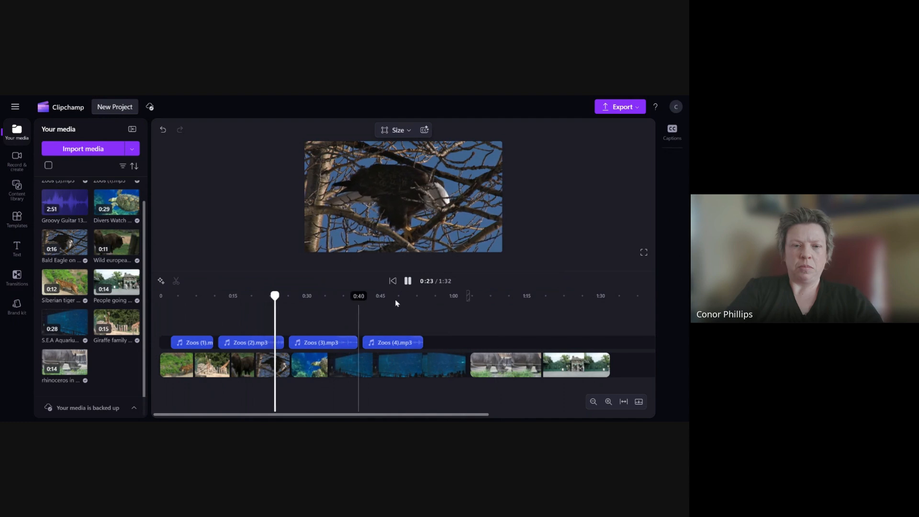
click(408, 282)
click(276, 381)
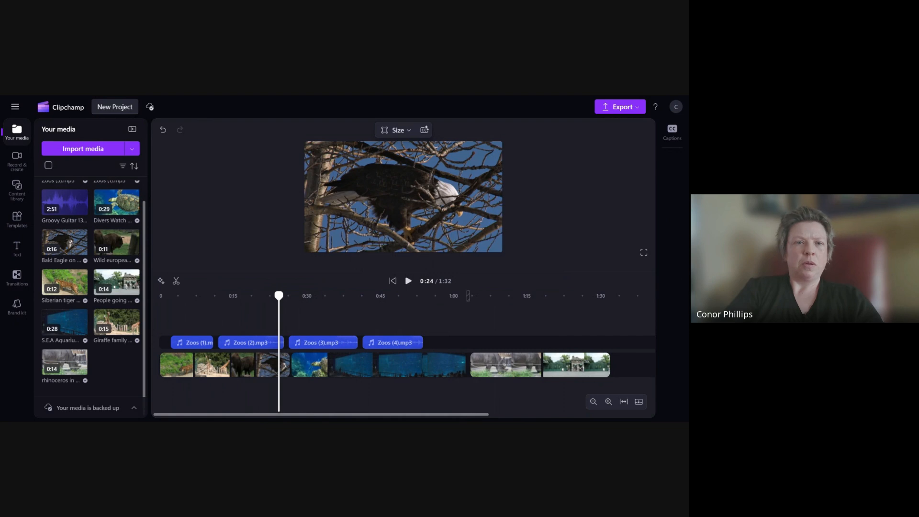
click(311, 342)
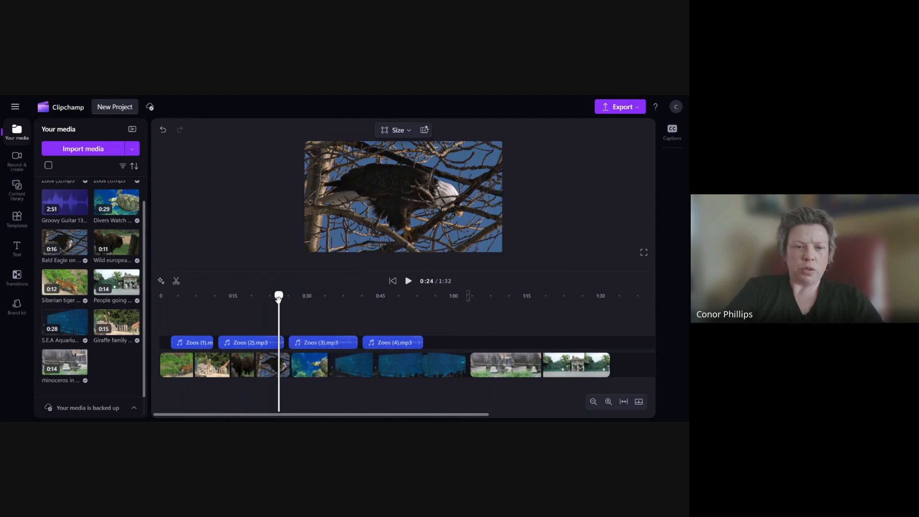
drag(278, 298, 256, 307)
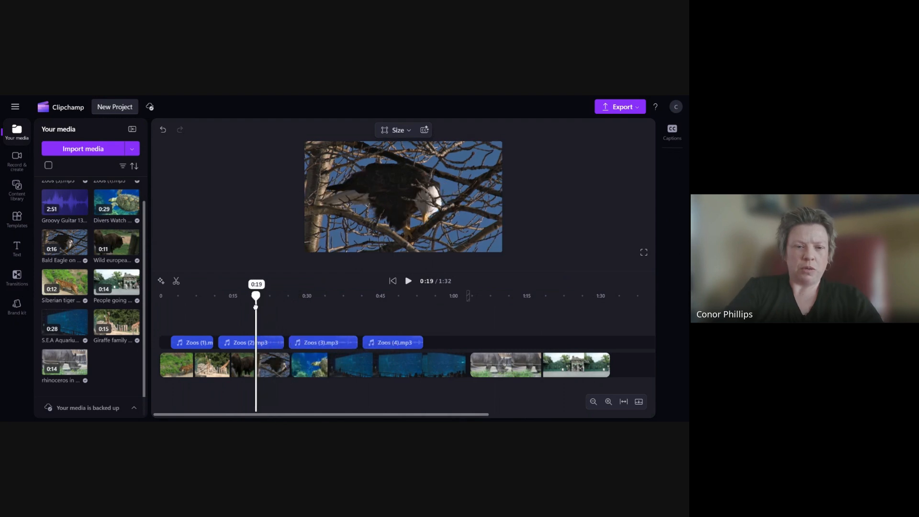
click(408, 281)
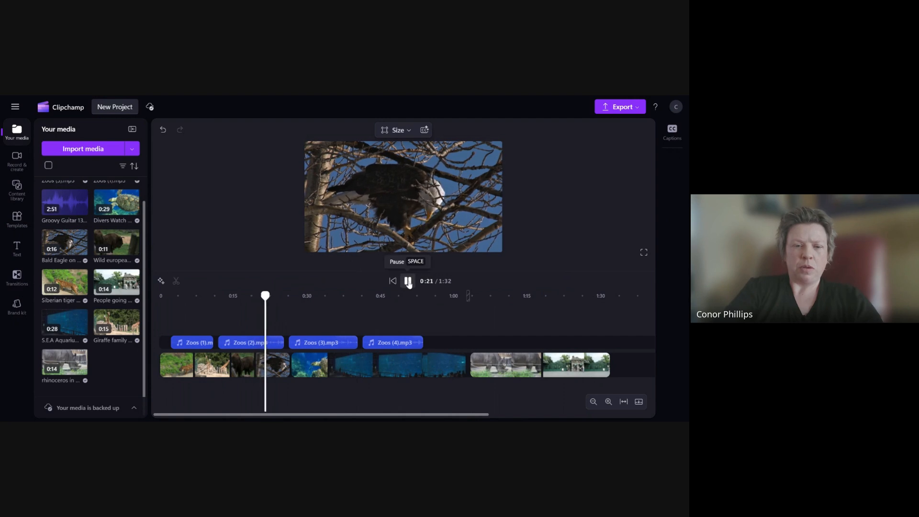
click(408, 282)
- Trim the eagle clip to about 3 seconds and close the gaps after it, previewing the turtle clip
click(289, 360)
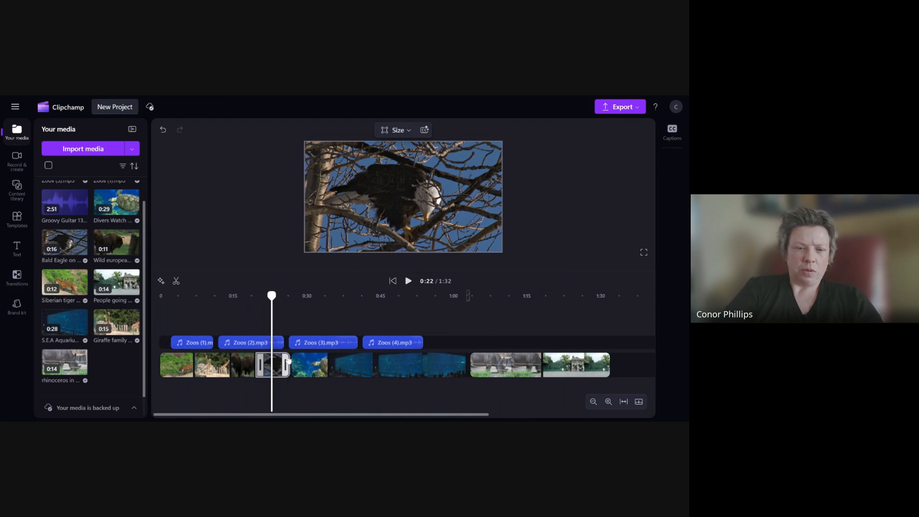
drag(289, 360, 273, 361)
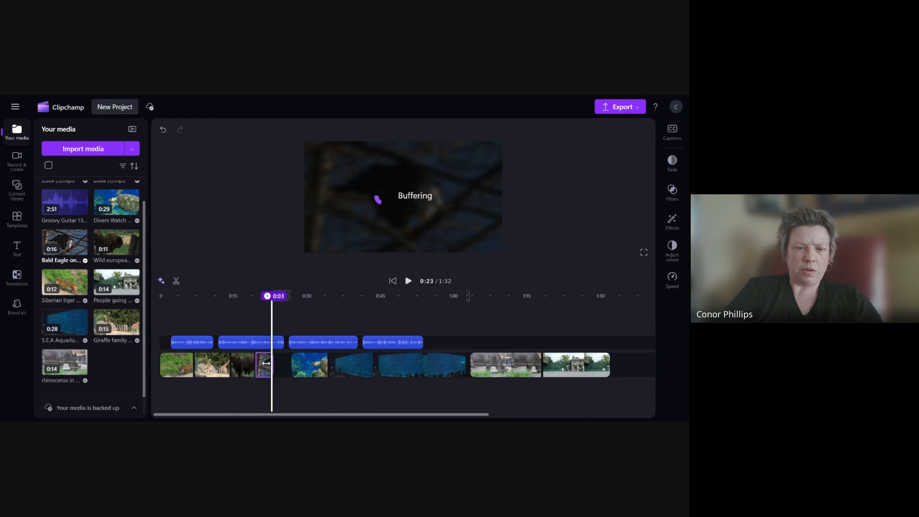
drag(300, 364, 281, 365)
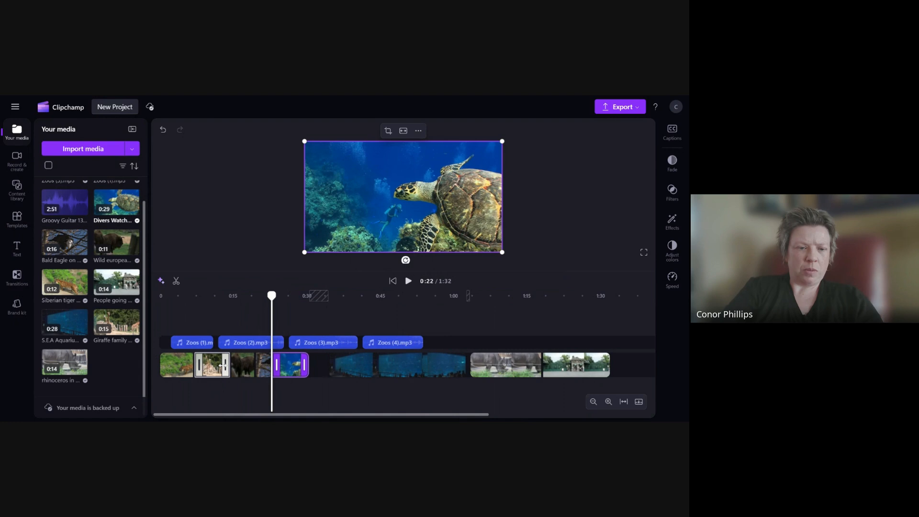
drag(224, 366, 218, 366)
drag(242, 366, 279, 368)
click(284, 366)
drag(272, 295, 216, 307)
click(409, 281)
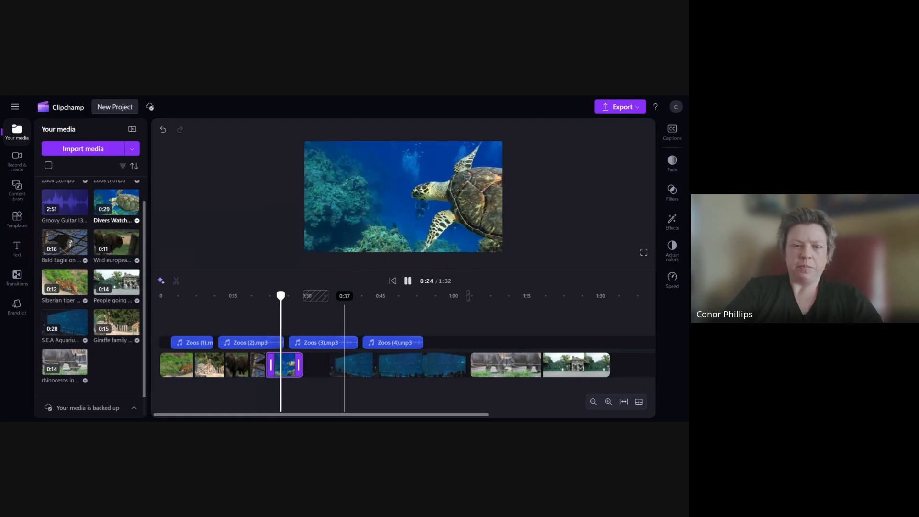
click(317, 364)
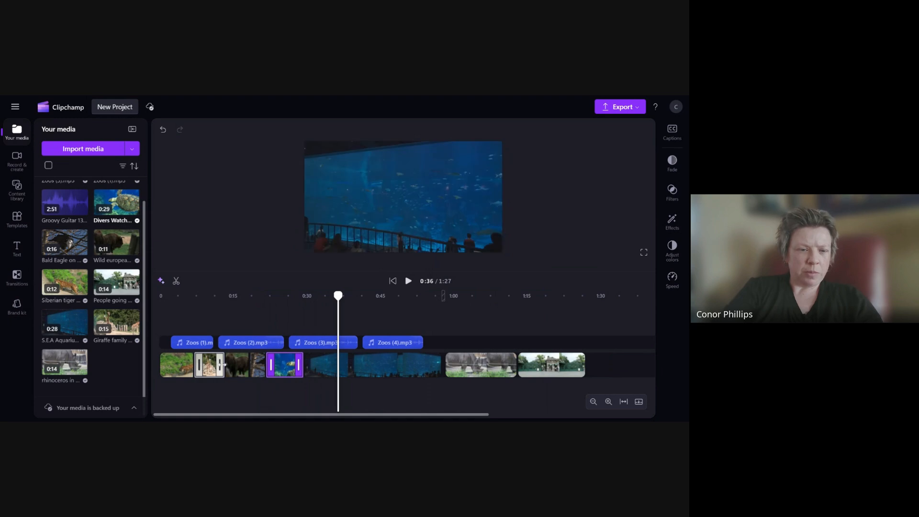
- Select the aquarium clip and scrub and play through it to preview it
drag(222, 366, 287, 365)
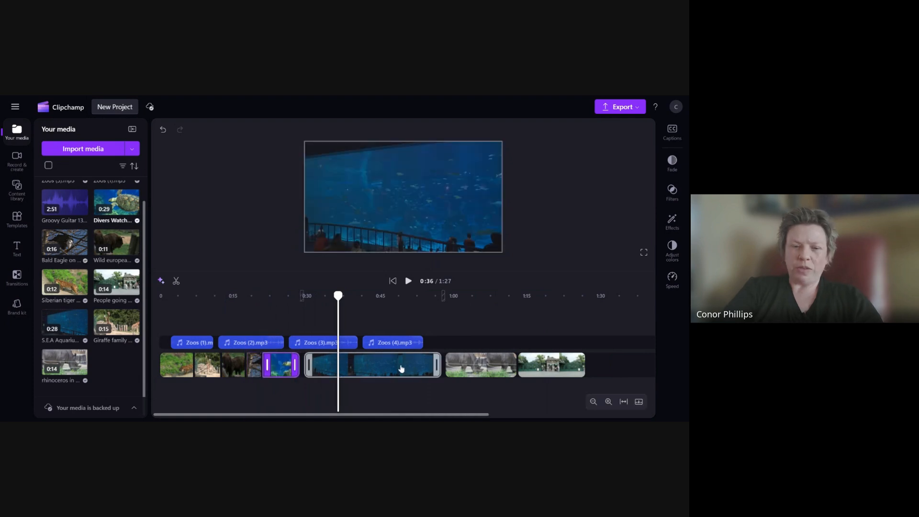
drag(401, 369, 394, 368)
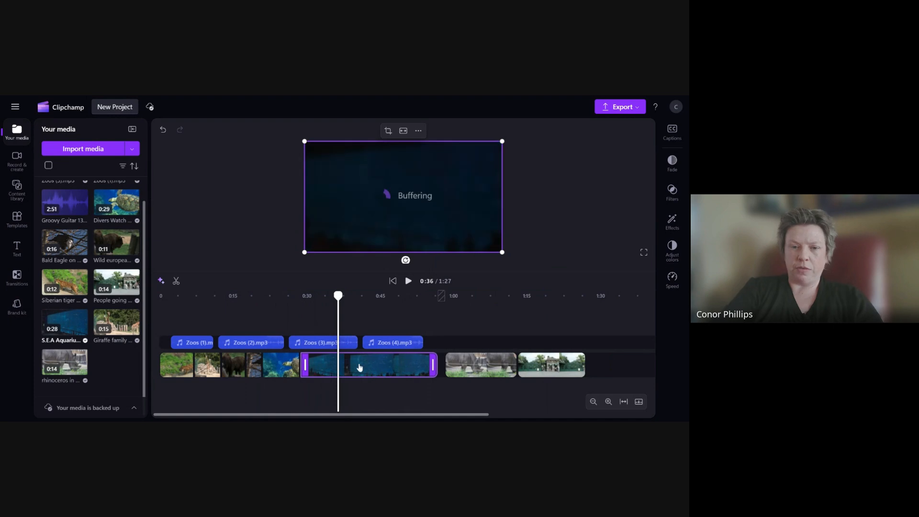
drag(338, 297, 423, 307)
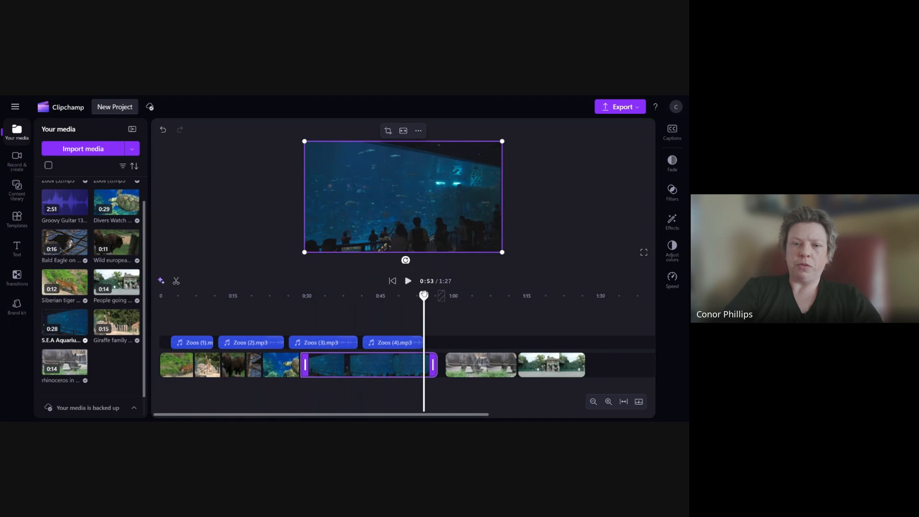
drag(424, 295, 353, 295)
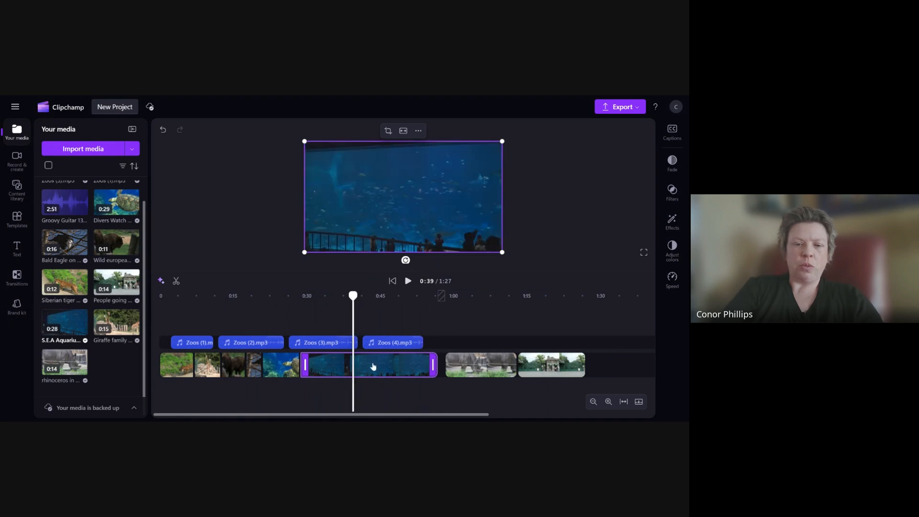
click(408, 282)
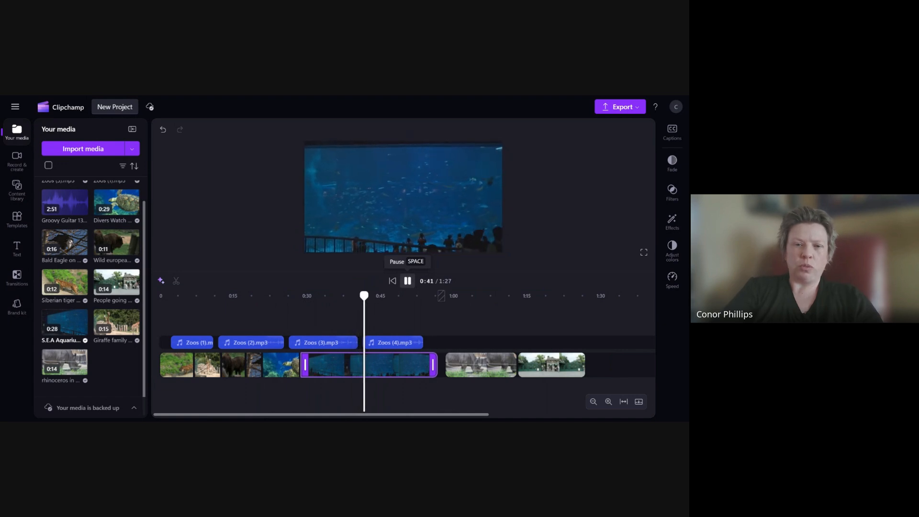
click(408, 281)
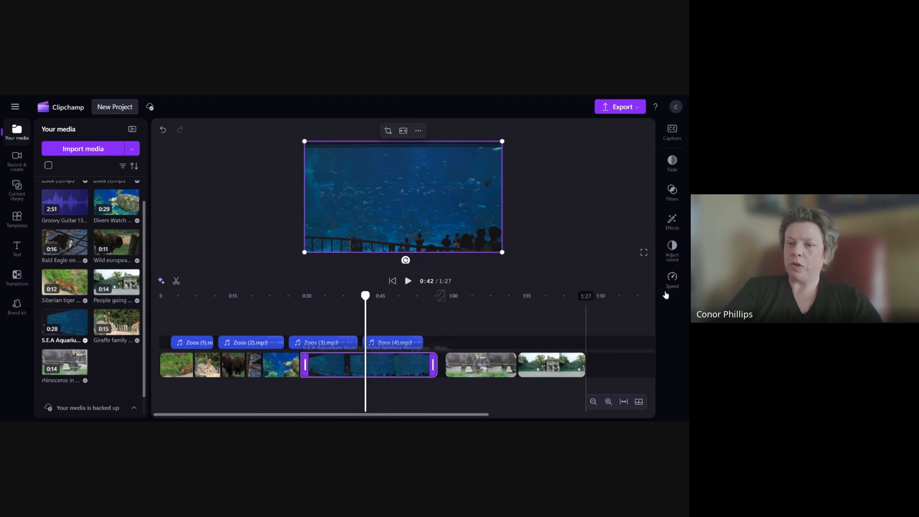
- Set the aquarium clip's playback speed to 3
click(673, 280)
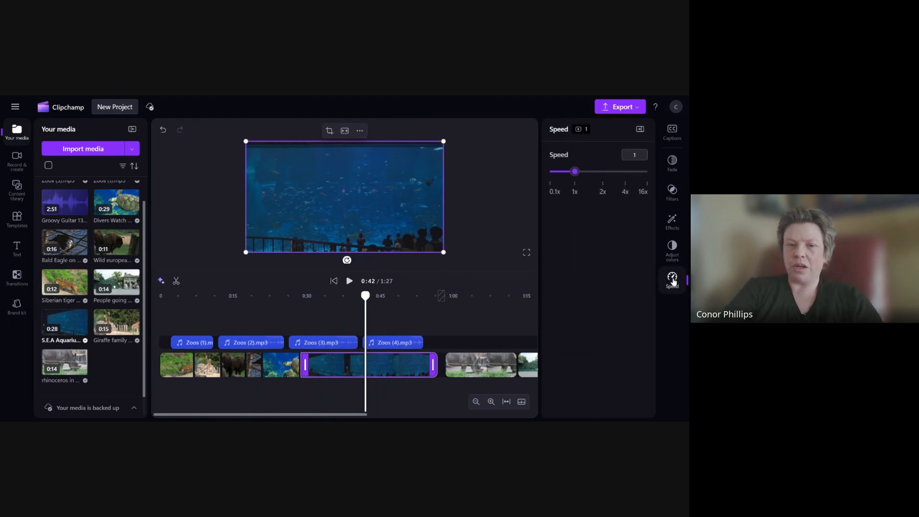
drag(637, 155, 624, 159)
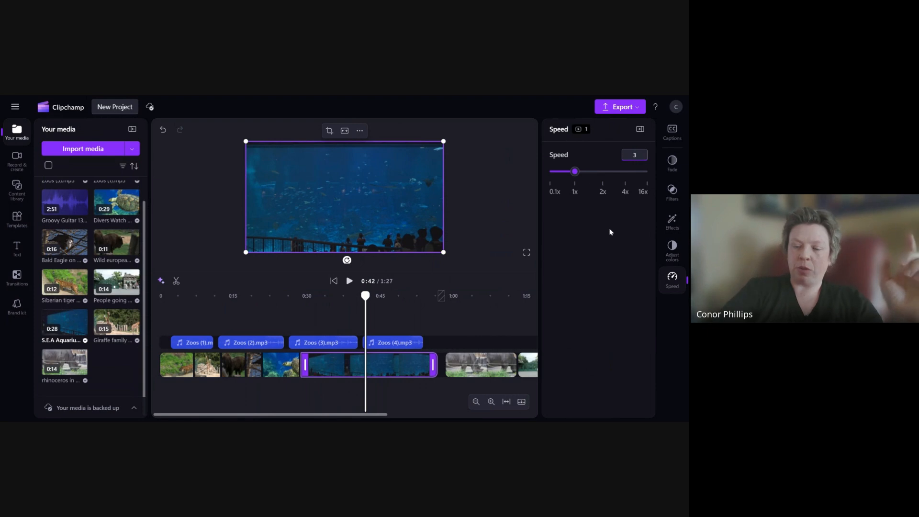
key(Return)
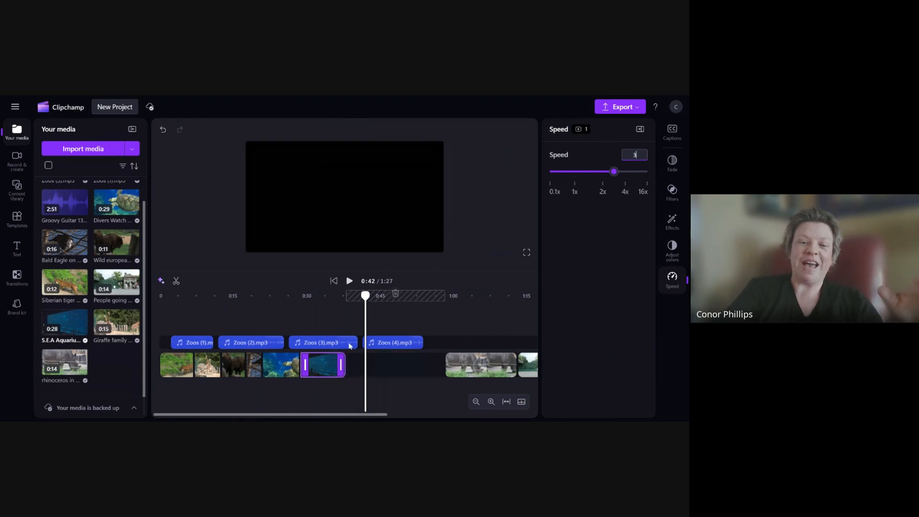
- Move the rhino clip and the following zoo visitors clip left to close the gaps after the aquarium clip
drag(471, 368, 410, 366)
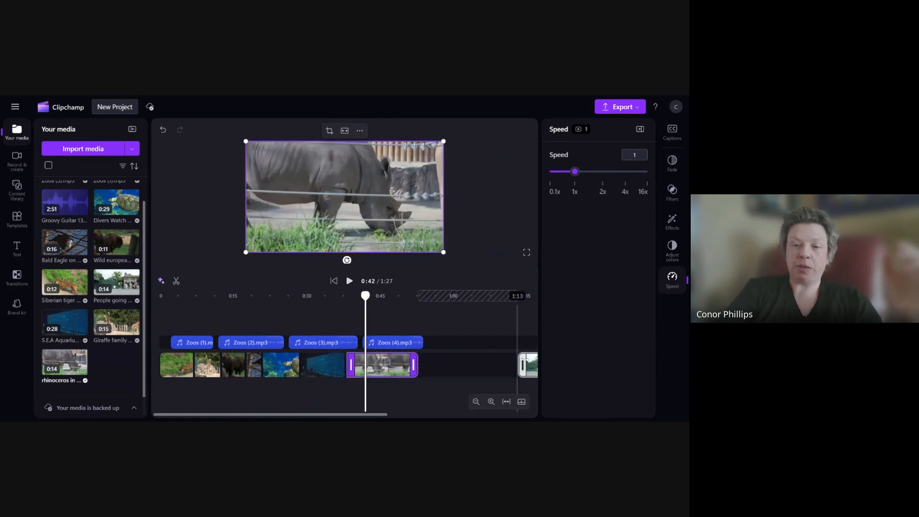
drag(533, 365, 424, 363)
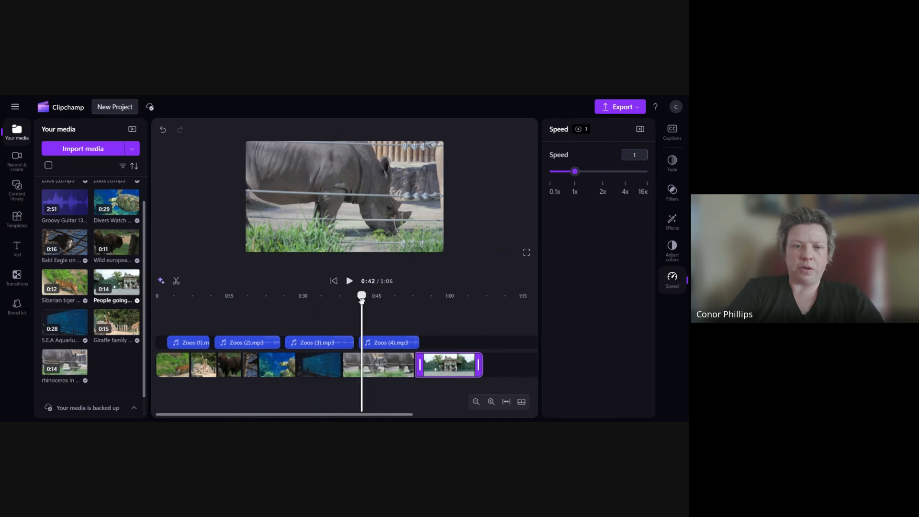
- Play back the sped-up aquarium clip and the clips around it to preview them
drag(363, 296, 290, 302)
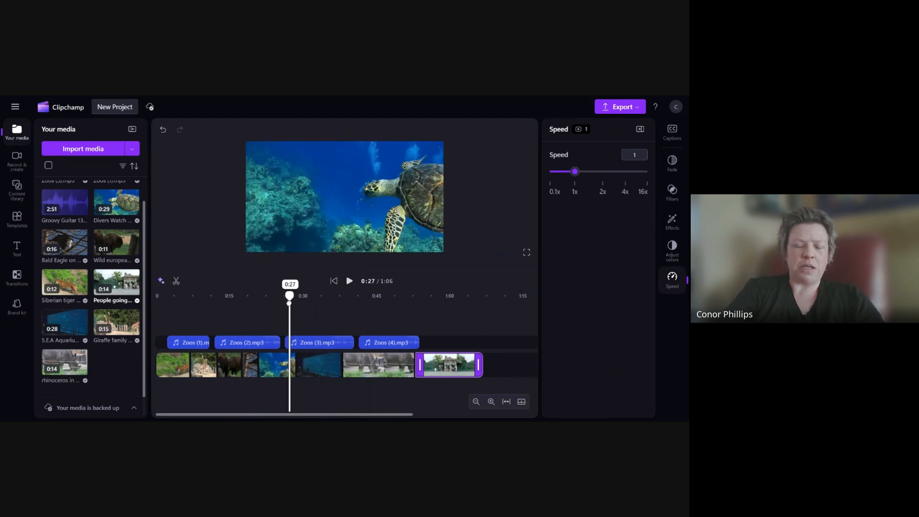
click(350, 281)
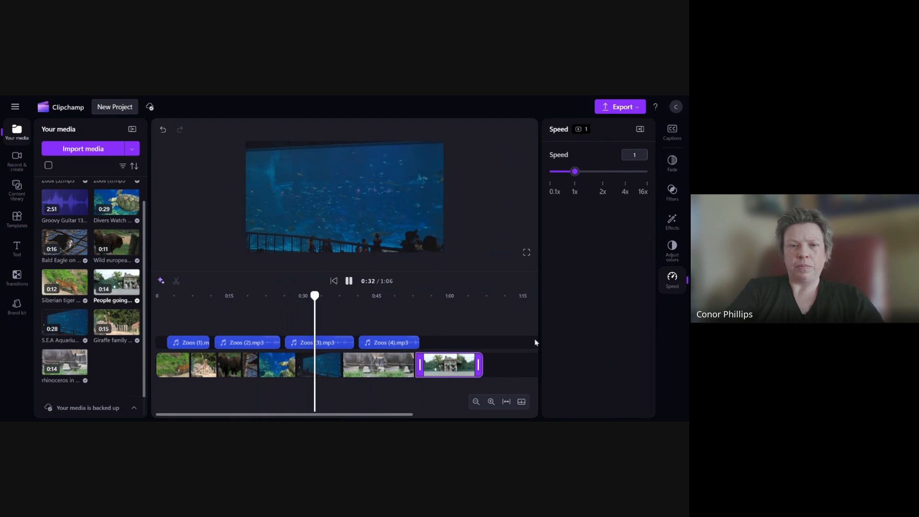
click(349, 282)
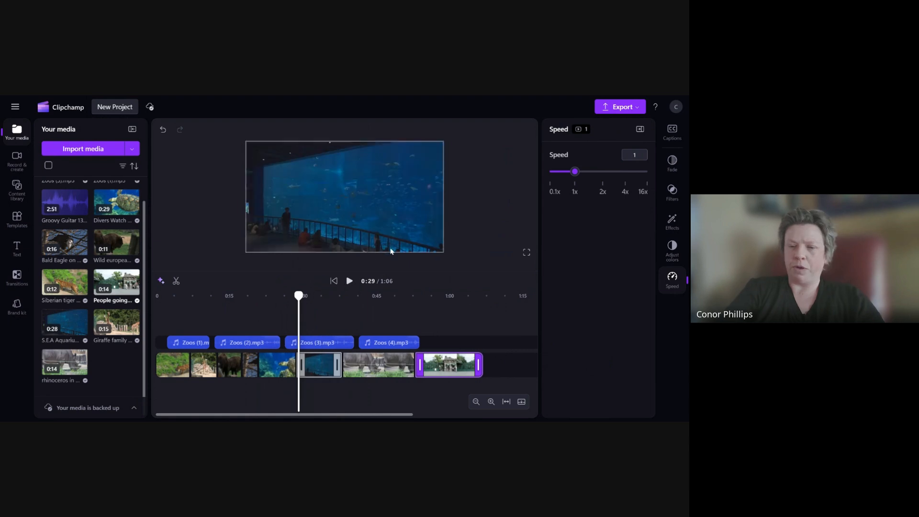
click(350, 282)
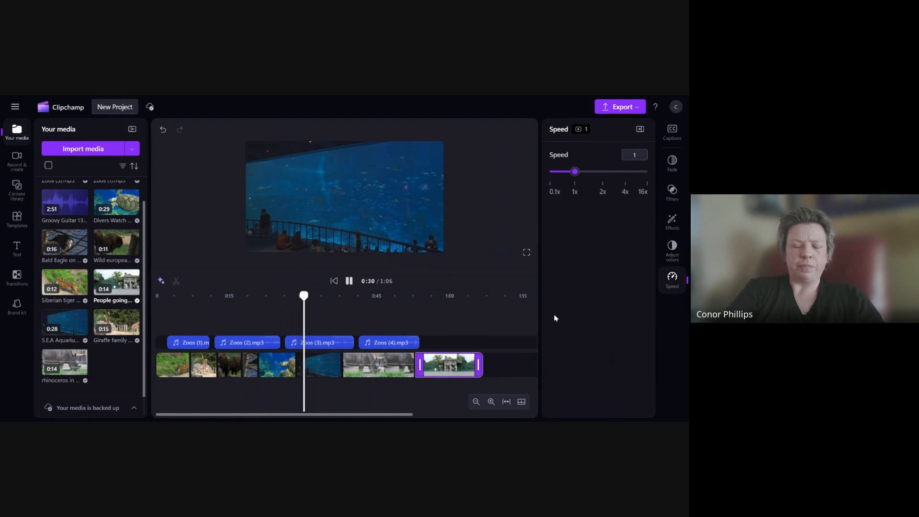
click(327, 344)
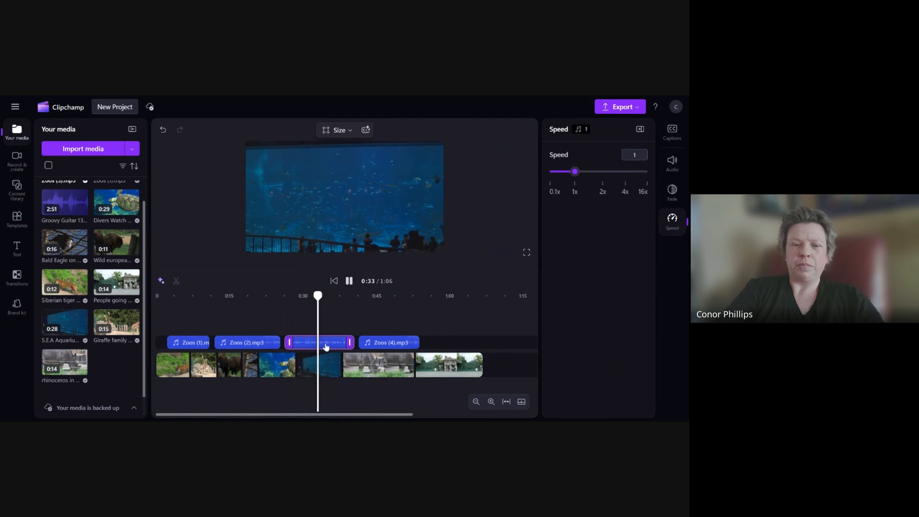
click(317, 369)
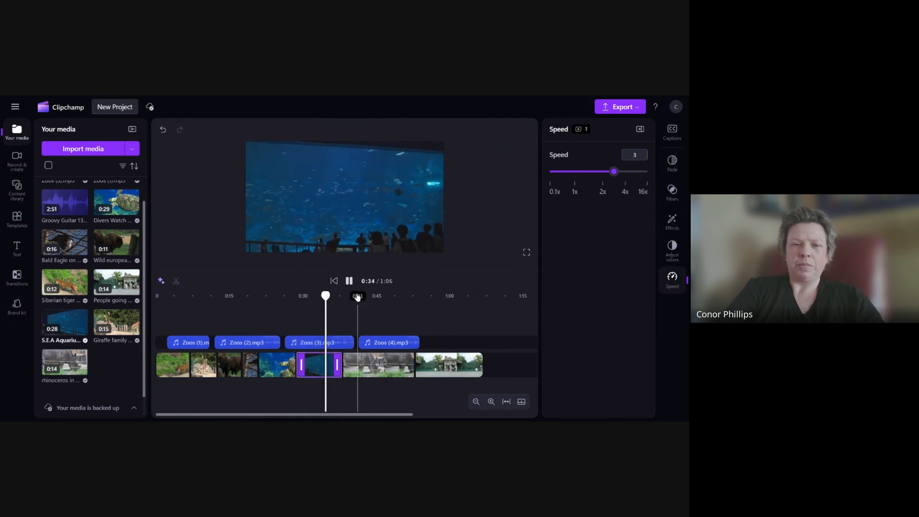
click(349, 281)
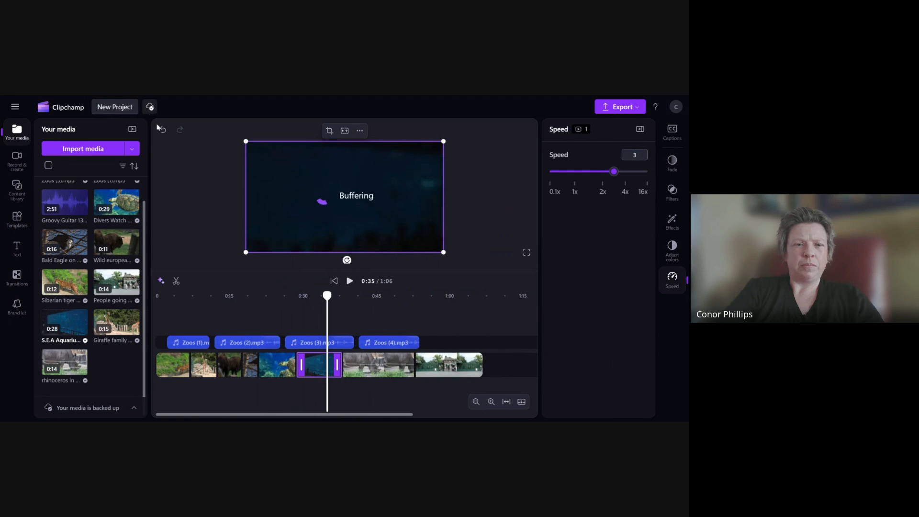
drag(327, 296, 296, 296)
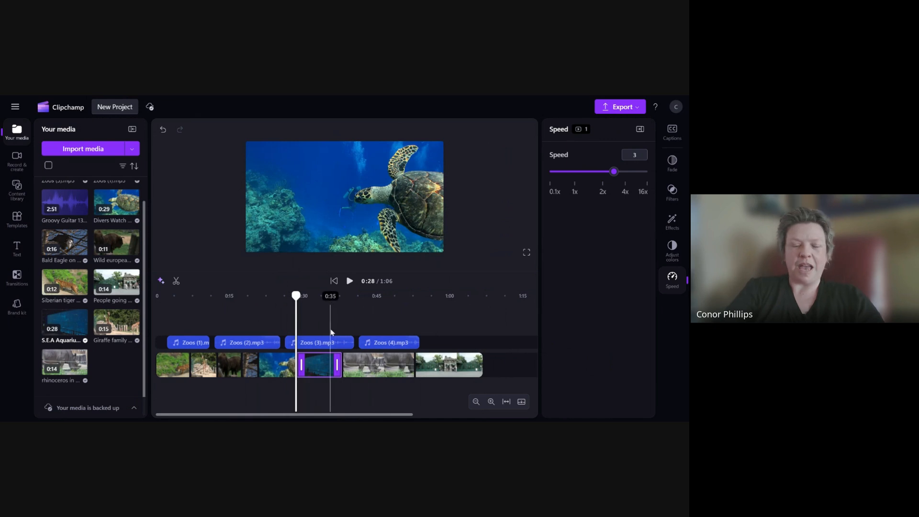
click(349, 281)
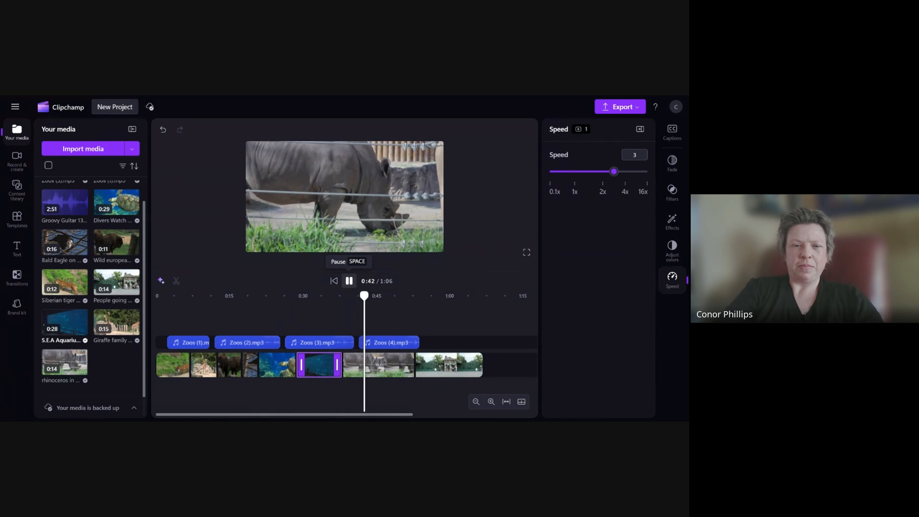
- Pause playback and inspect the speed settings of the narration clips and the aquarium clip
click(349, 283)
click(319, 342)
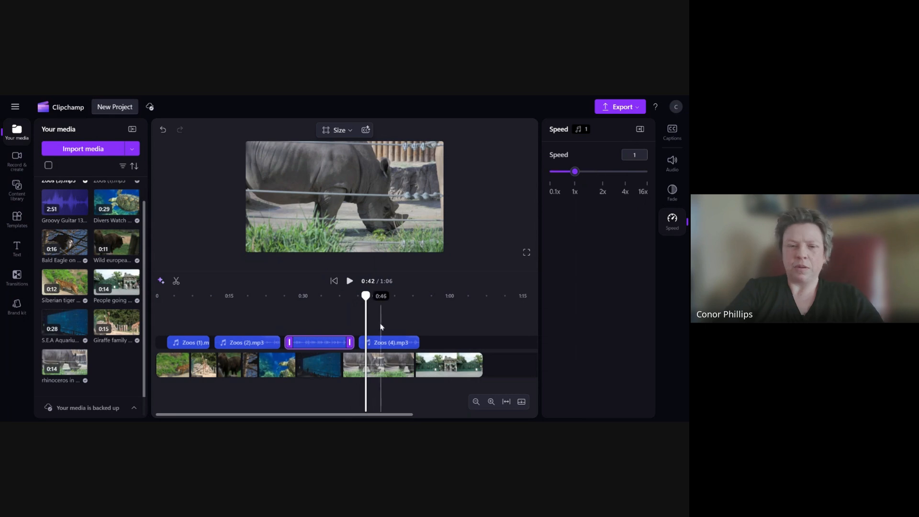
click(259, 342)
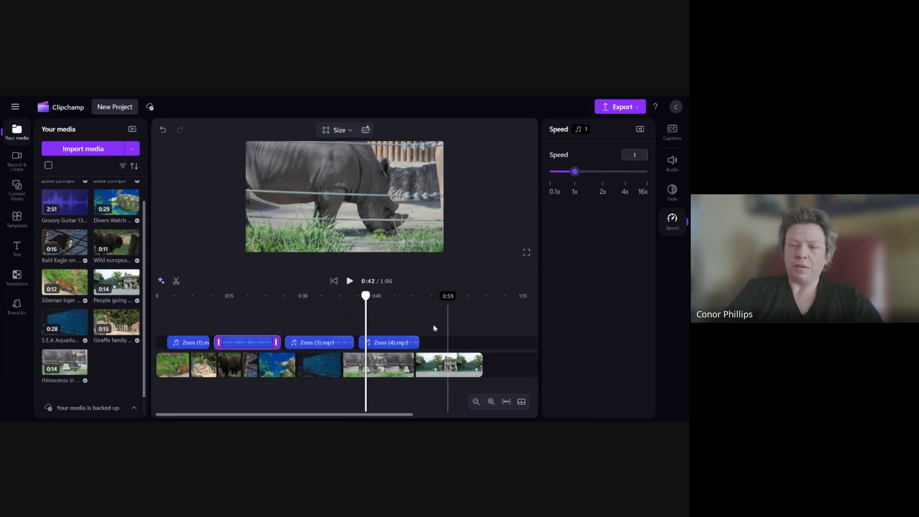
click(390, 343)
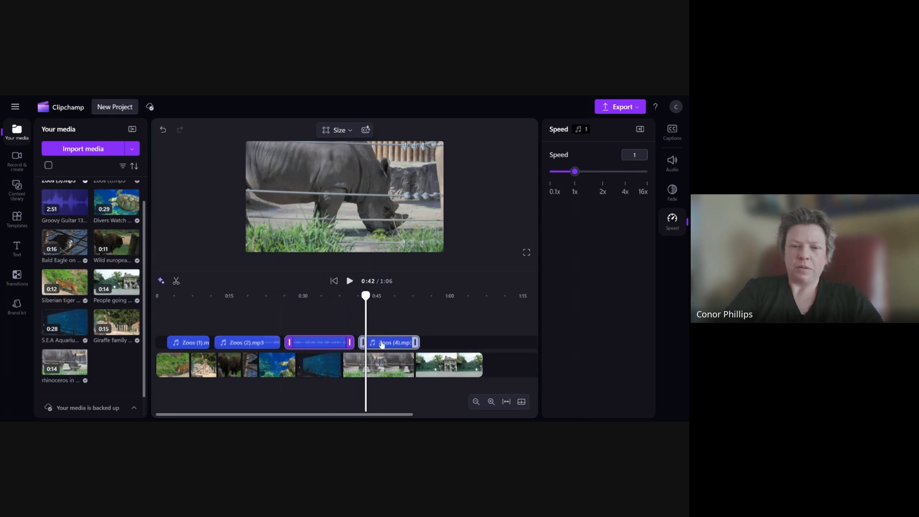
click(318, 371)
- Trim the rhino clip to end at 0:42 by splitting it, deleting the later part and closing the gap
click(378, 368)
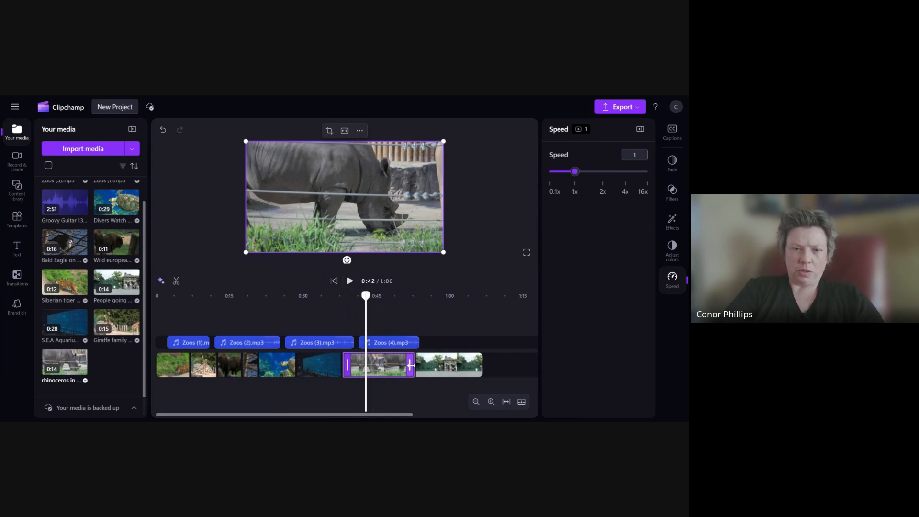
drag(366, 295, 343, 294)
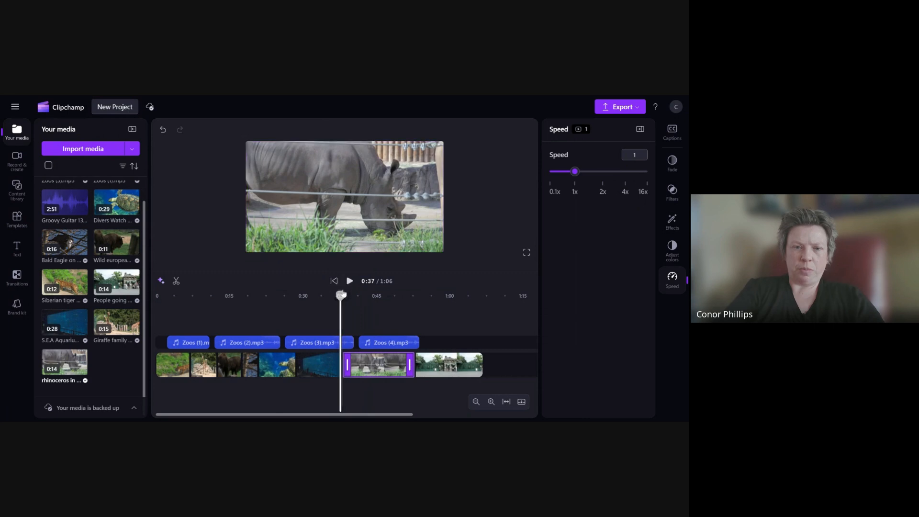
click(349, 282)
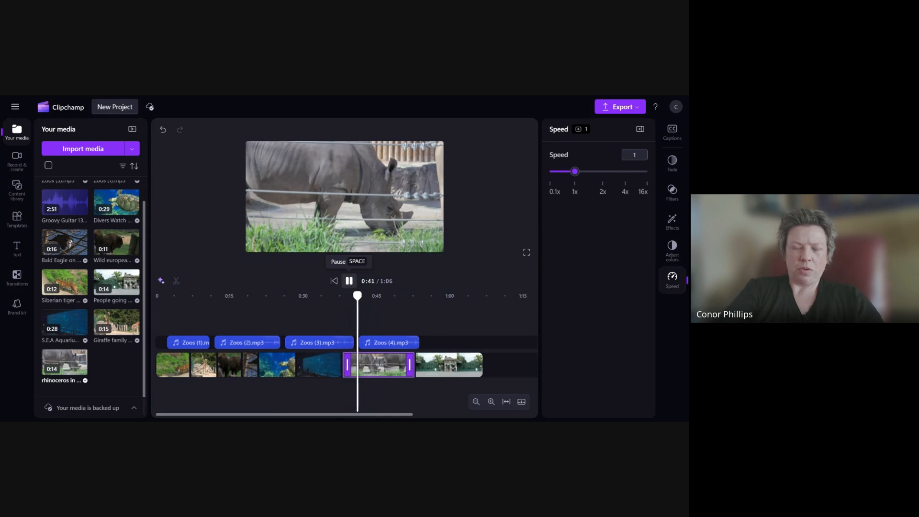
click(349, 281)
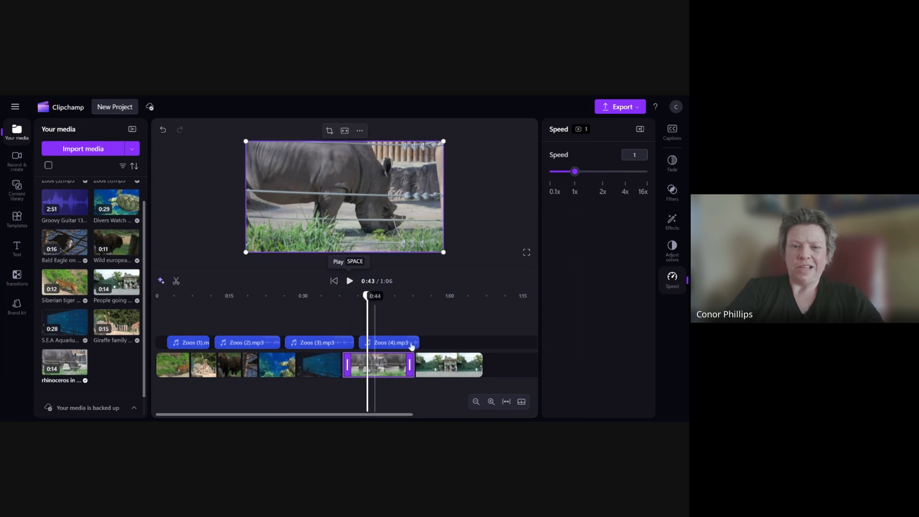
click(365, 298)
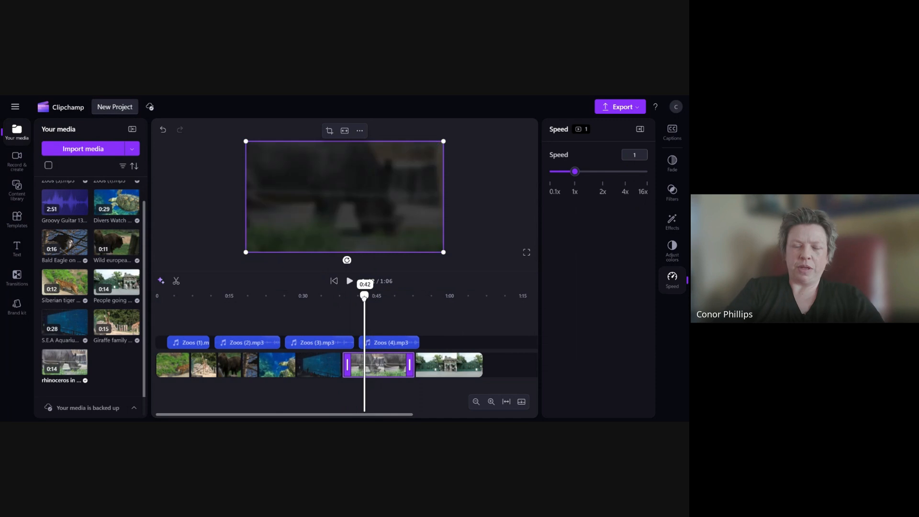
click(178, 285)
key(Delete)
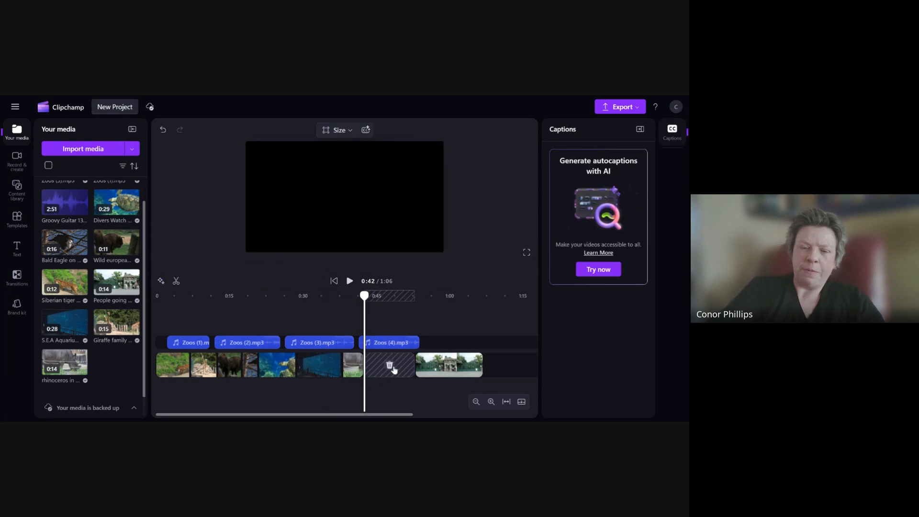
click(390, 366)
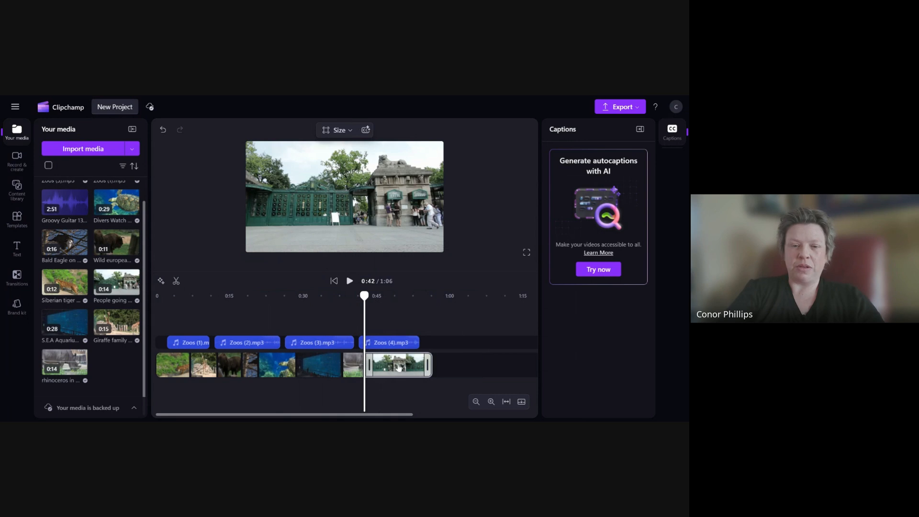
click(399, 368)
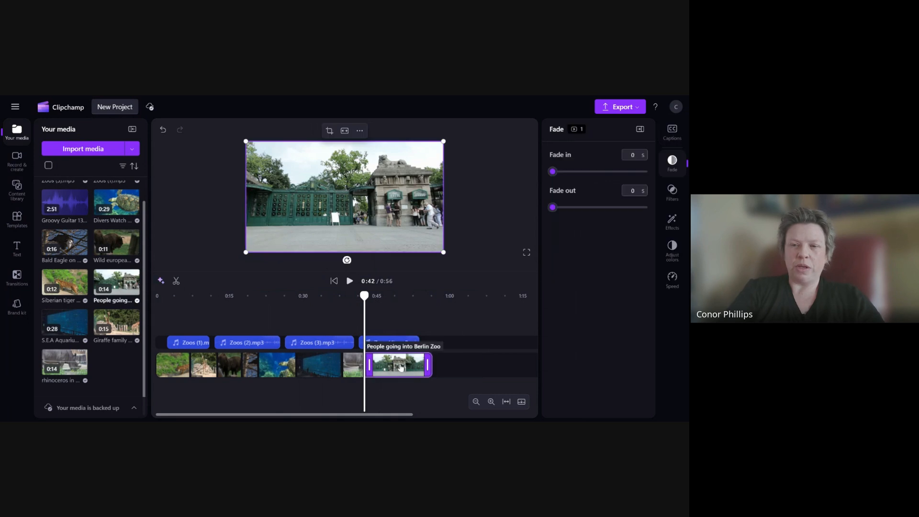
click(674, 278)
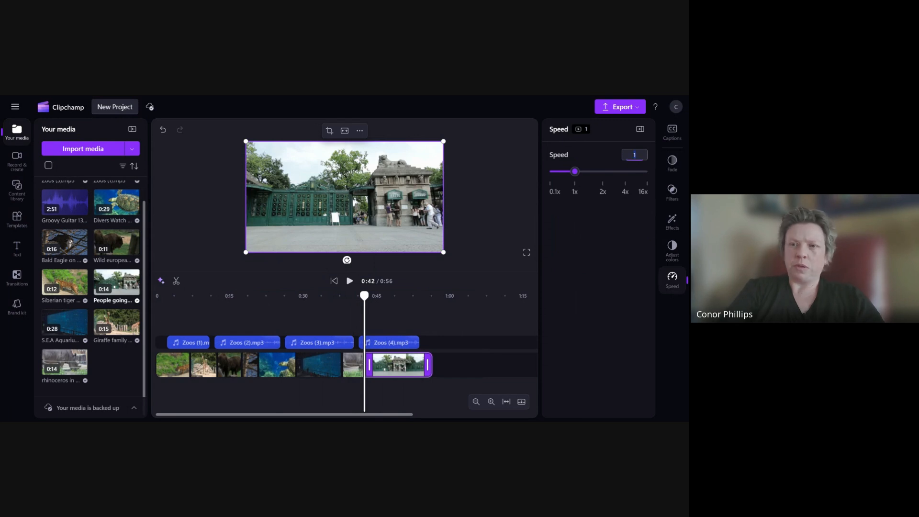
key(BackSpace)
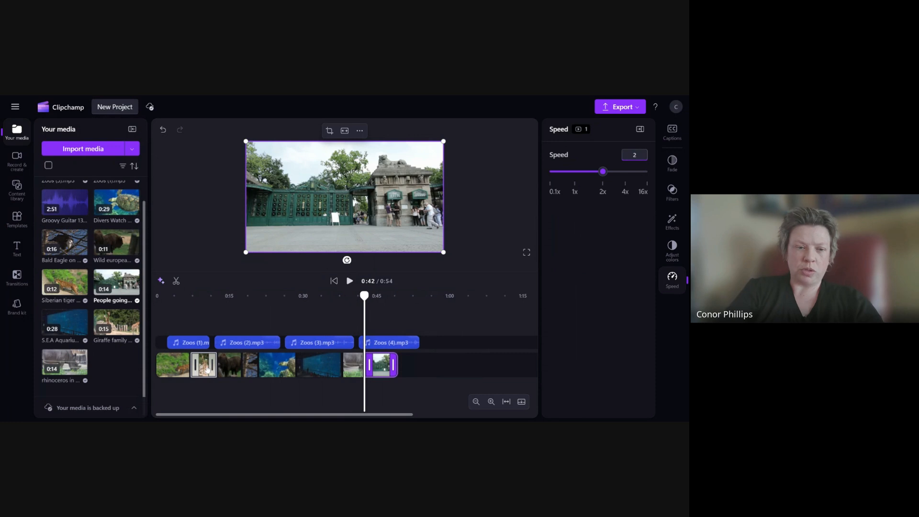
click(642, 153)
text(1)
key(Return)
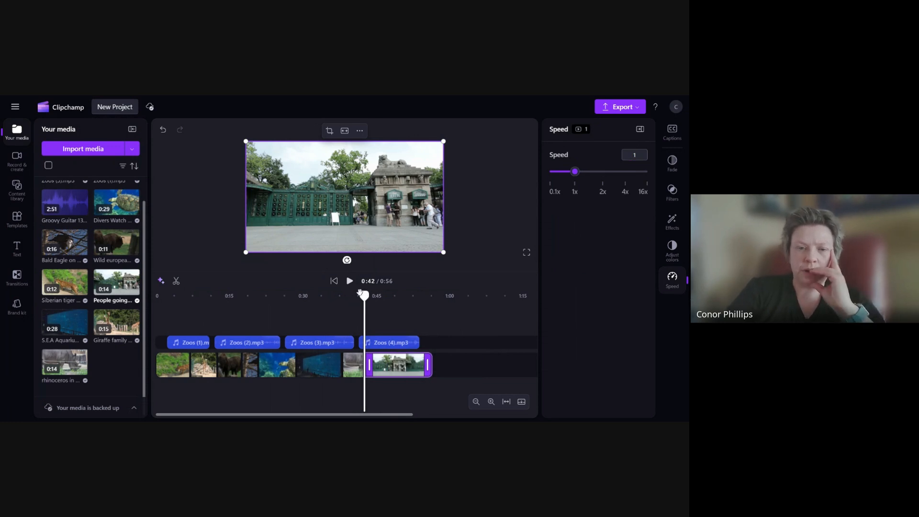
- Play back the zoo visitors clip at the end of the video to preview it
drag(364, 296, 361, 296)
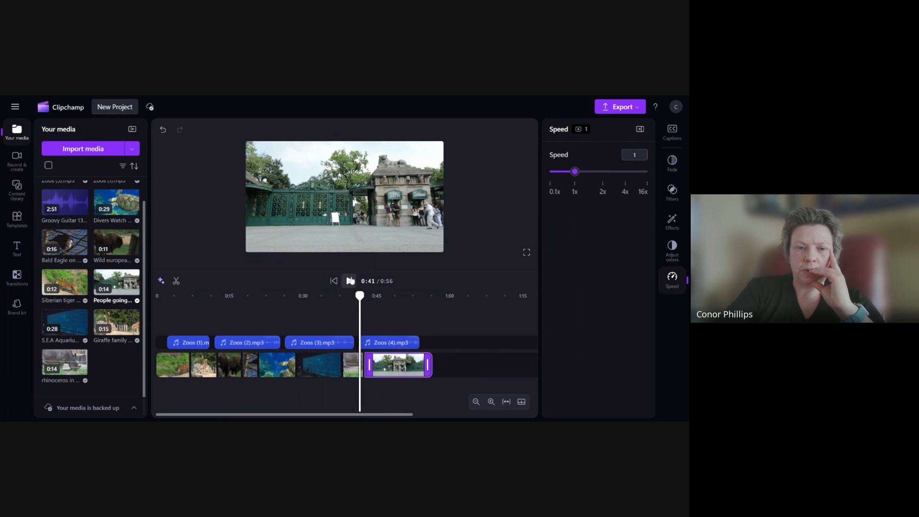
click(350, 281)
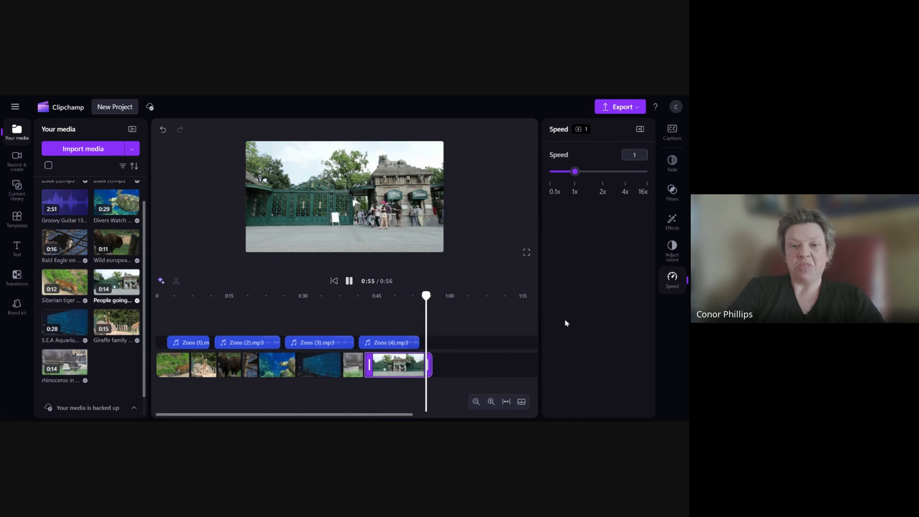
- Add a Fade through black transition between the tiger clip and the giraffe clip
drag(428, 297, 133, 311)
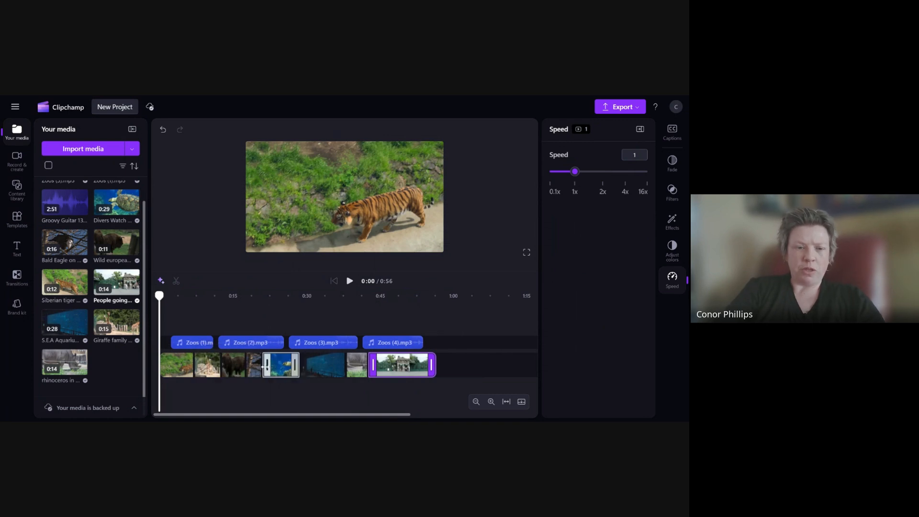
ctrl+scroll(220, 375, up, 3)
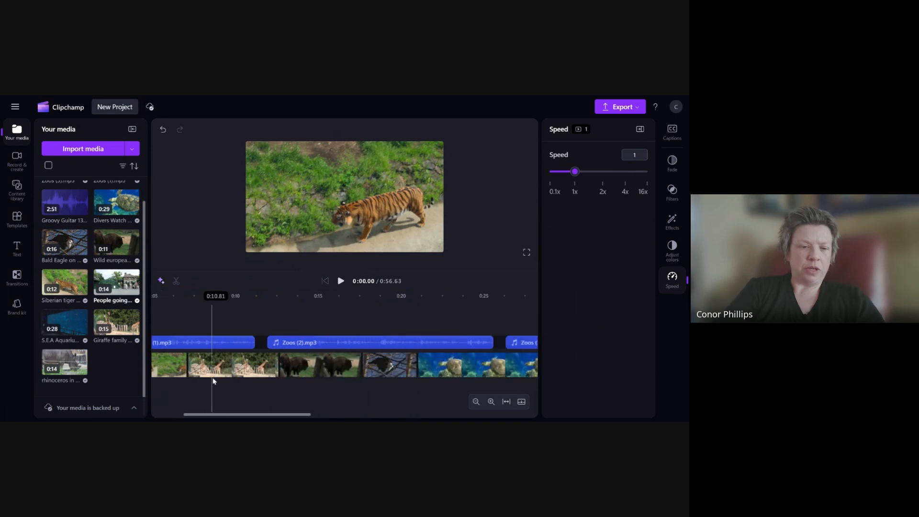
drag(198, 416, 168, 415)
mouse_move(280, 369)
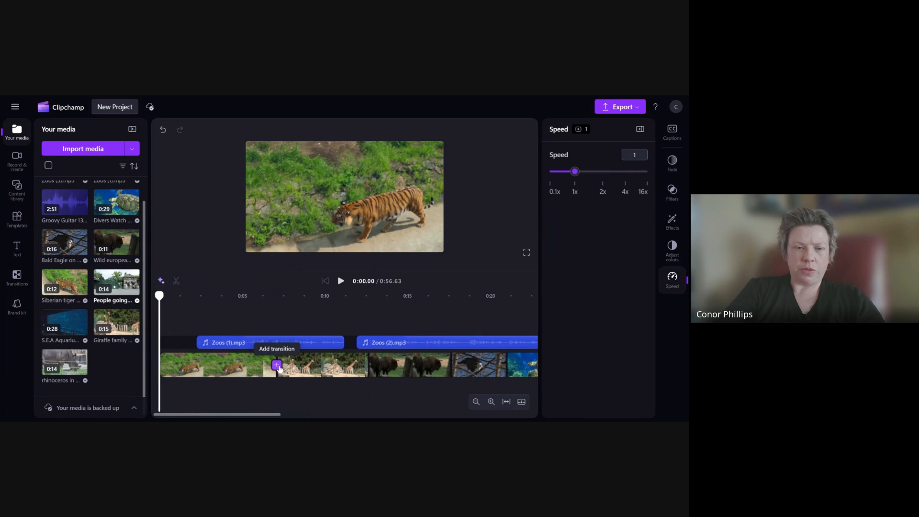
click(277, 366)
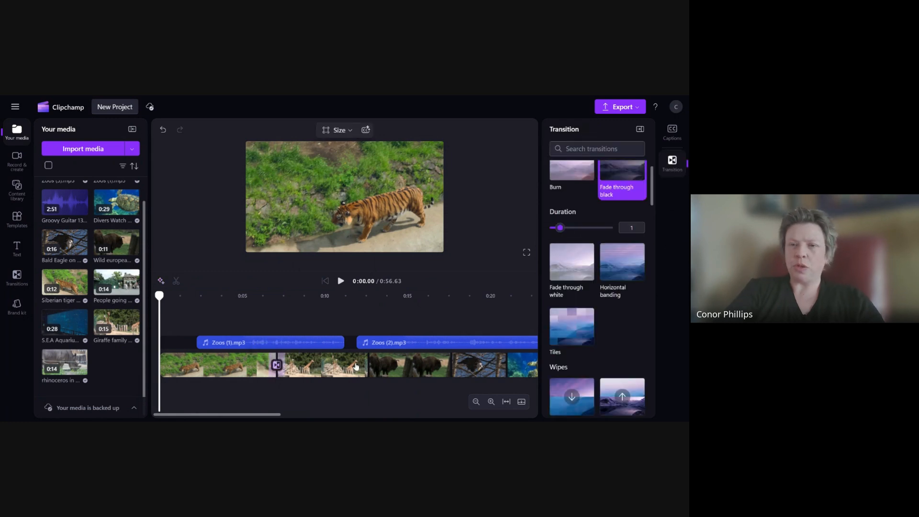
- Browse the available transition styles in the transition list
scroll(625, 185, up, 2)
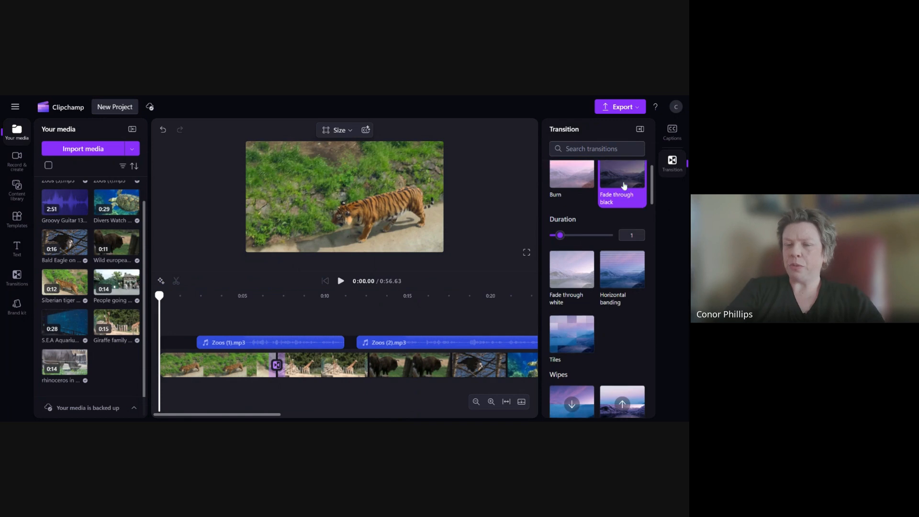
scroll(629, 225, down, 1)
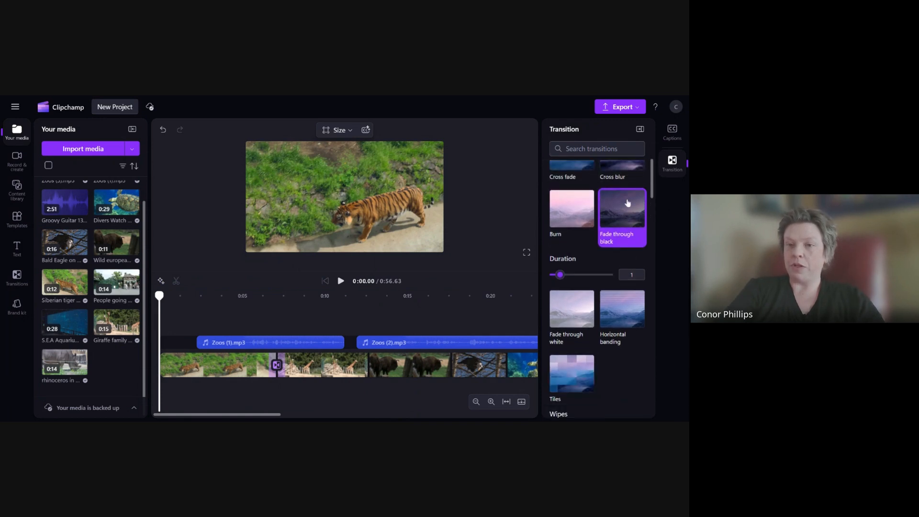
scroll(621, 324, down, 6)
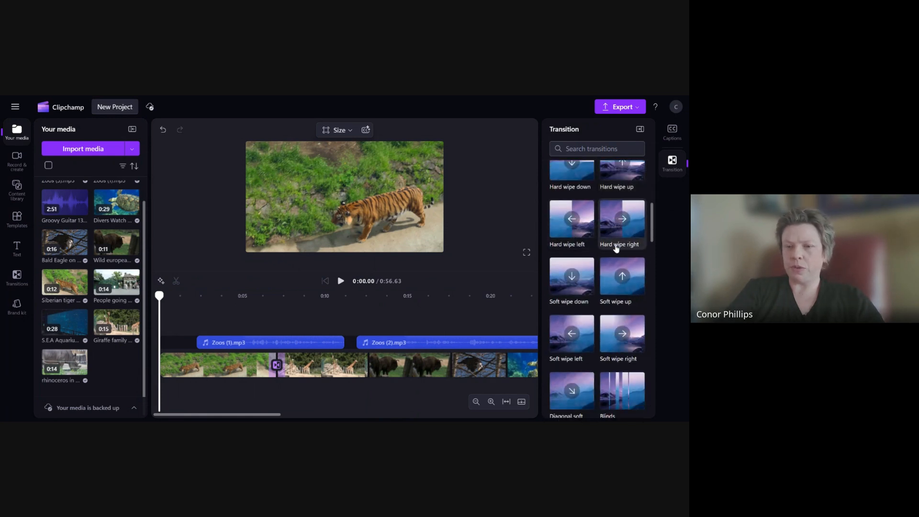
scroll(618, 254, down, 1)
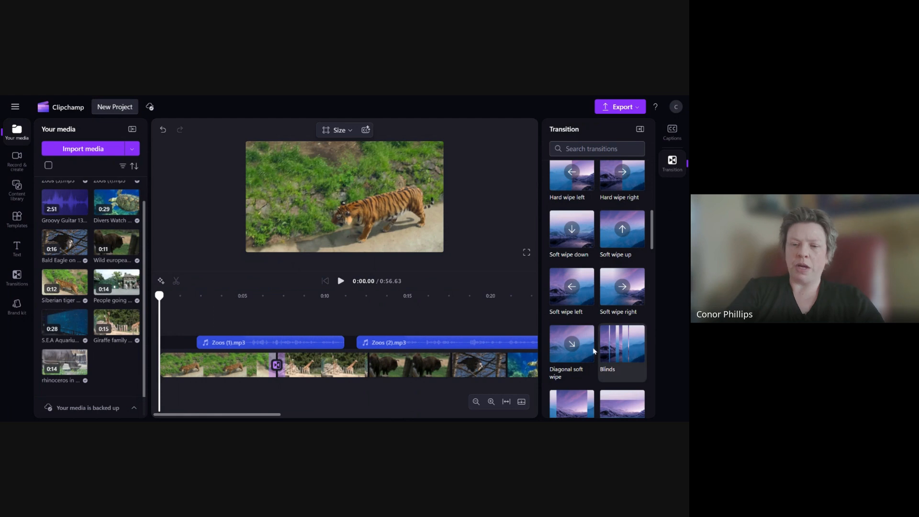
scroll(582, 301, down, 3)
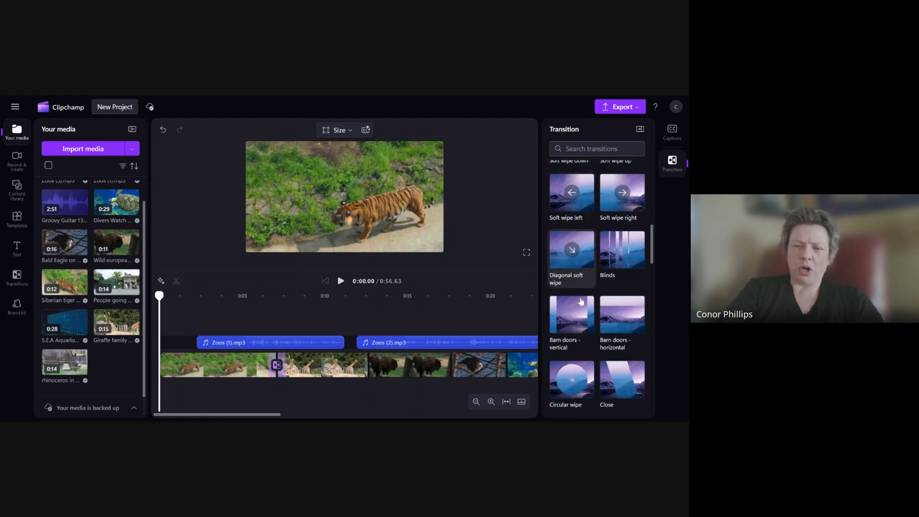
scroll(607, 328, up, 6)
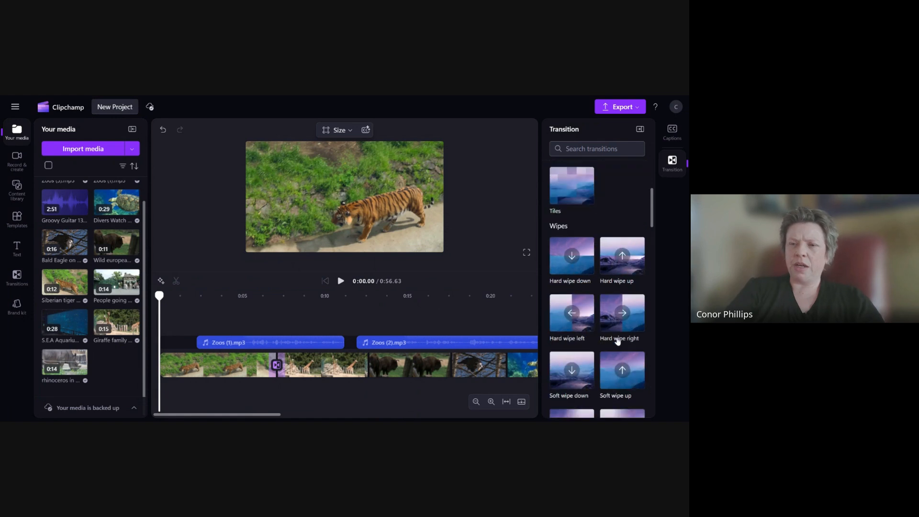
click(618, 340)
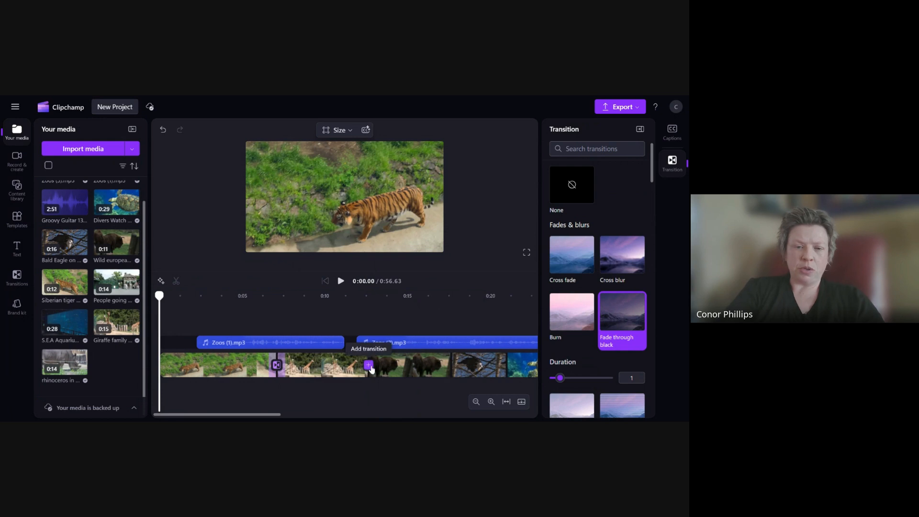
- Add Fade through black transitions between each of the remaining neighbouring clips along the timeline
click(370, 366)
drag(278, 415, 343, 418)
click(266, 366)
click(383, 371)
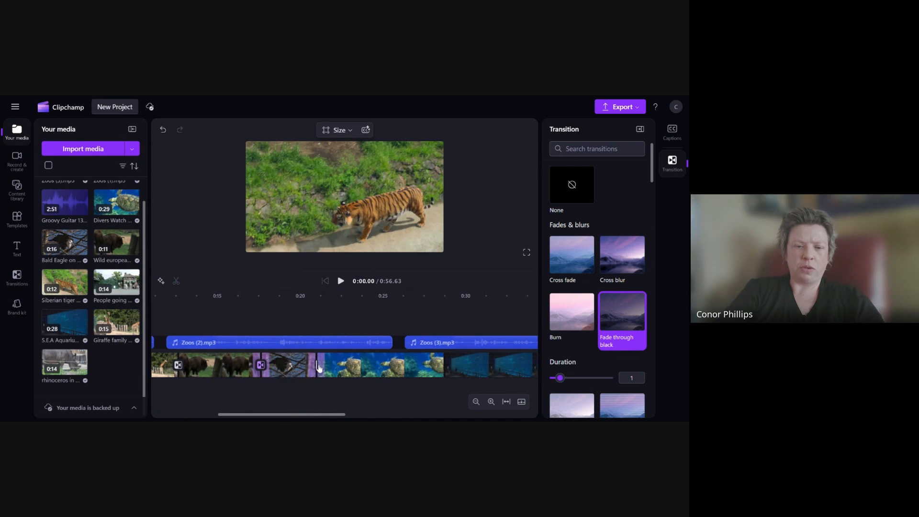
click(444, 366)
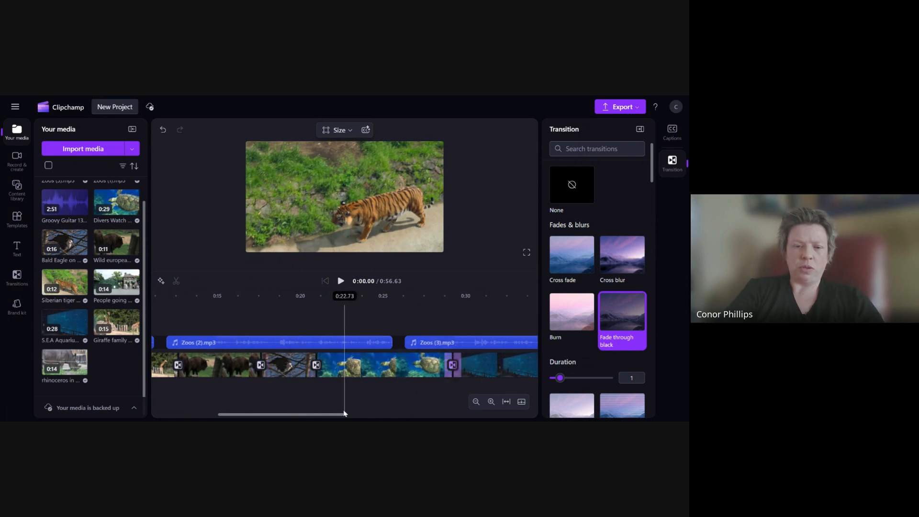
drag(353, 415, 445, 416)
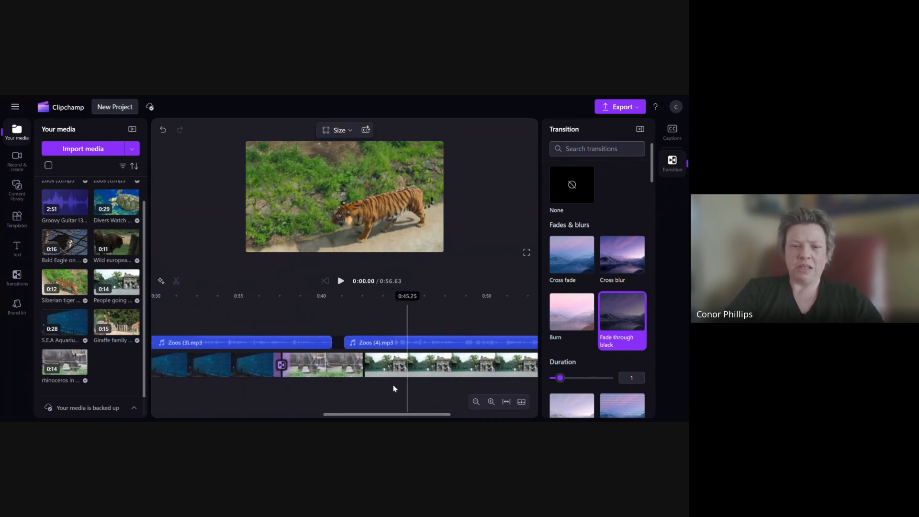
click(364, 366)
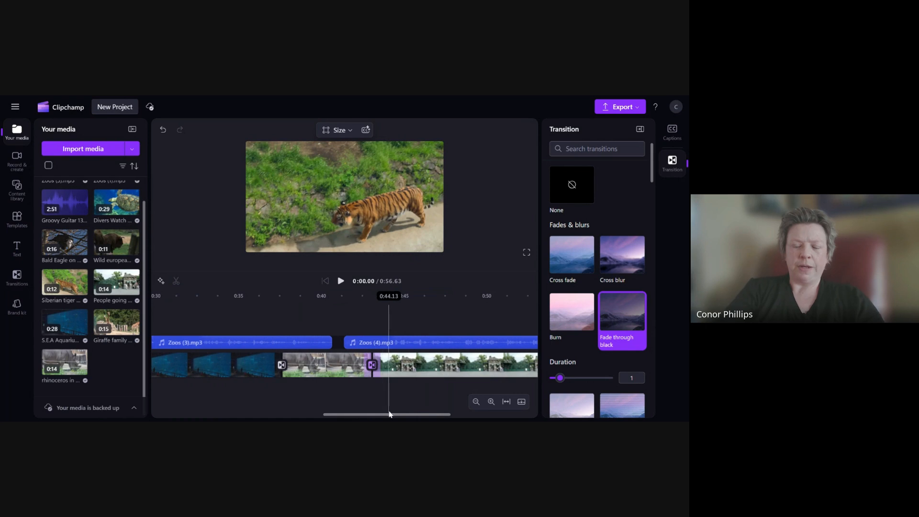
- Review the whole timeline with its transitions and select the aquarium clip
drag(388, 416, 220, 415)
scroll(225, 391, down, 3)
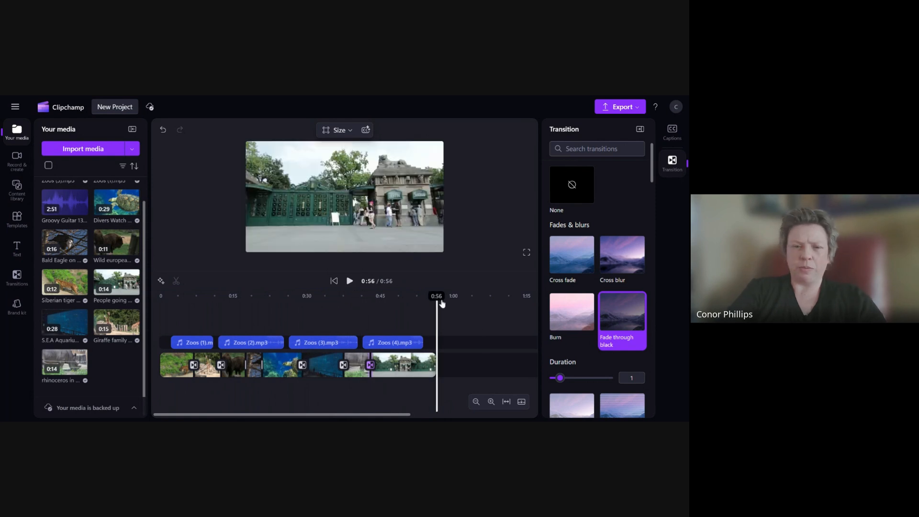
drag(437, 296, 283, 296)
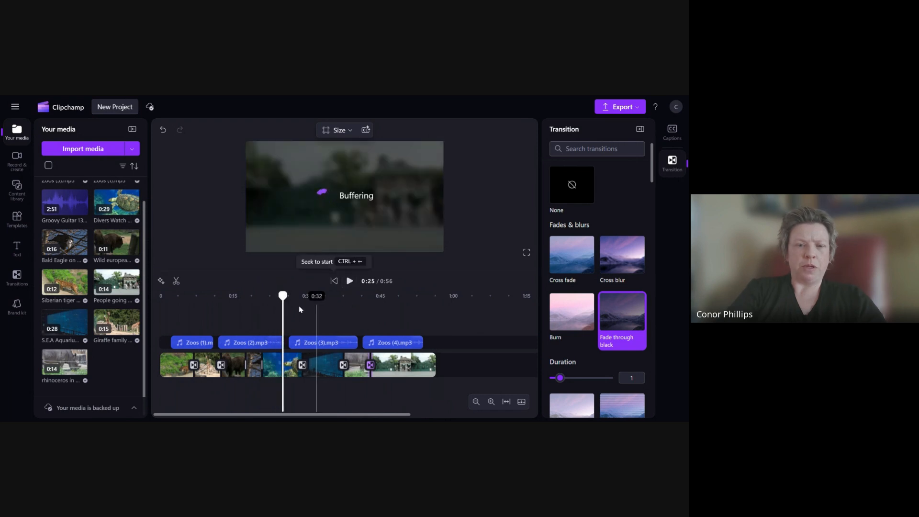
click(320, 367)
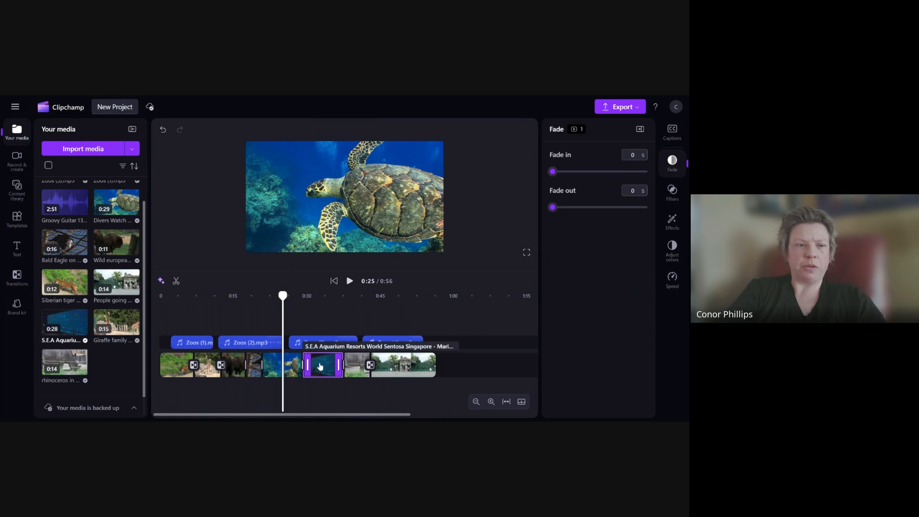
scroll(129, 327, up, 3)
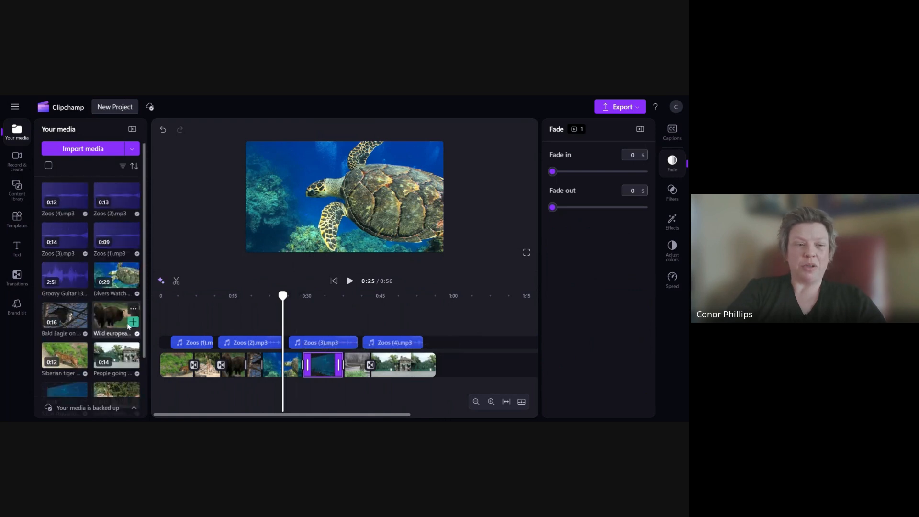
- Delete the trimmed aquarium clip and place the full S.E.A Aquarium clip back into its gap on the timeline
scroll(129, 327, down, 3)
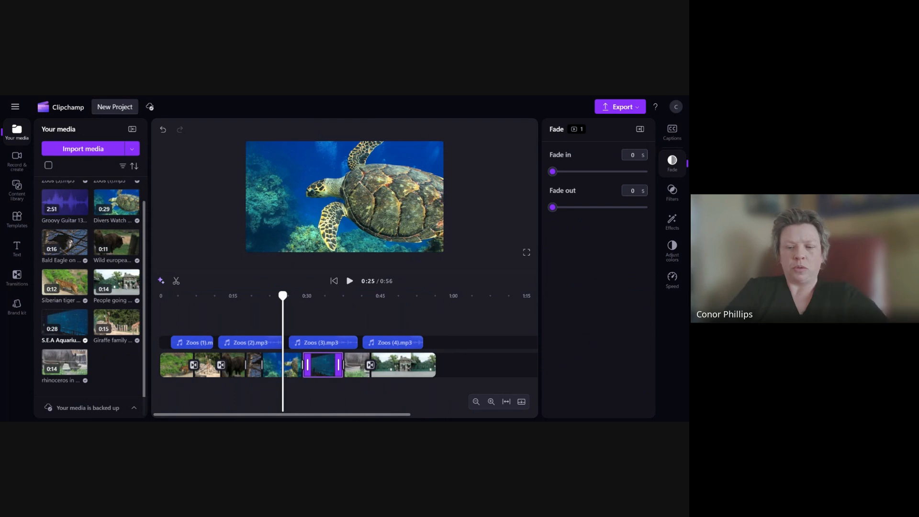
key(Delete)
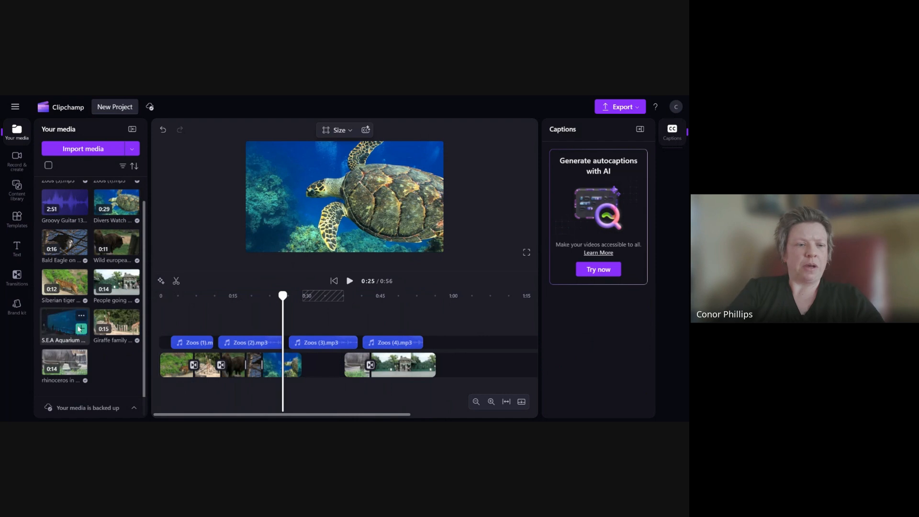
drag(80, 328, 344, 368)
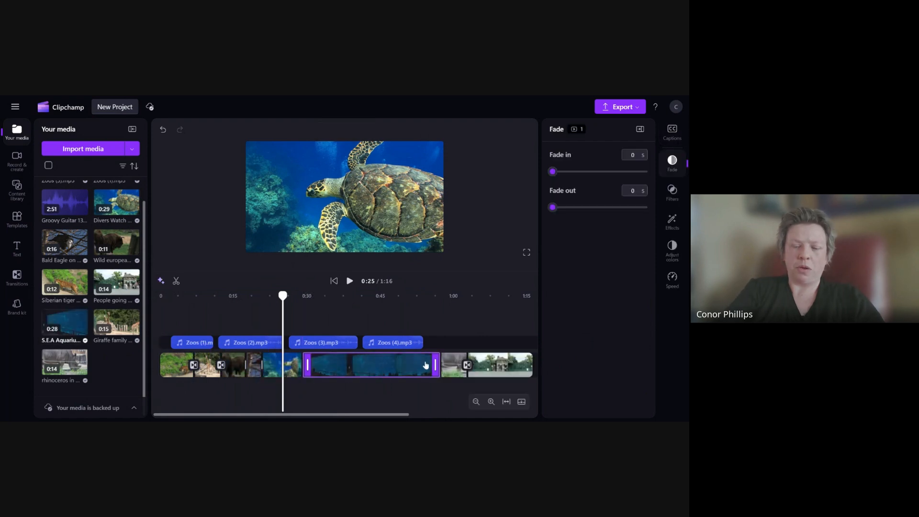
- Set the aquarium clip's speed to 2 and close the gap left behind it
click(672, 278)
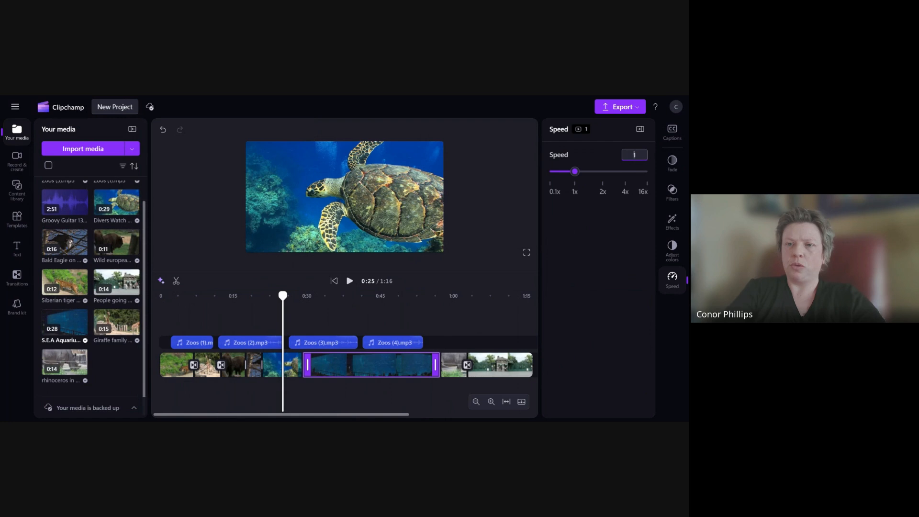
drag(635, 156, 625, 155)
key(Return)
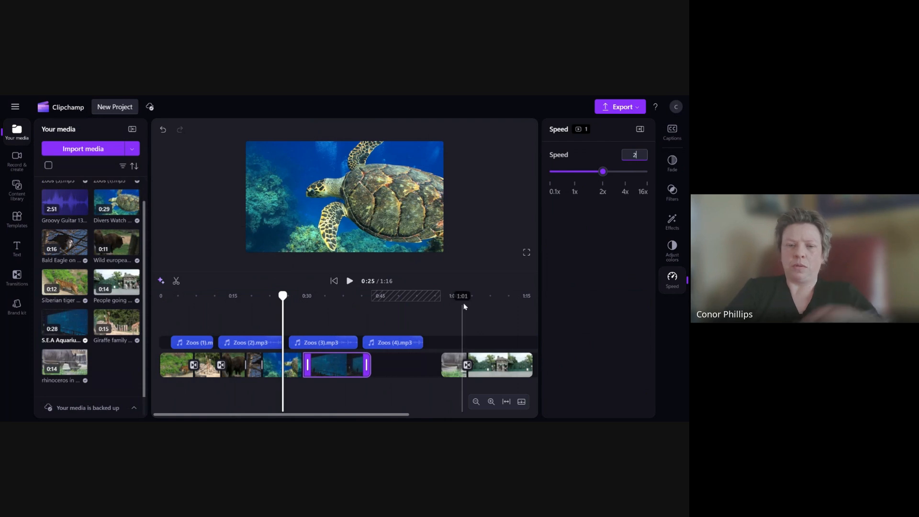
click(408, 366)
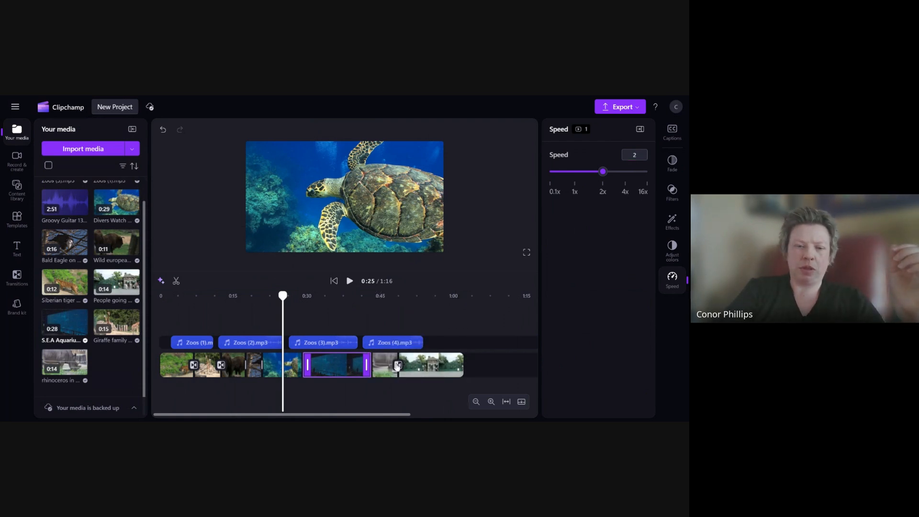
- Replace the Zoos (3).mp3 narration clip on the timeline with a fresh copy from the media library
click(321, 348)
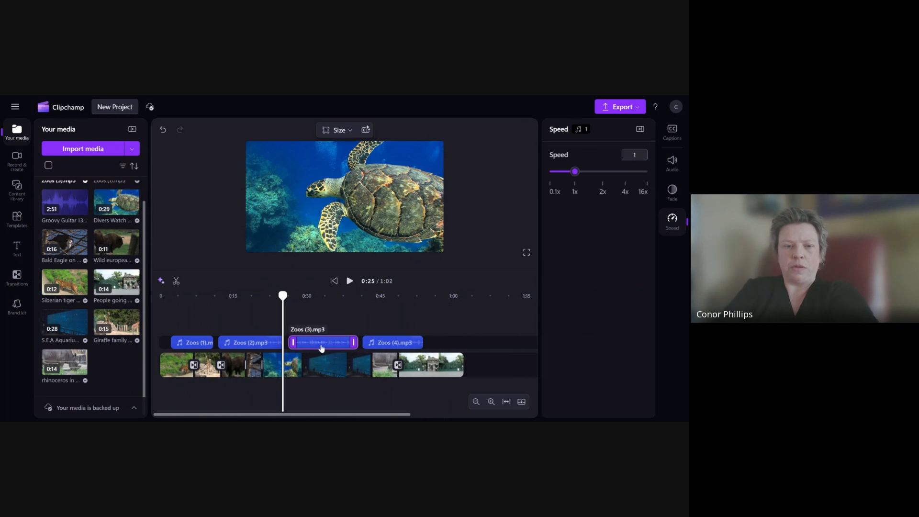
key(Delete)
scroll(81, 220, up, 2)
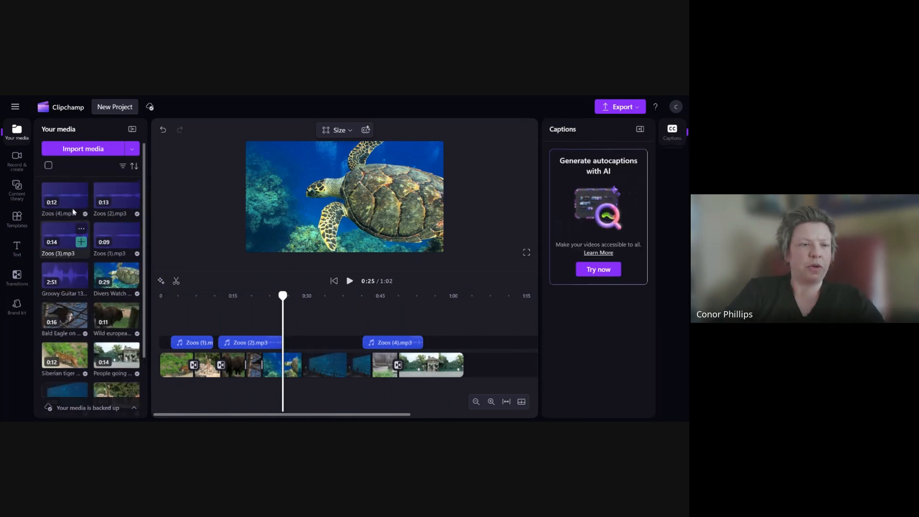
drag(63, 240, 318, 340)
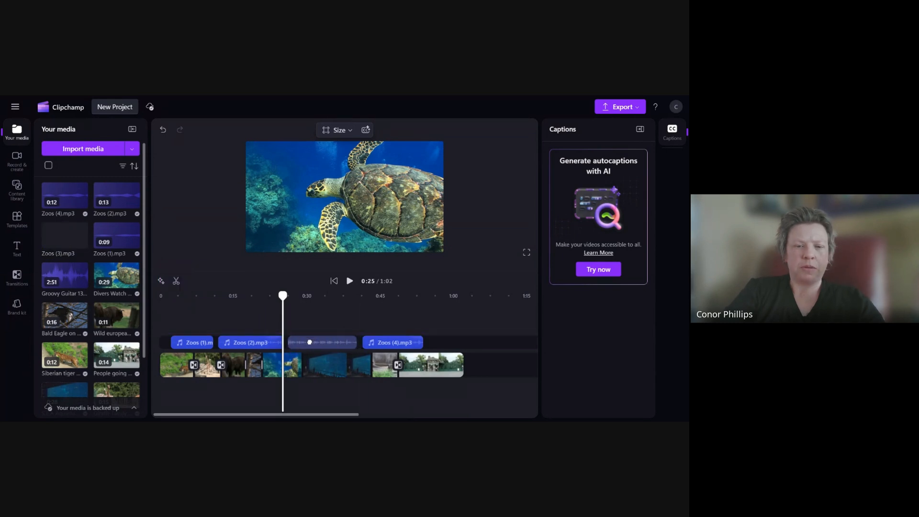
click(312, 342)
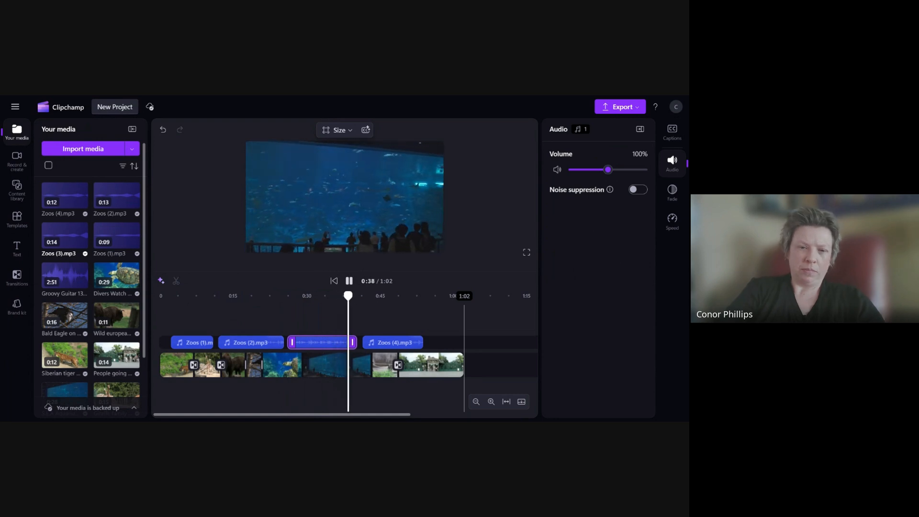
- Add a transition next to the aquarium clip
click(370, 366)
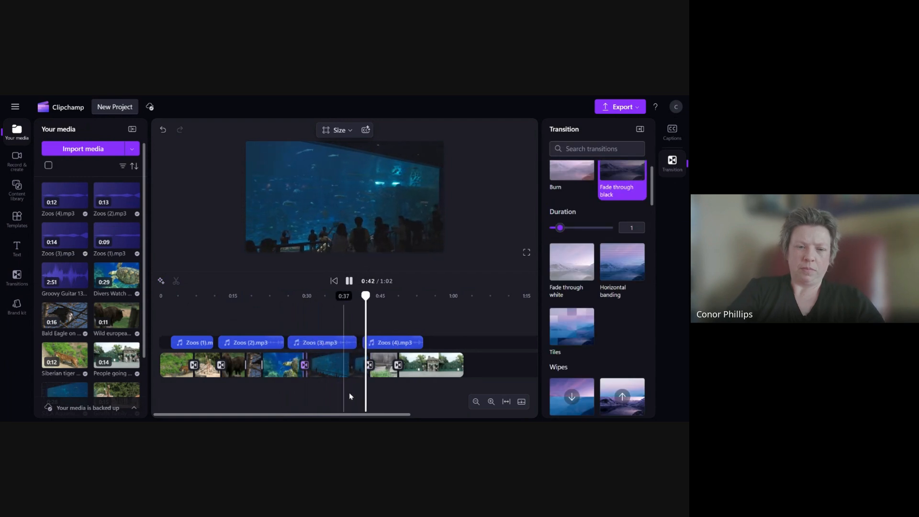
- Place Zoos (4).mp3 from the media library onto the narration track above the rhinoceros clip
click(387, 343)
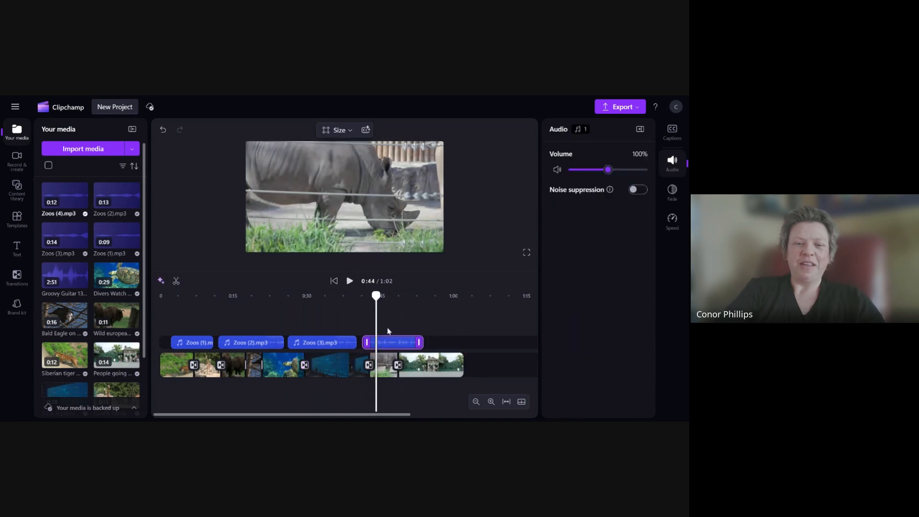
click(489, 210)
drag(65, 190, 381, 346)
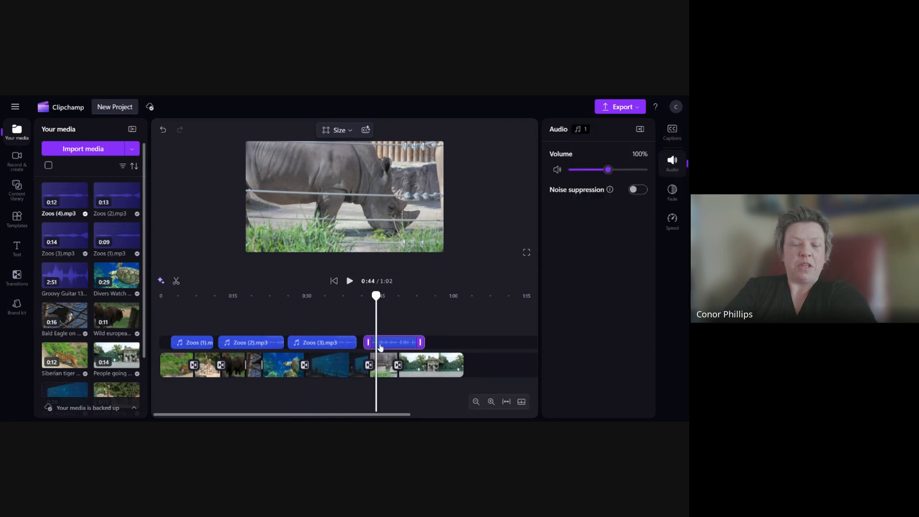
- Replace the Zoos (1).mp3 narration clip with a fresh copy from the media library
click(191, 343)
key(Delete)
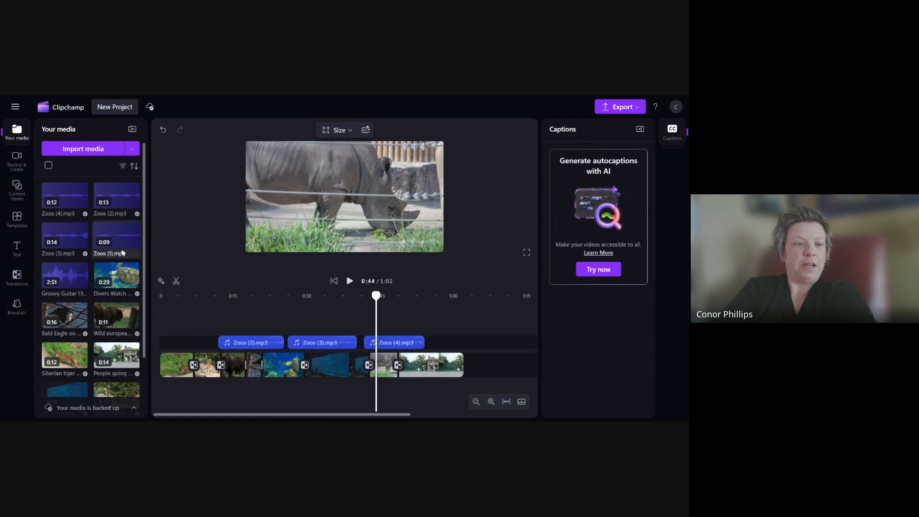
drag(127, 257, 191, 343)
- Replace the Zoos (2).mp3 narration clip with a fresh copy from the media library
click(249, 343)
key(Delete)
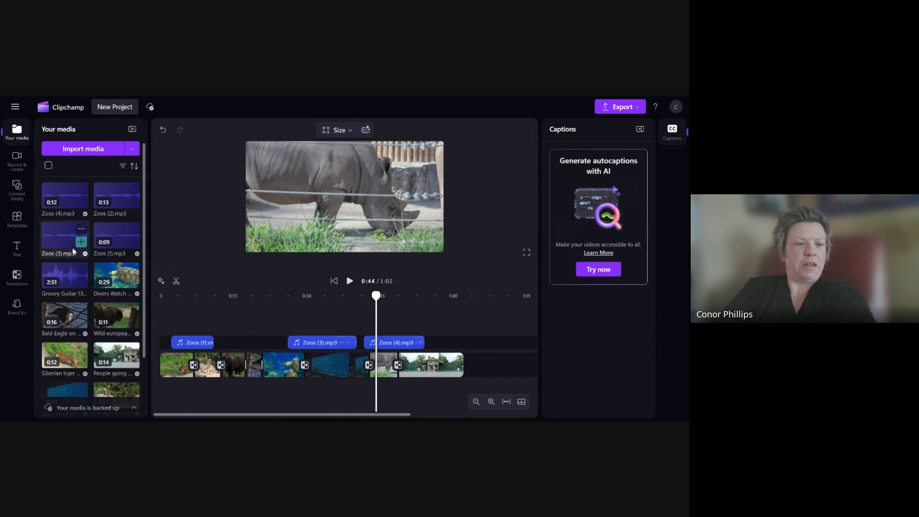
drag(115, 199, 242, 338)
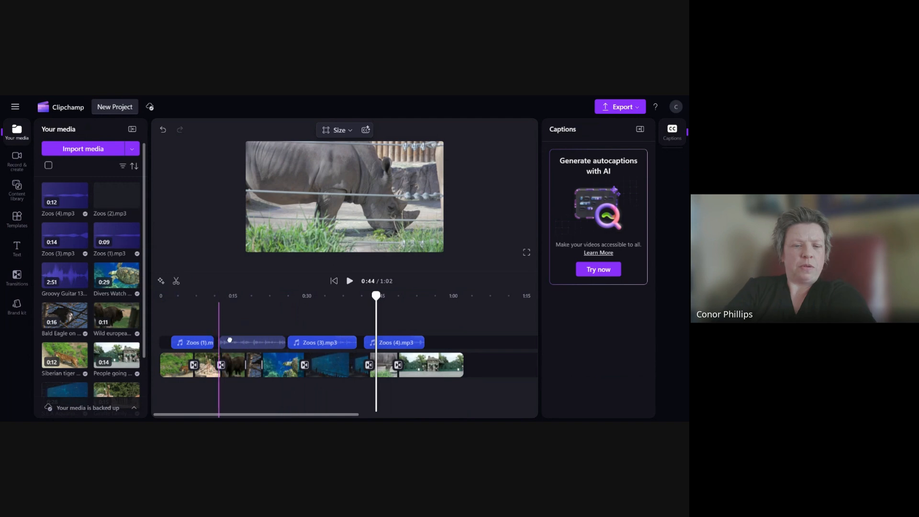
click(247, 341)
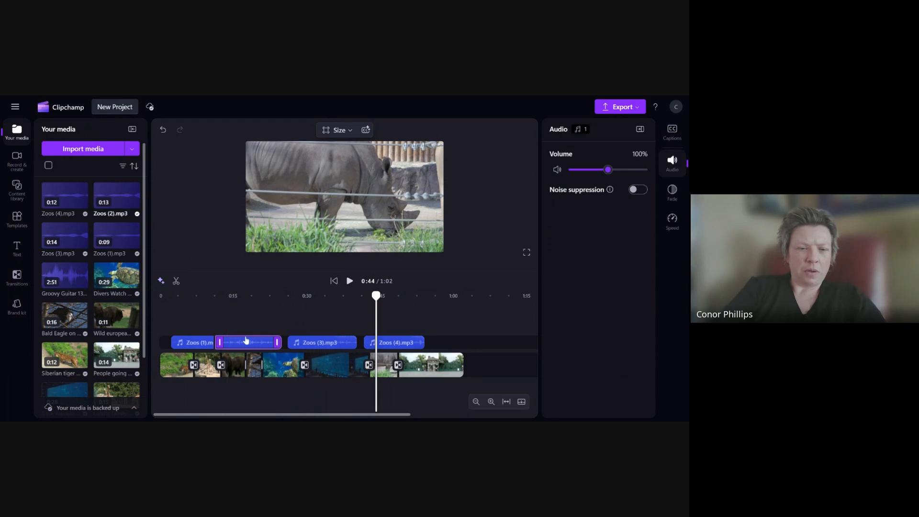
- Shift Zoos (4).mp3 slightly later and play back from about 0:43 to check its timing
drag(406, 344, 413, 344)
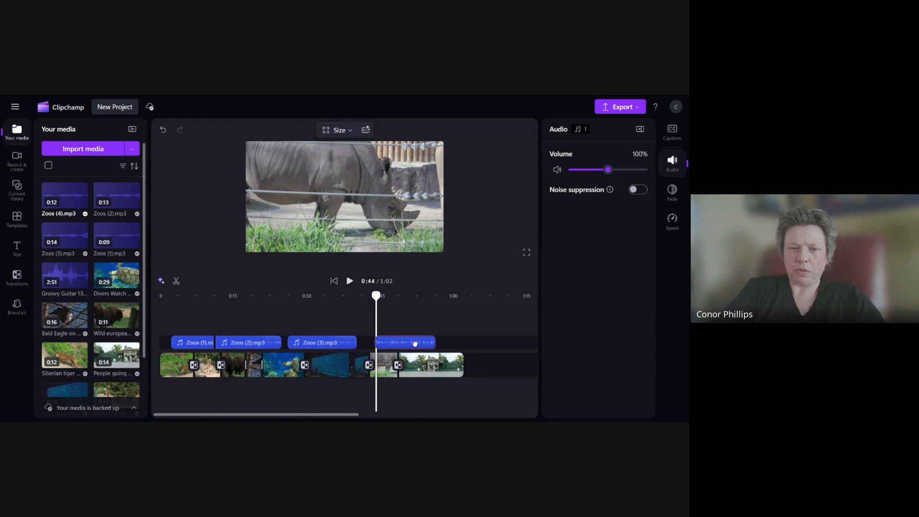
drag(413, 344, 413, 344)
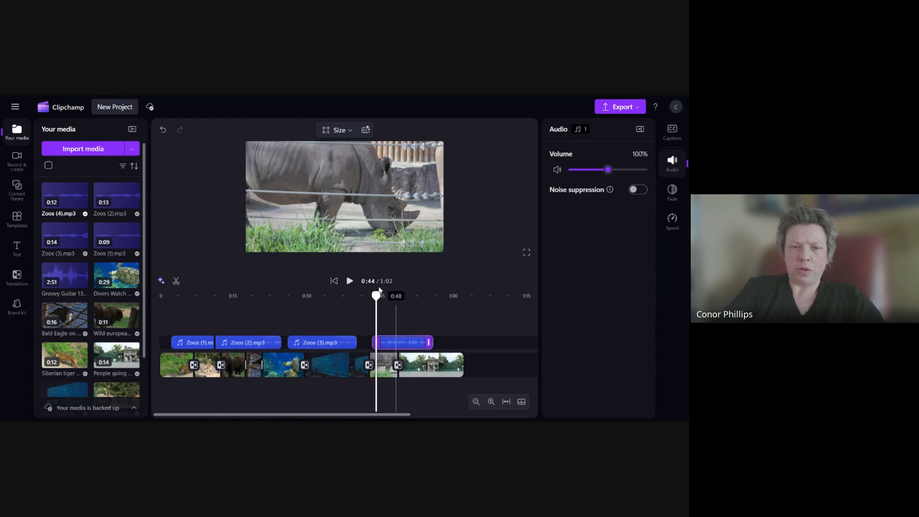
drag(376, 296, 368, 296)
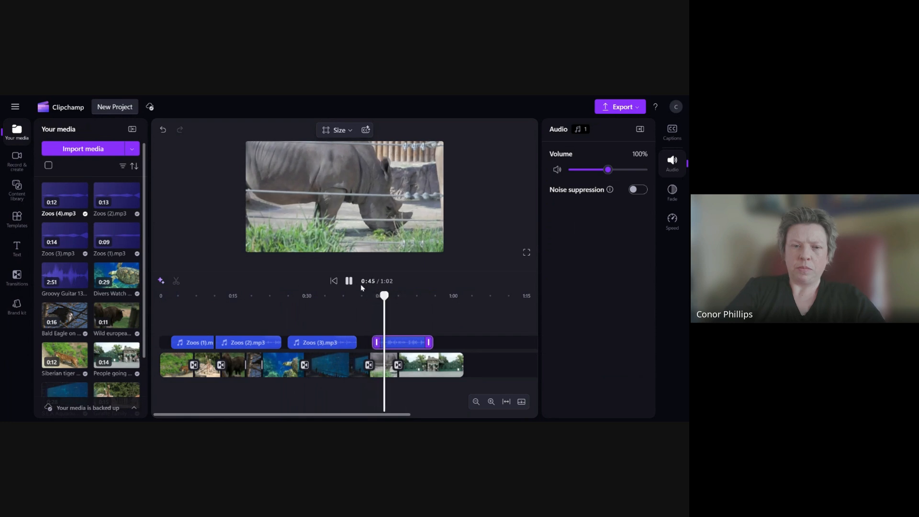
click(348, 282)
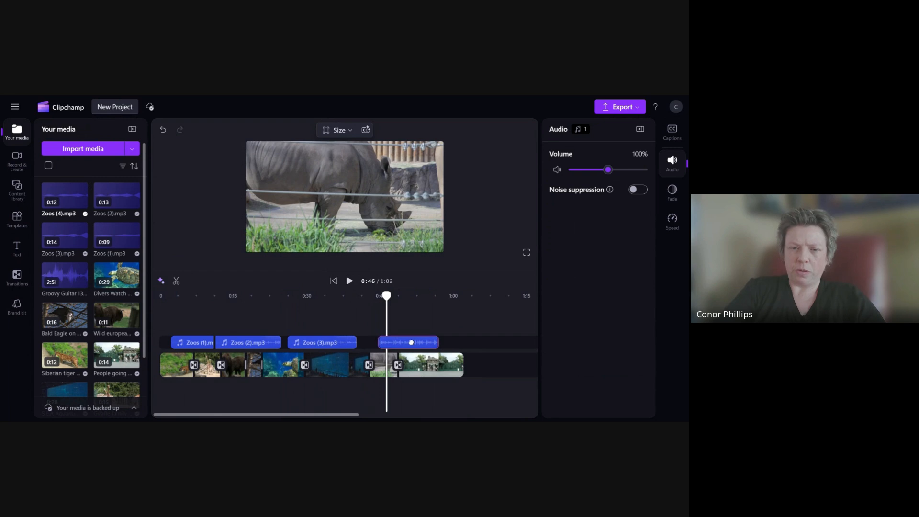
- Shift Zoos (3).mp3 and Zoos (2).mp3 slightly later and play back from about 0:23
drag(340, 343, 355, 342)
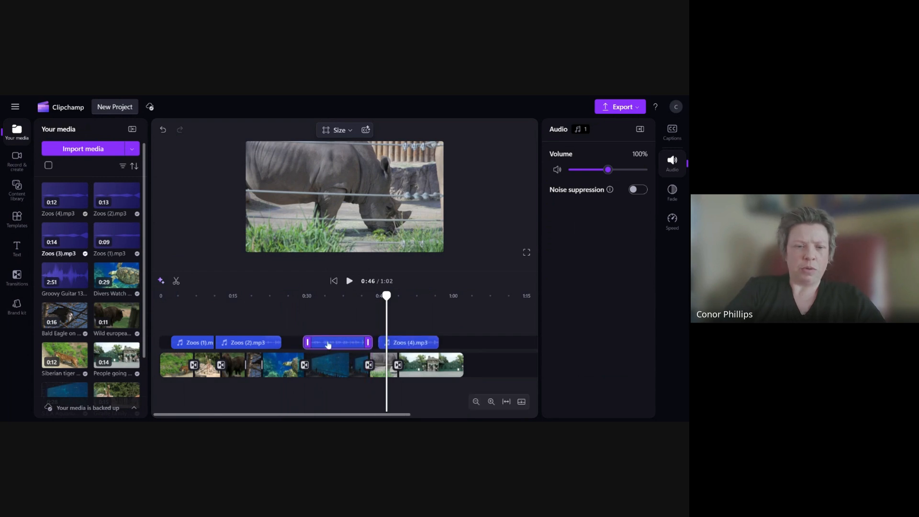
drag(240, 344, 244, 344)
drag(352, 299, 201, 297)
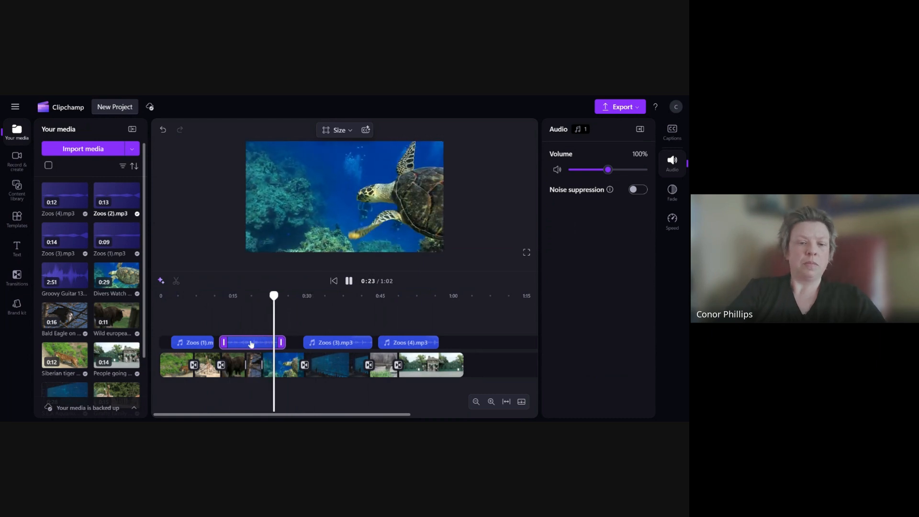
click(347, 282)
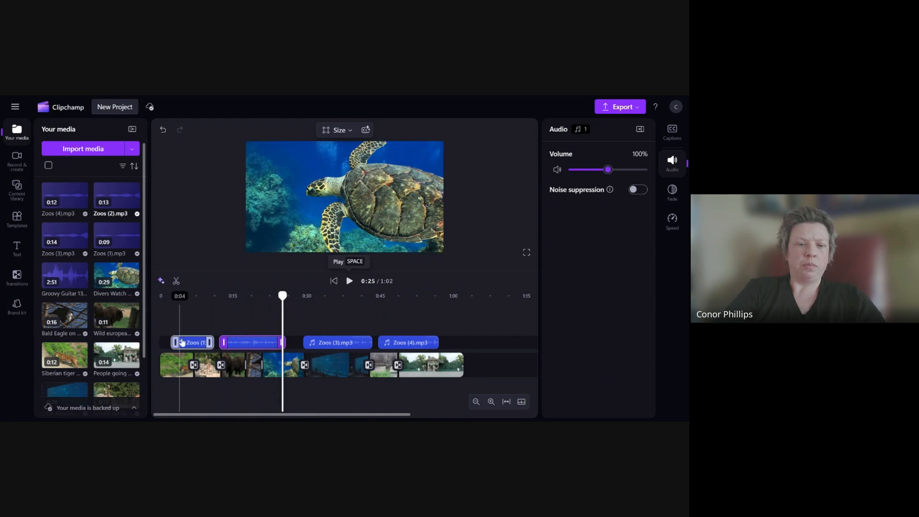
- Nudge Zoos (2).mp3 and Zoos (1).mp3 slightly later and play the video from the start
drag(250, 343, 254, 343)
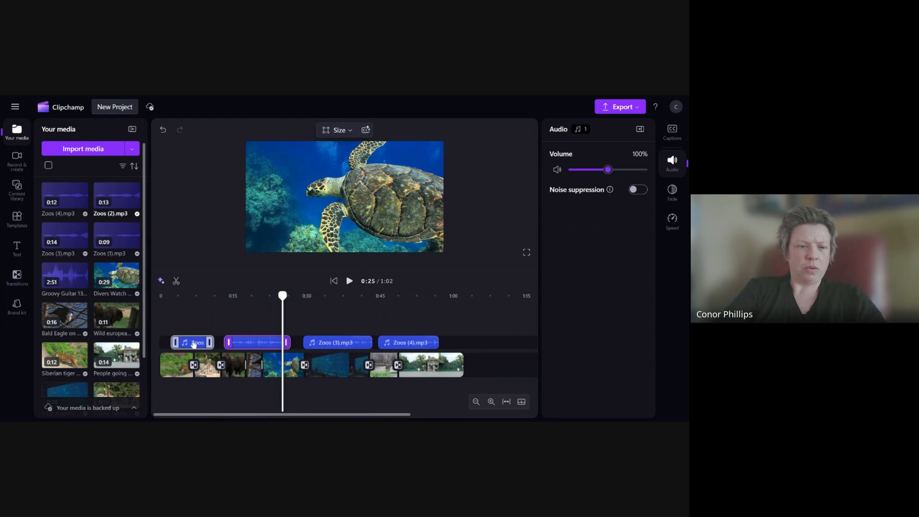
drag(194, 344, 197, 342)
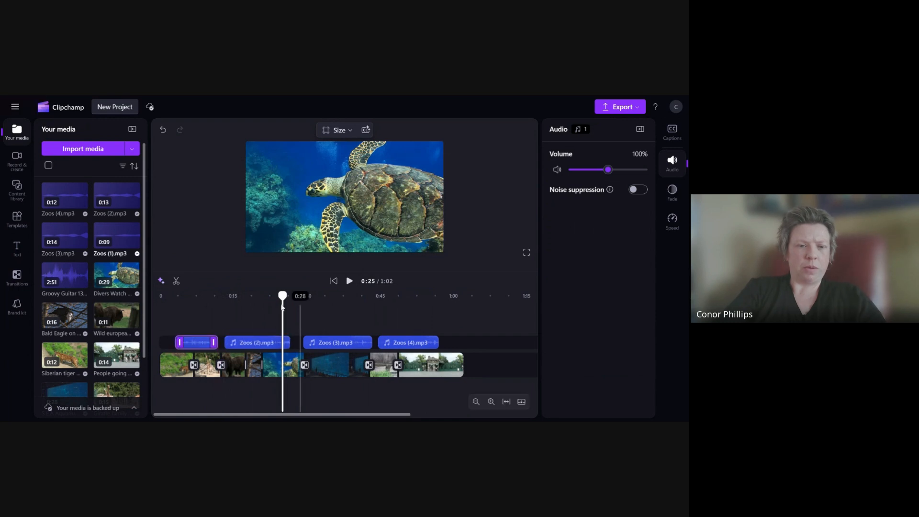
drag(284, 296, 160, 296)
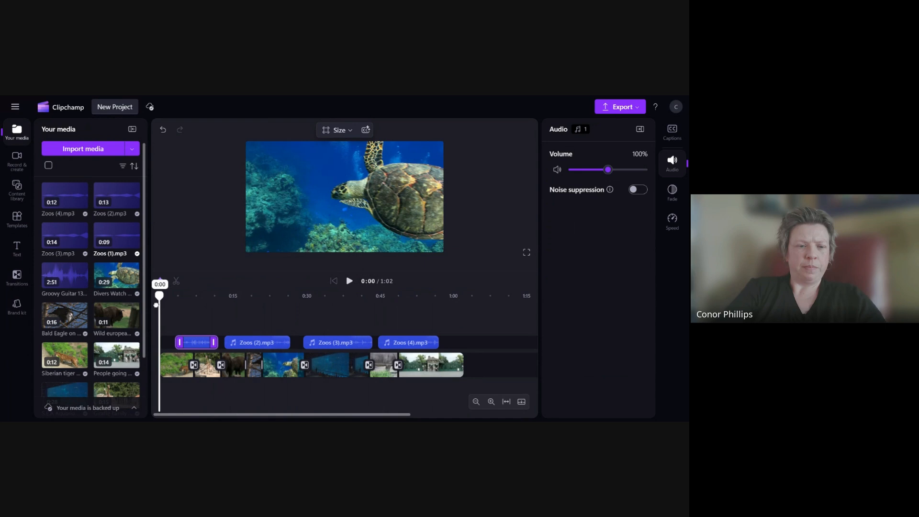
click(350, 281)
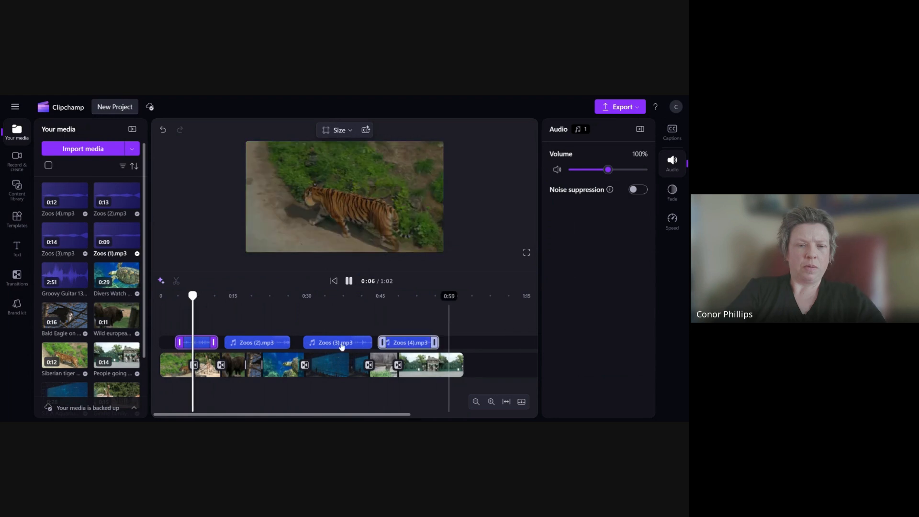
- Move Zoos (2).mp3 and Zoos (1).mp3 further right and preview the section around 0:20
click(268, 343)
drag(264, 343, 269, 342)
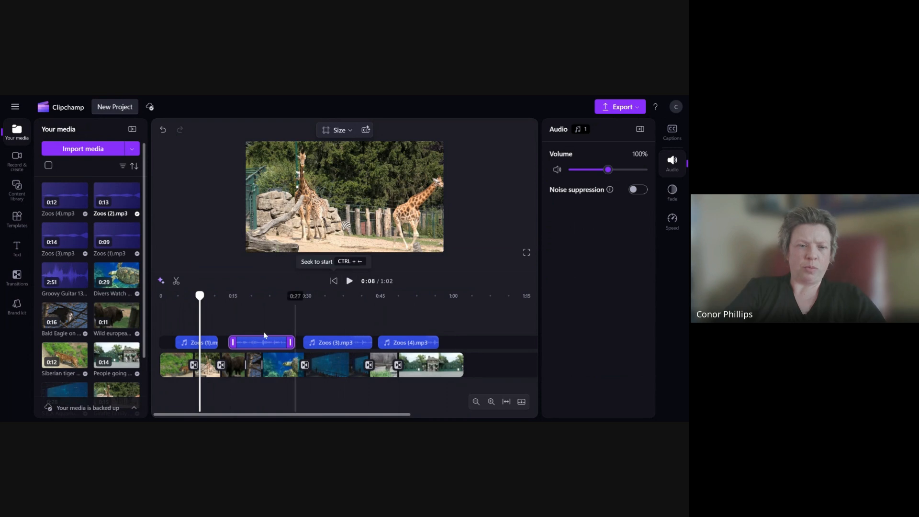
drag(208, 345, 263, 342)
click(265, 343)
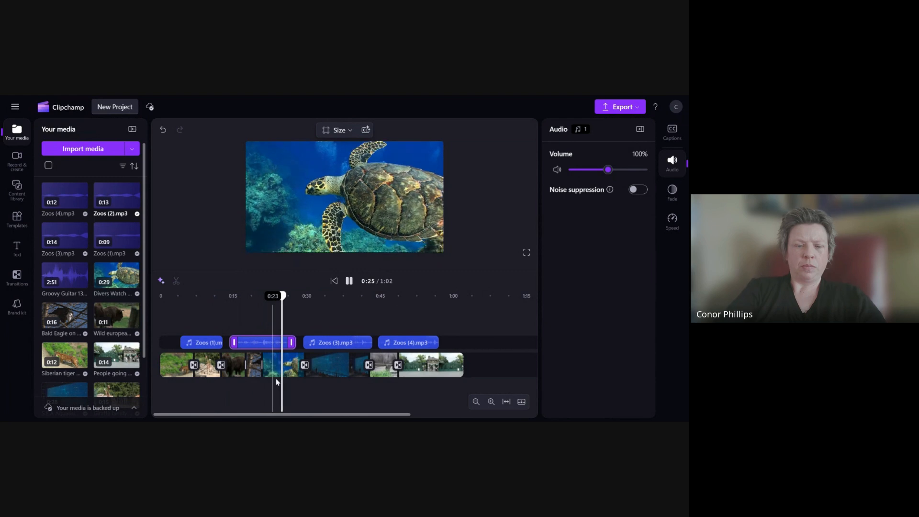
drag(285, 297, 241, 301)
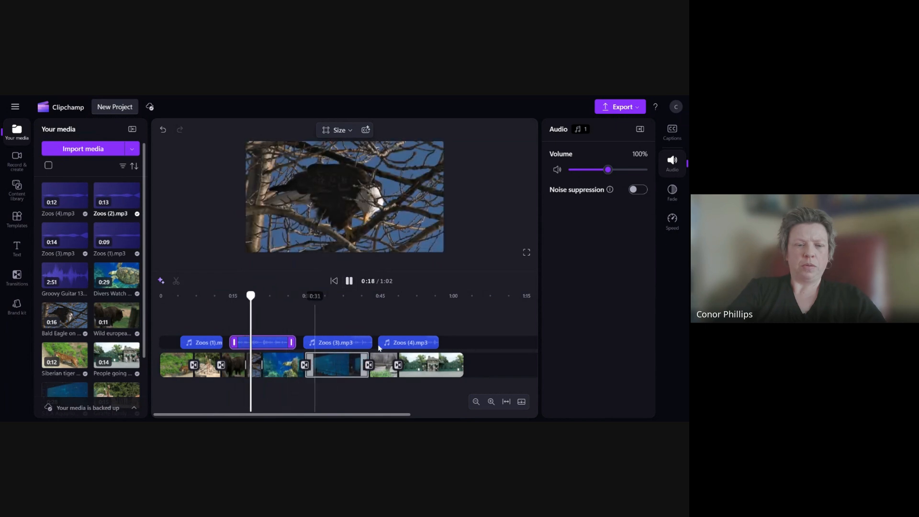
click(349, 281)
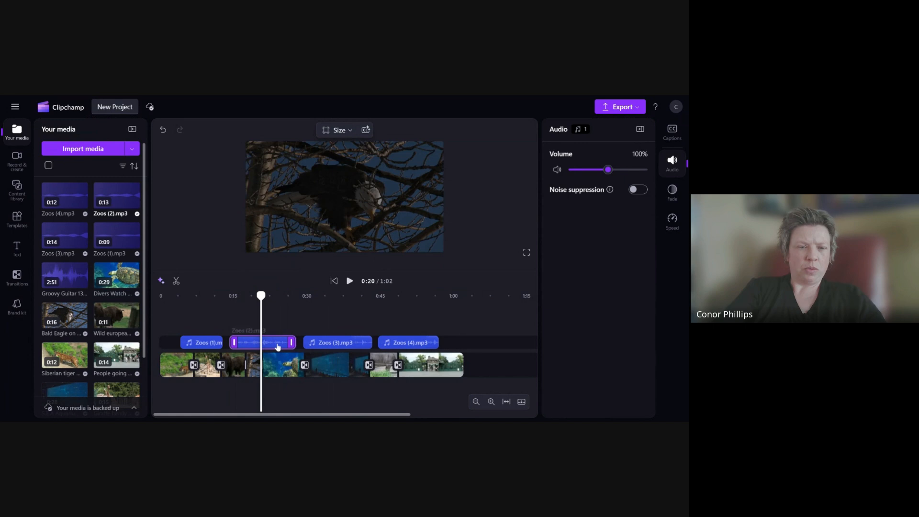
- Shift Zoos (1).mp3 and Zoos (2).mp3 slightly earlier and play back from about 0:15
drag(195, 343, 189, 341)
drag(252, 344, 247, 341)
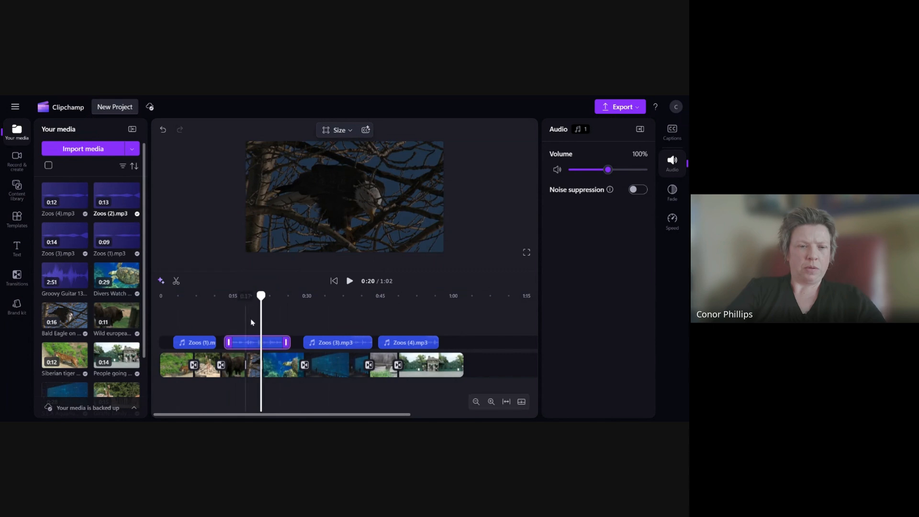
drag(258, 297, 243, 305)
click(350, 282)
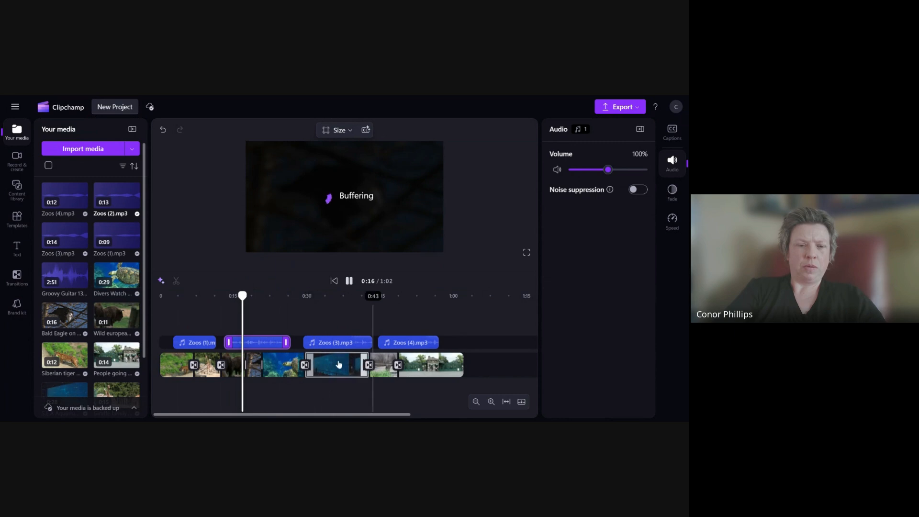
drag(243, 296, 238, 298)
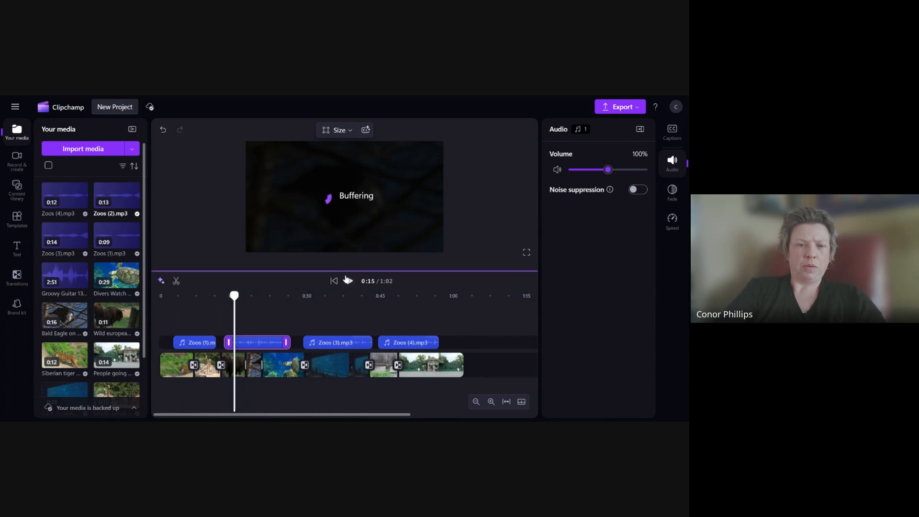
- Lengthen the turtle clip slightly and play back from about 0:20
click(348, 281)
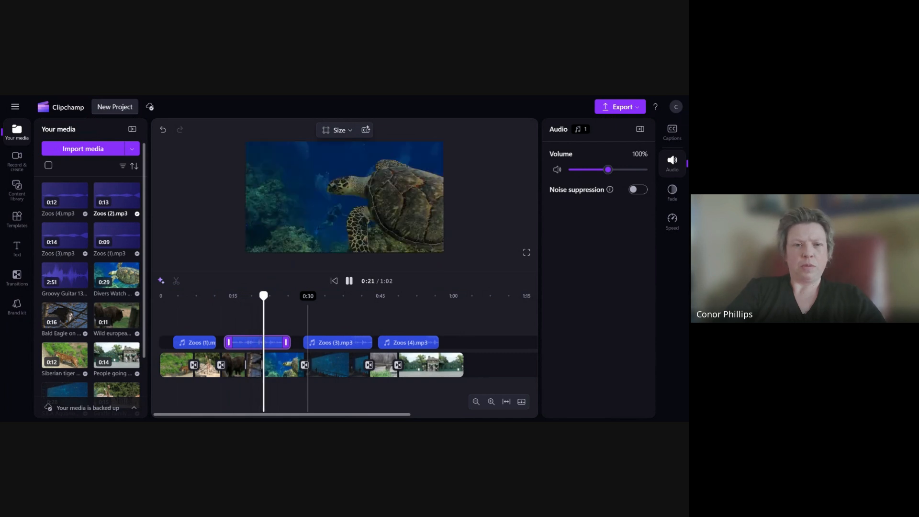
key(space)
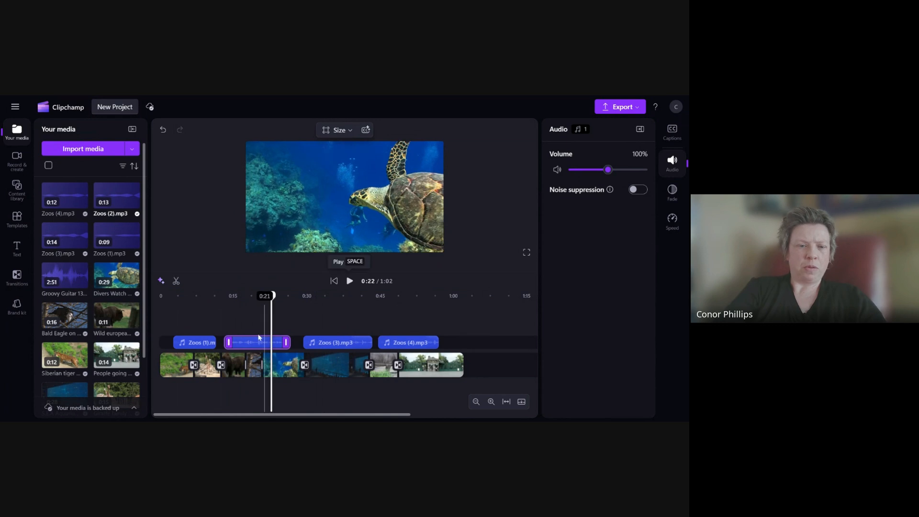
drag(260, 361, 266, 363)
drag(270, 297, 258, 296)
key(space)
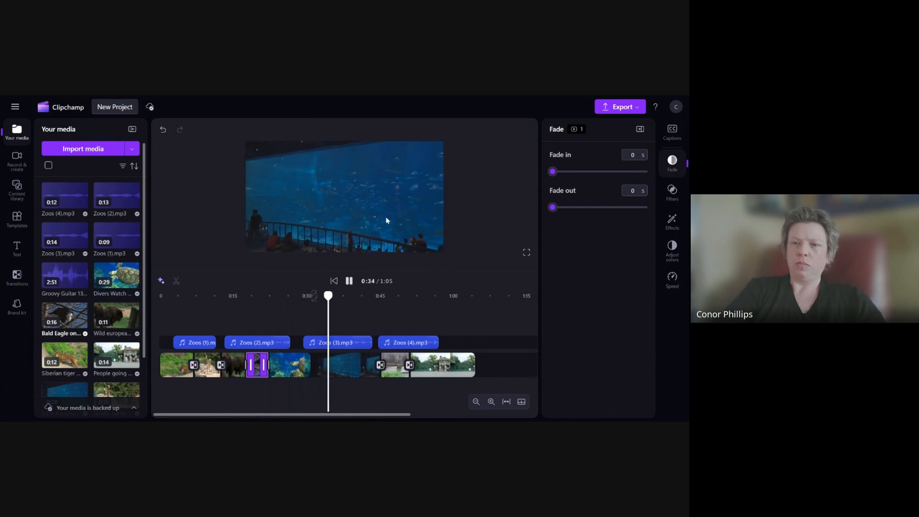
- Trim the aquarium clip slightly shorter
click(352, 362)
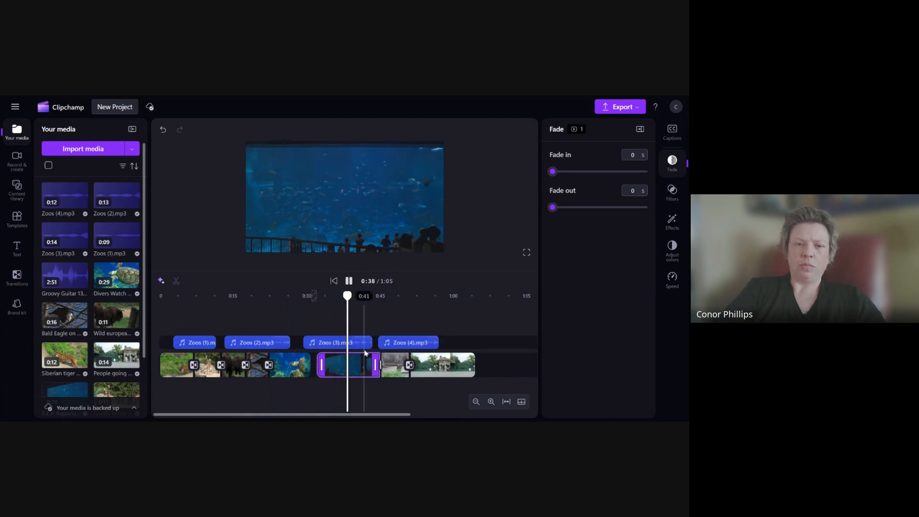
click(348, 281)
drag(335, 368, 330, 368)
click(391, 368)
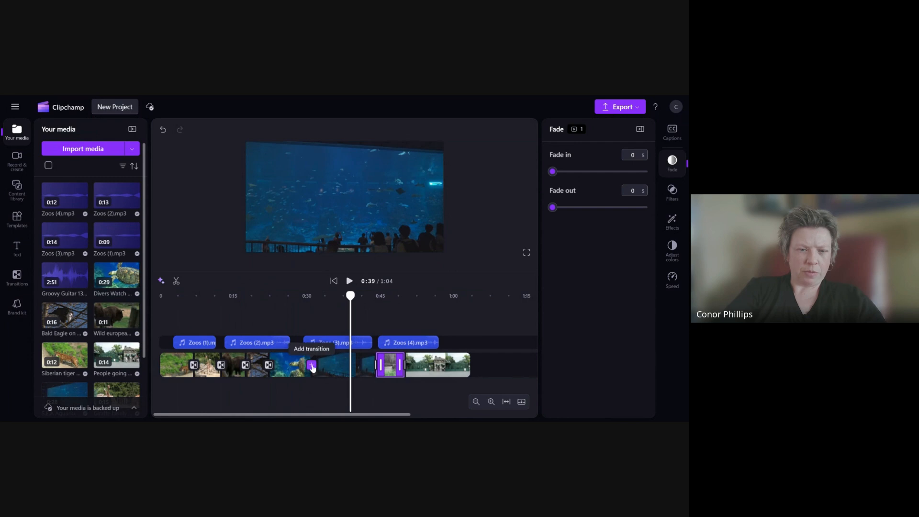
- Add a Fade through black transition between the turtle and aquarium clips and return to the start
click(311, 365)
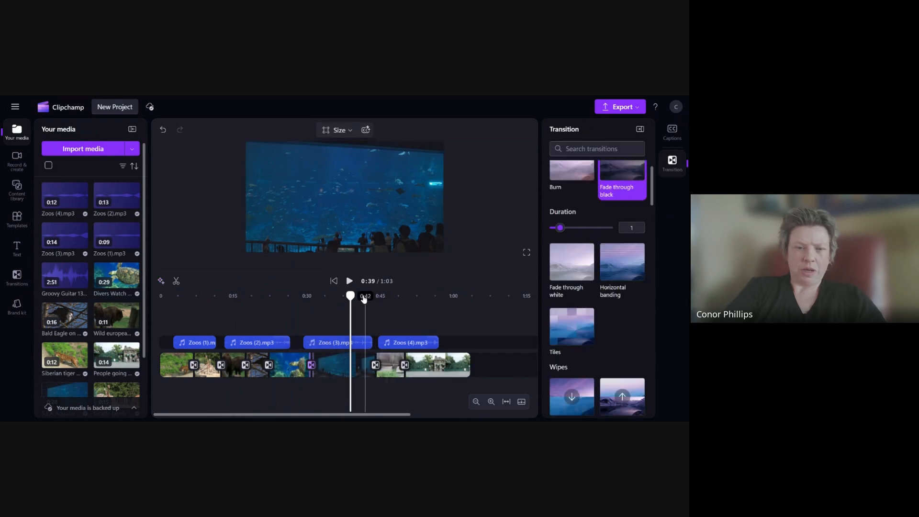
drag(366, 298, 160, 298)
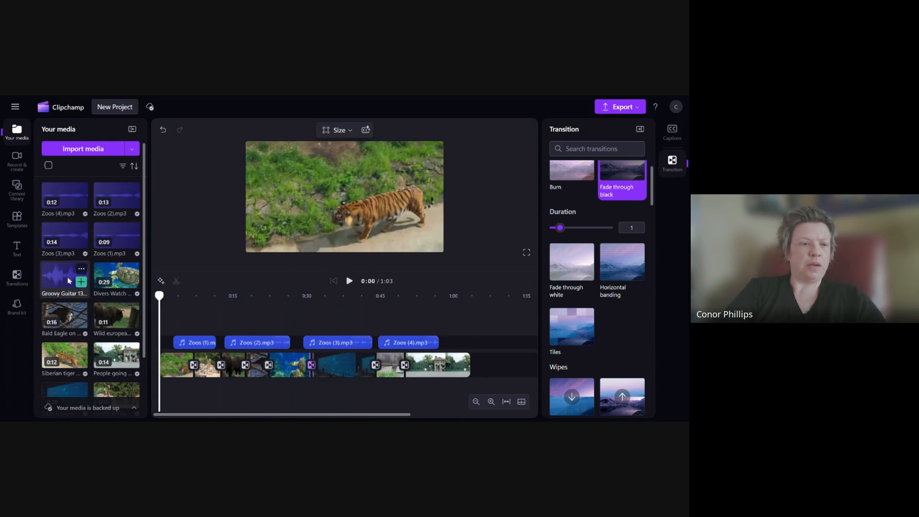
- Add the Groovy Guitar 134 bpm track as background music and trim its end to the video's end at 1:03
drag(56, 278, 192, 319)
drag(274, 328, 359, 331)
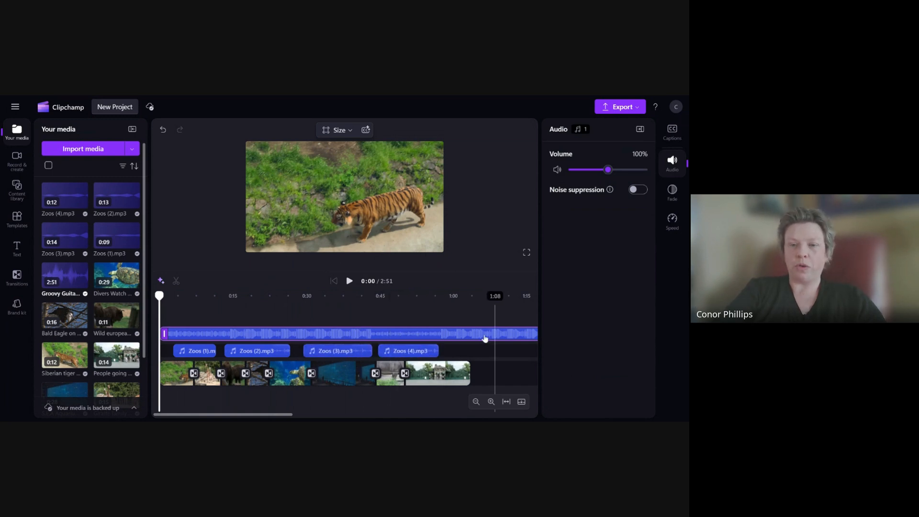
drag(290, 415, 472, 416)
drag(462, 334, 281, 332)
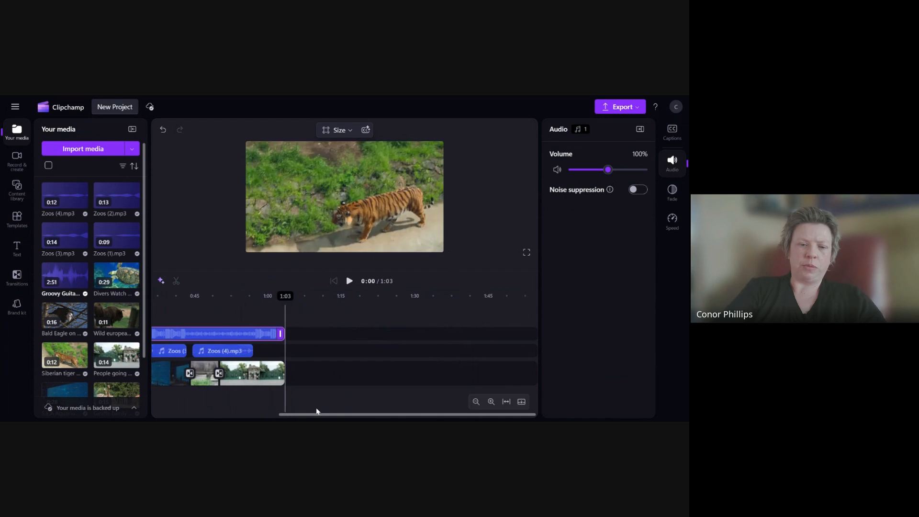
drag(310, 415, 140, 419)
- Lower the background music volume to 5%
click(181, 371)
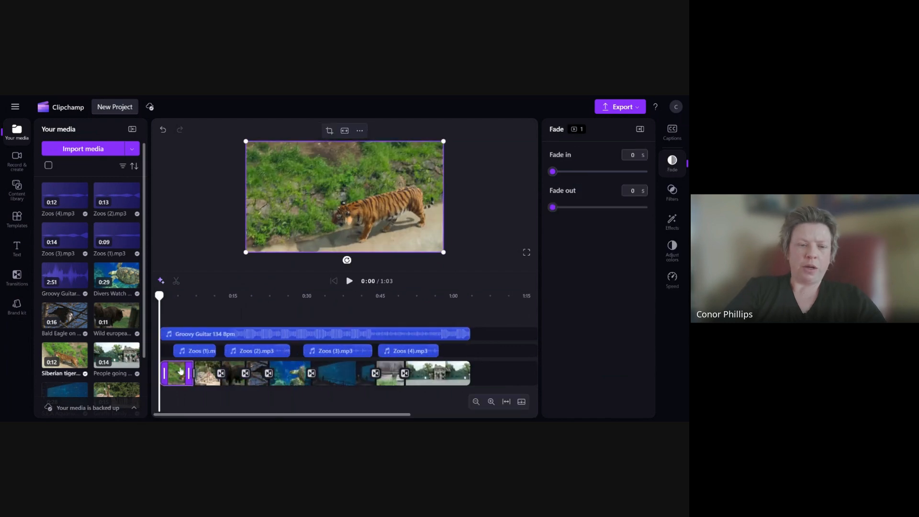
click(278, 335)
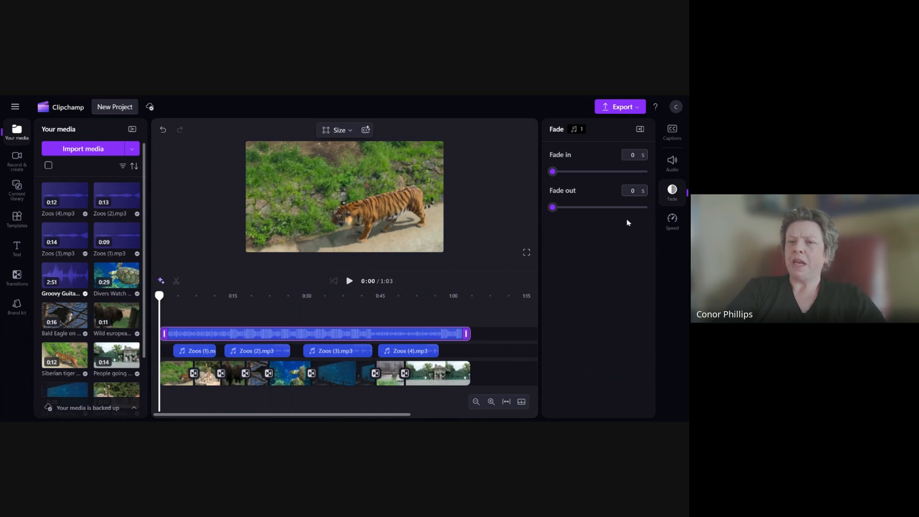
click(673, 168)
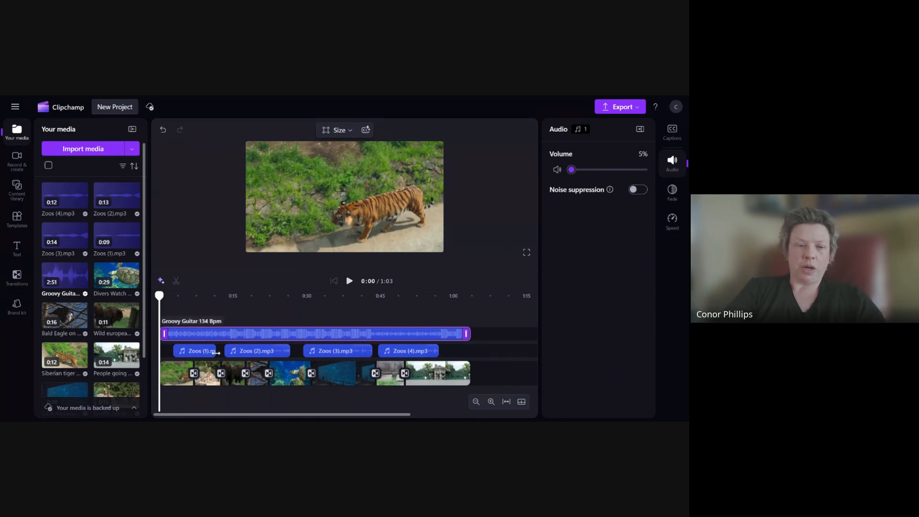
- Set the background music's fade in and fade out to 1 s each
click(181, 371)
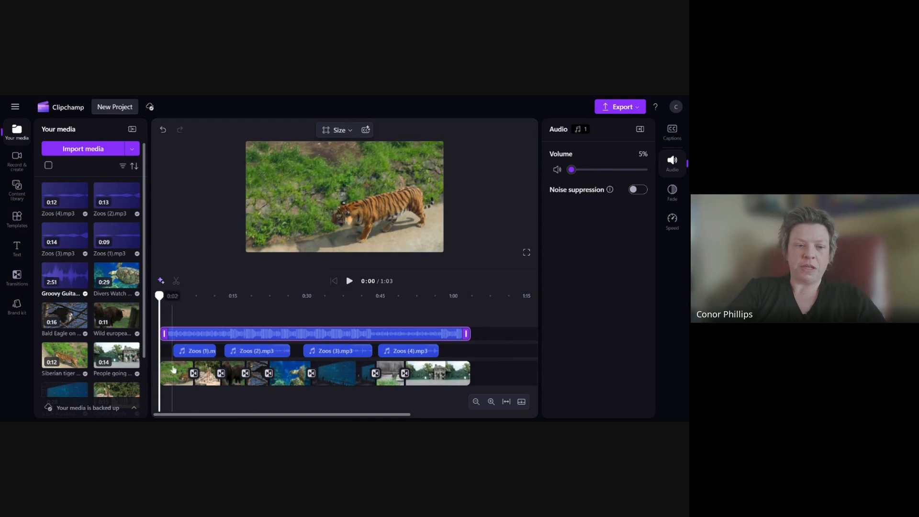
click(194, 338)
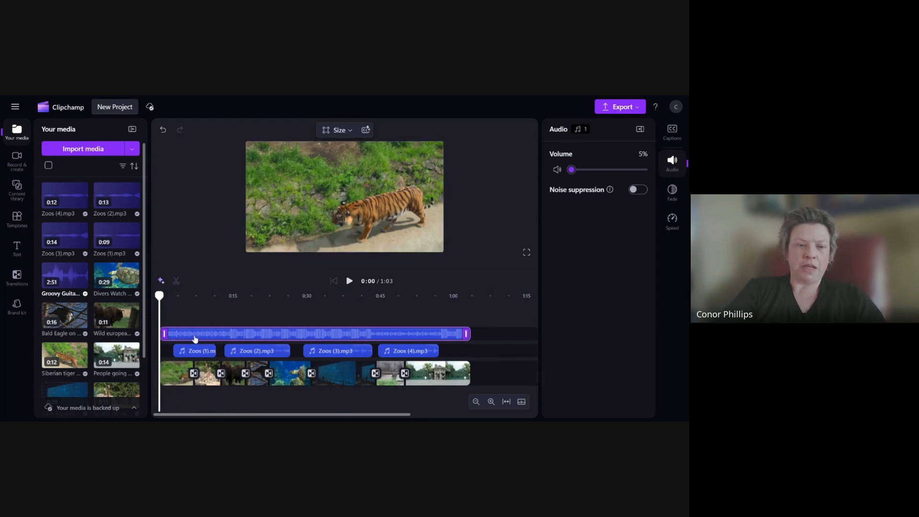
click(673, 194)
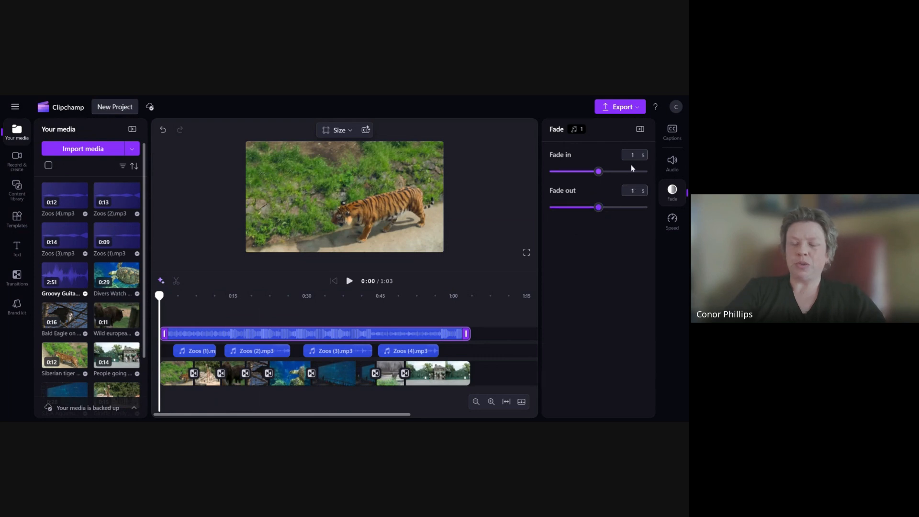
- Set the first video clip's fade in to 2 s
click(182, 377)
click(176, 376)
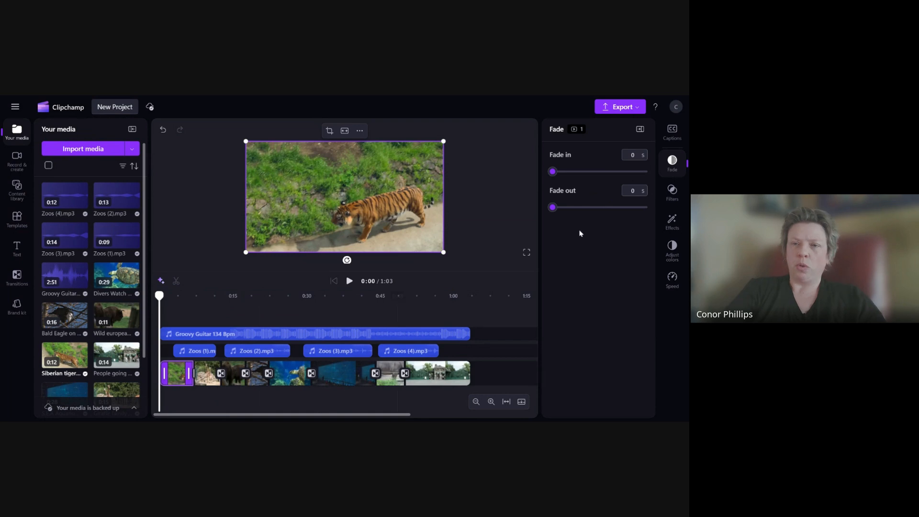
drag(601, 172, 611, 174)
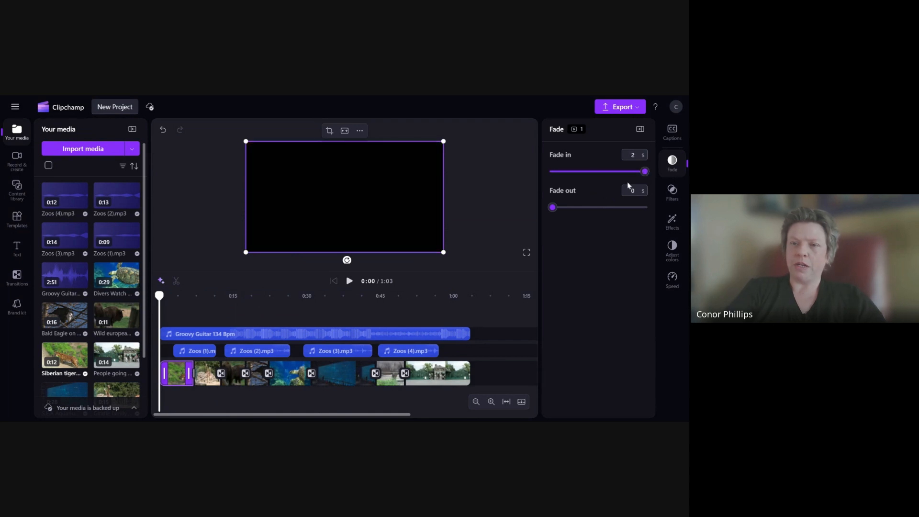
- Set the last video clip's fade out to 2 s and preview the ending from about 0:40
click(438, 379)
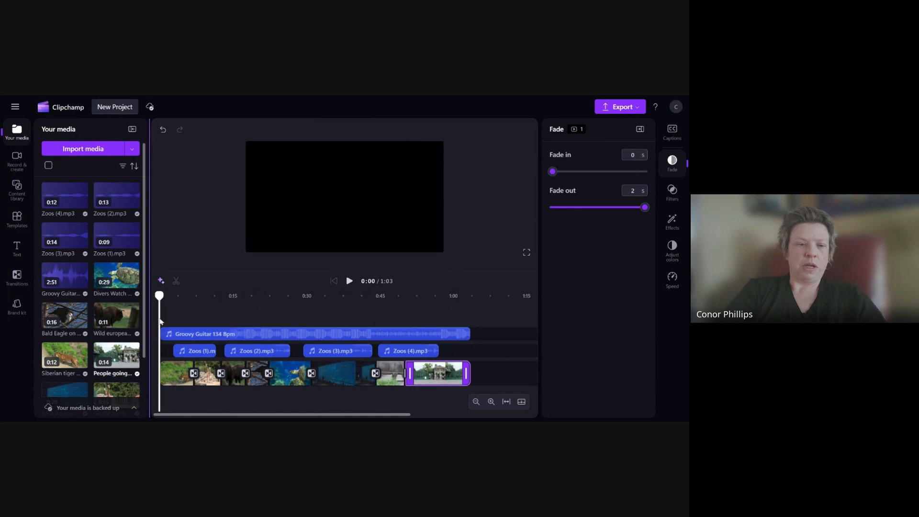
click(349, 281)
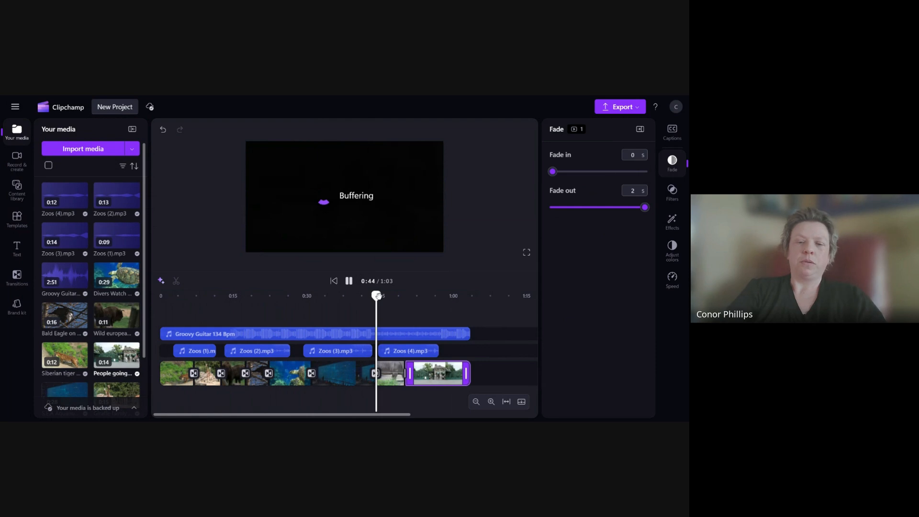
drag(376, 295, 348, 296)
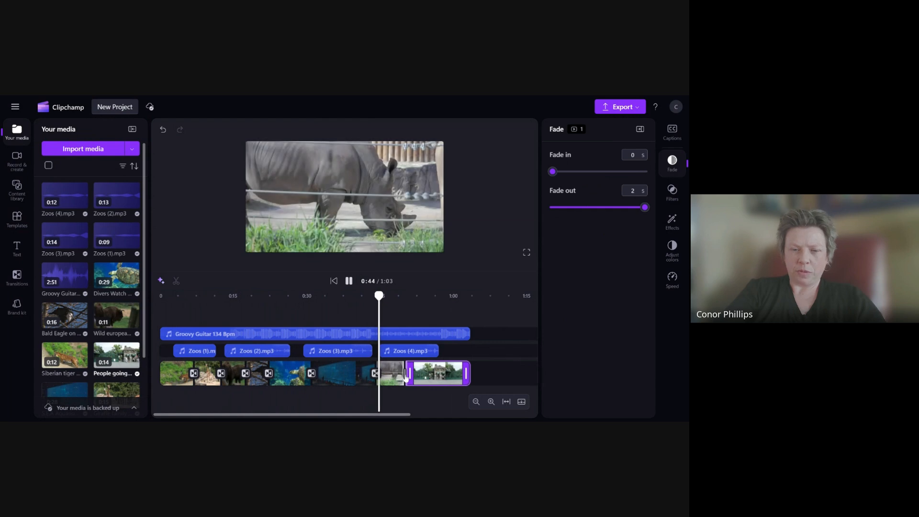
- Add a Fade through black transition between the rhino clip and the final clip and preview it
scroll(408, 379, up, 2)
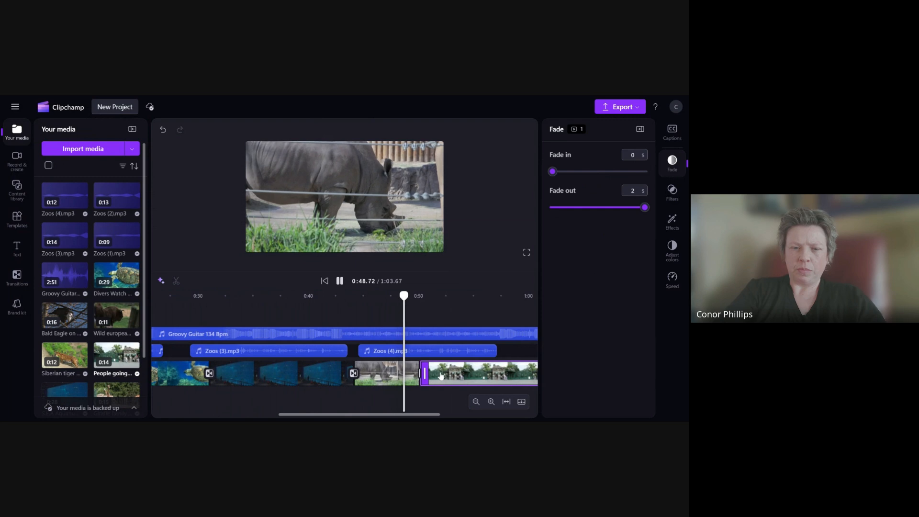
key(space)
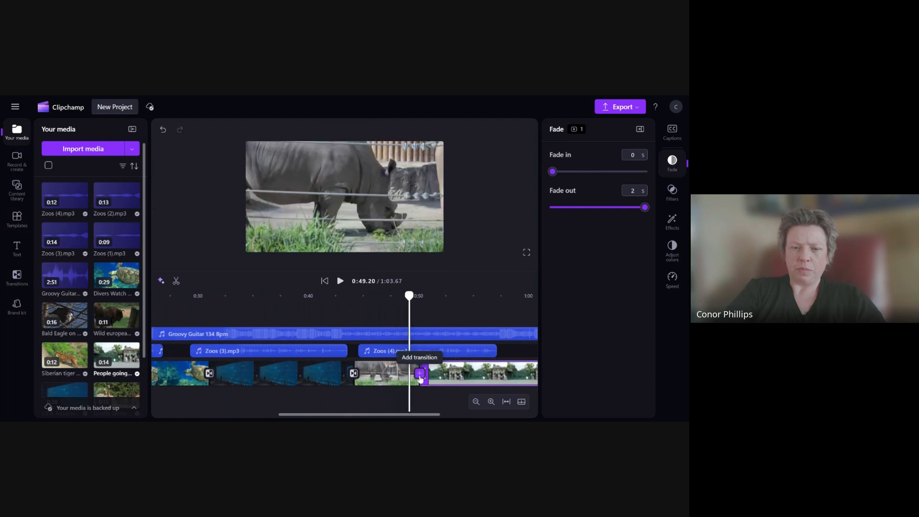
click(421, 373)
drag(409, 297, 392, 297)
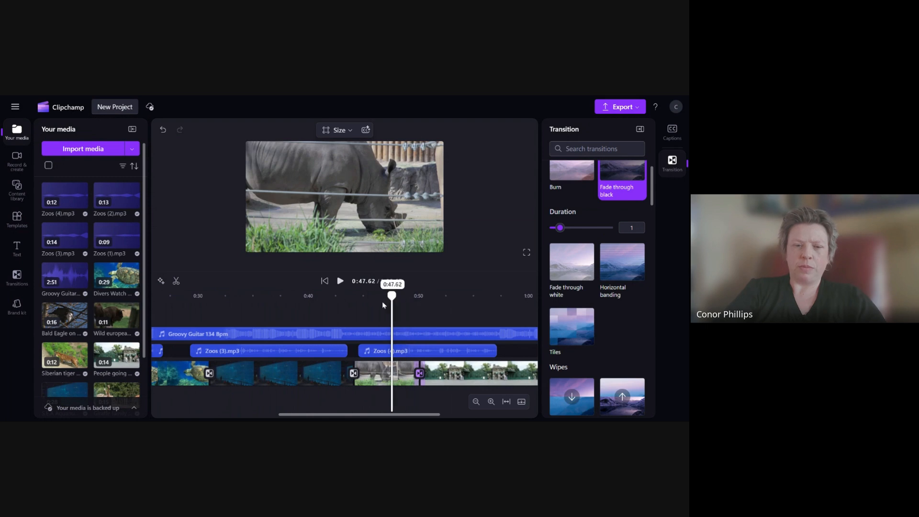
click(340, 281)
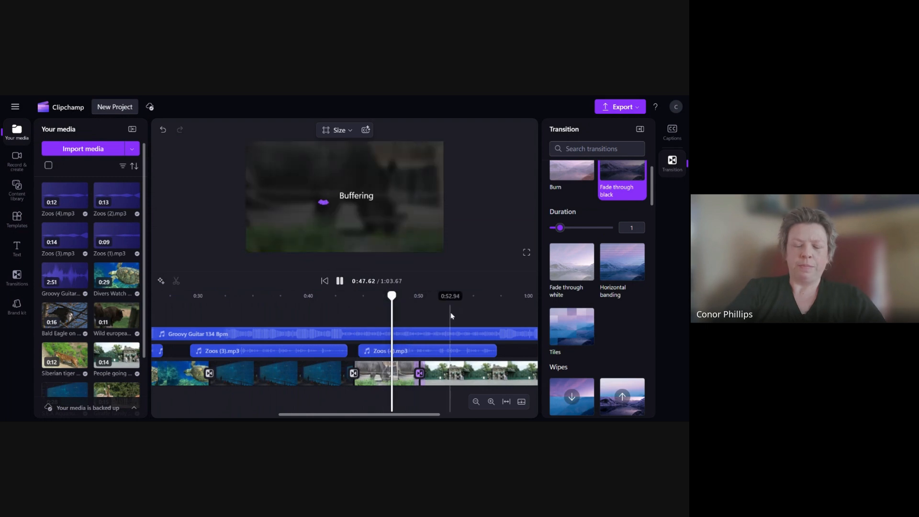
scroll(451, 314, down, 2)
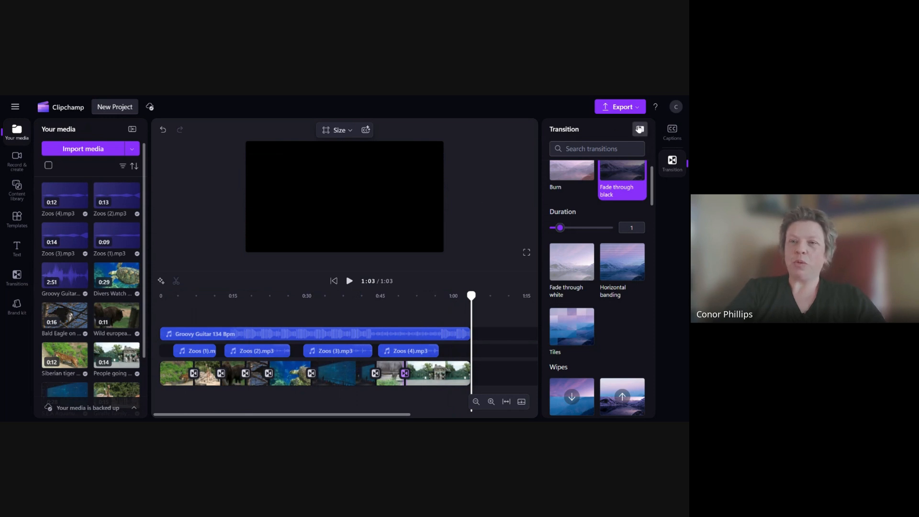
- Review the export video quality options
click(617, 106)
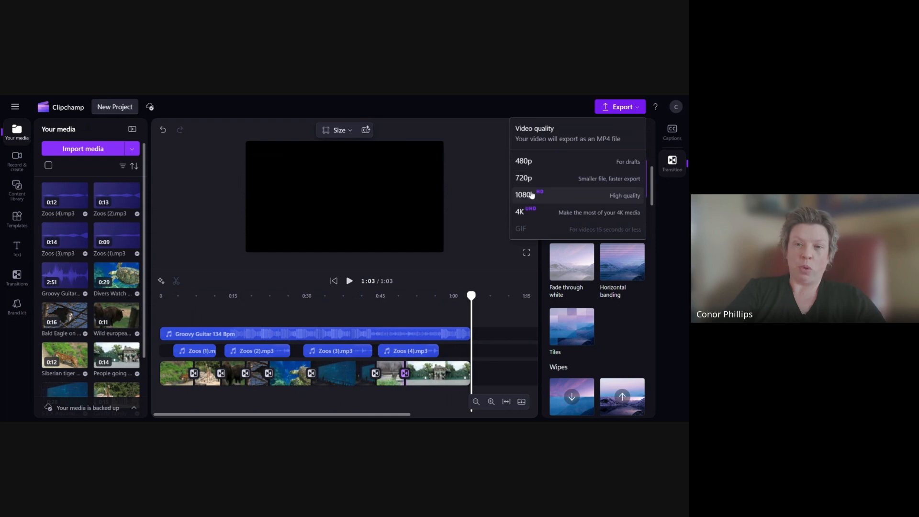
click(480, 197)
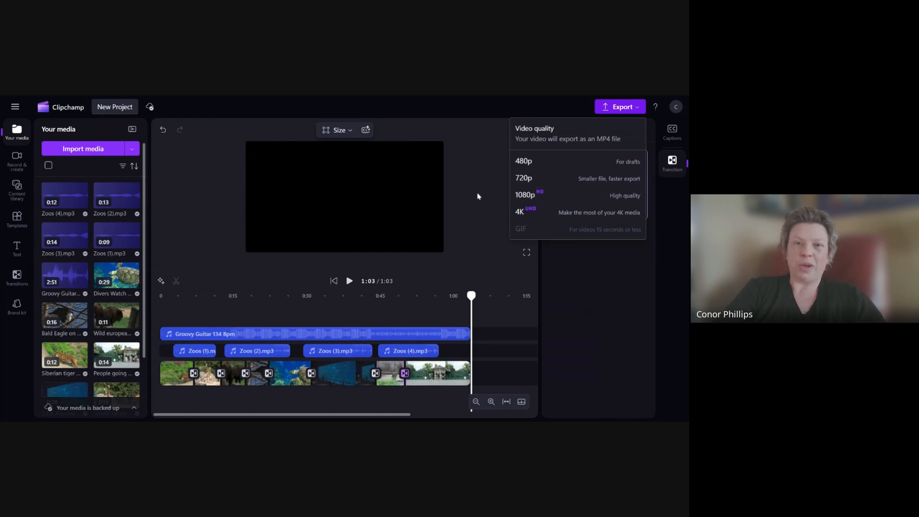
- Change the video's aspect ratio to Vertical 9:16
drag(471, 296, 300, 305)
click(340, 130)
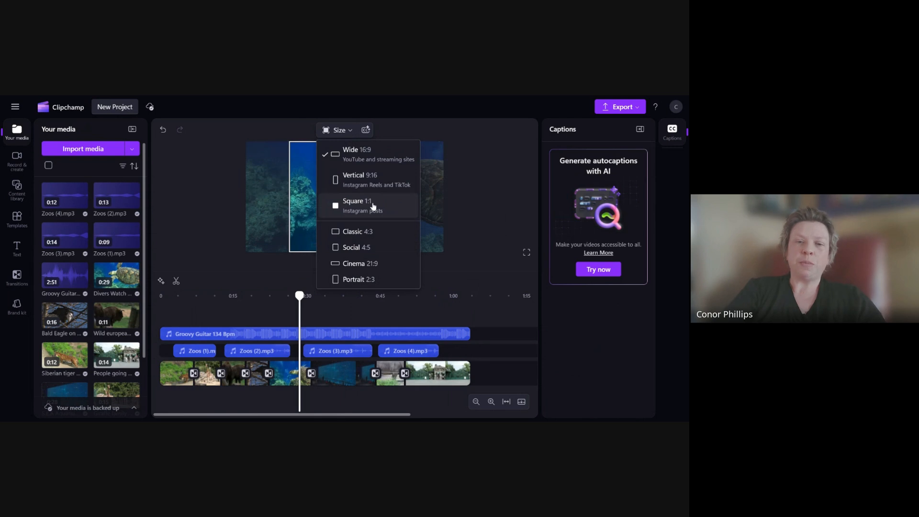
click(364, 181)
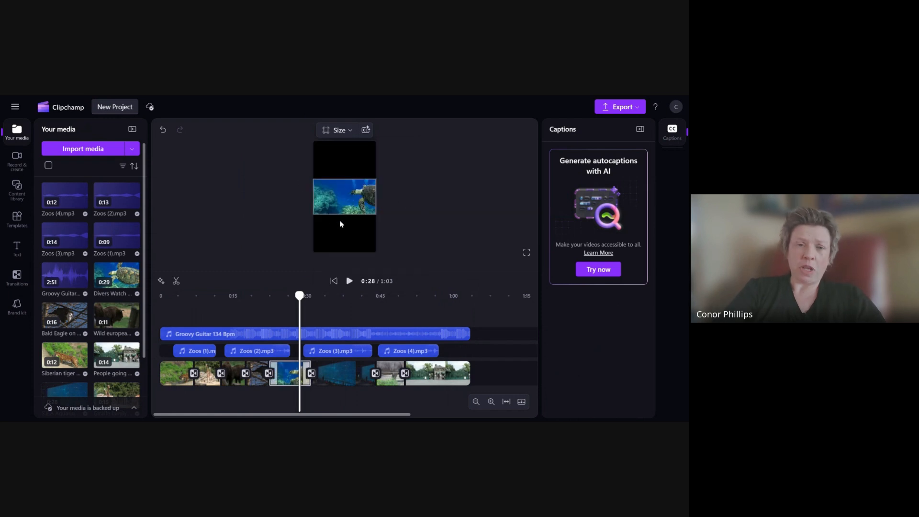
click(367, 378)
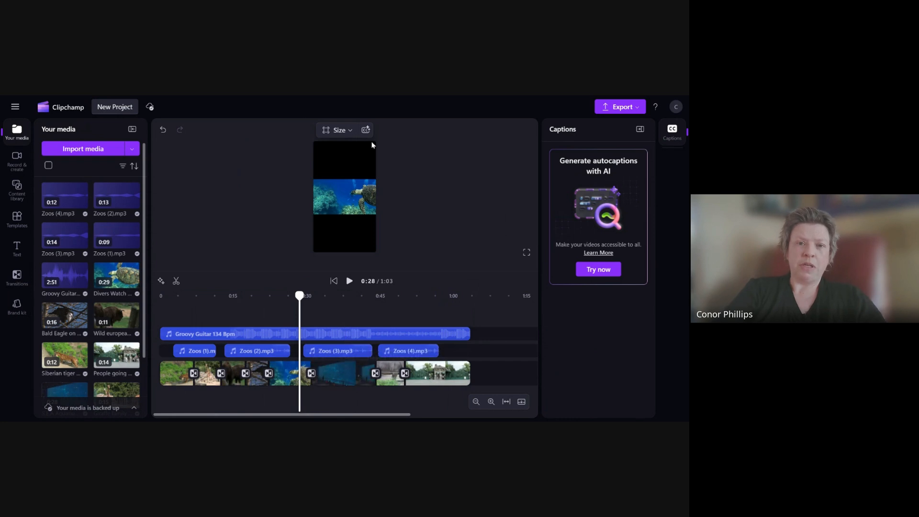
click(338, 130)
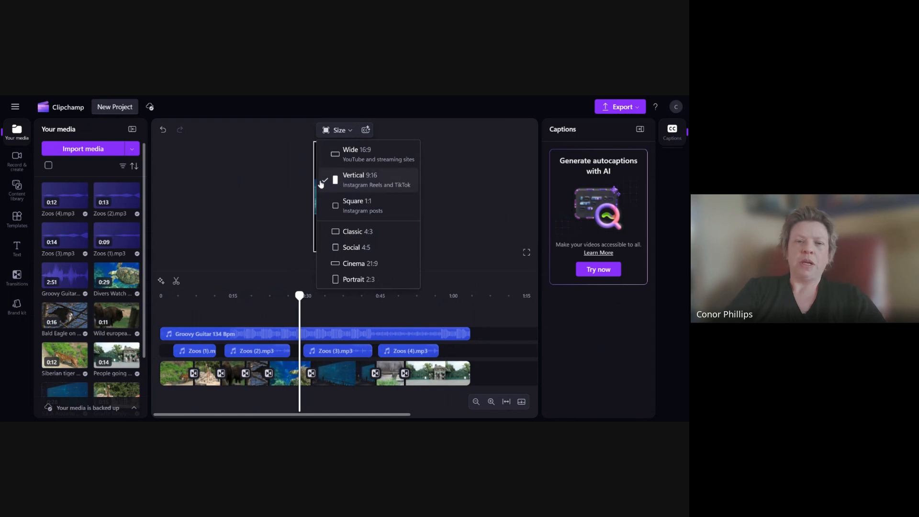
click(274, 184)
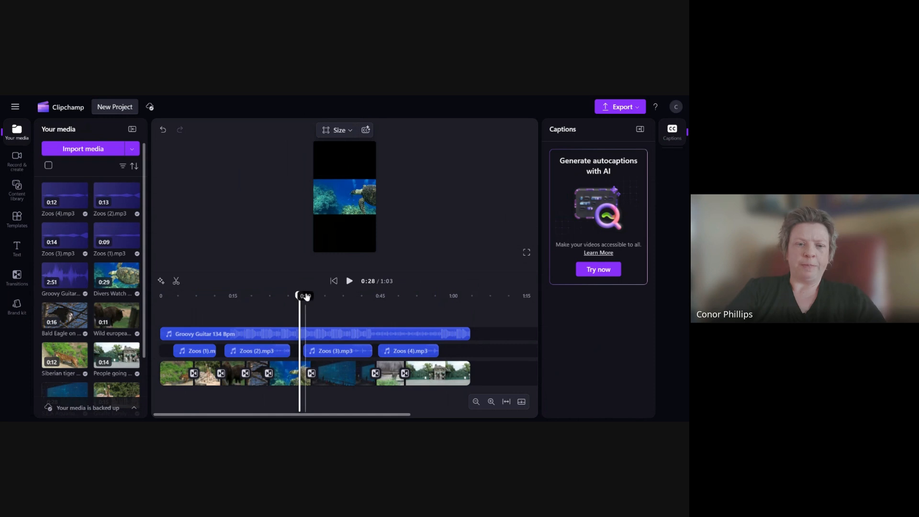
- Play the whole video from the start in full screen preview
drag(300, 296, 146, 302)
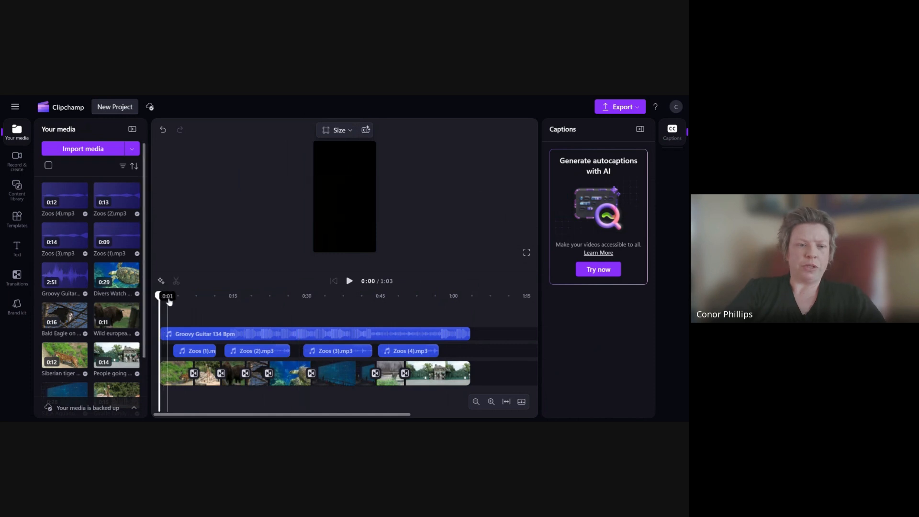
click(527, 252)
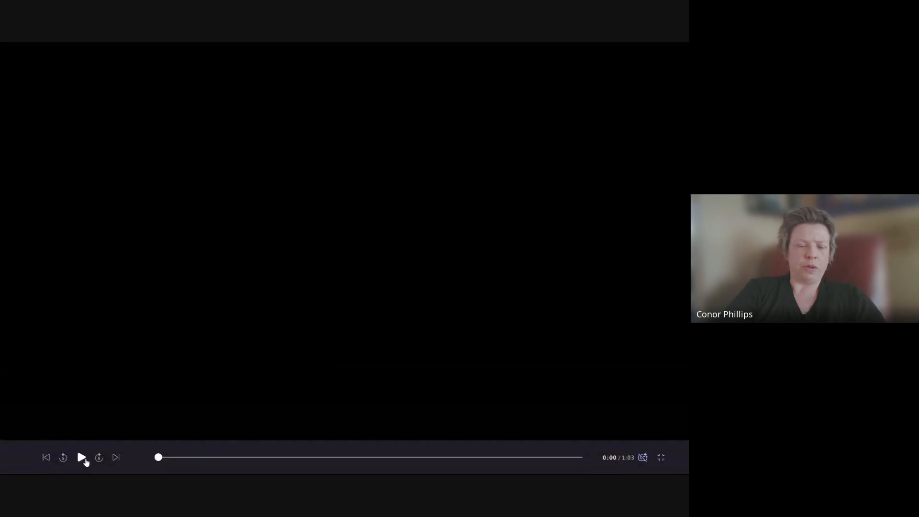
click(82, 458)
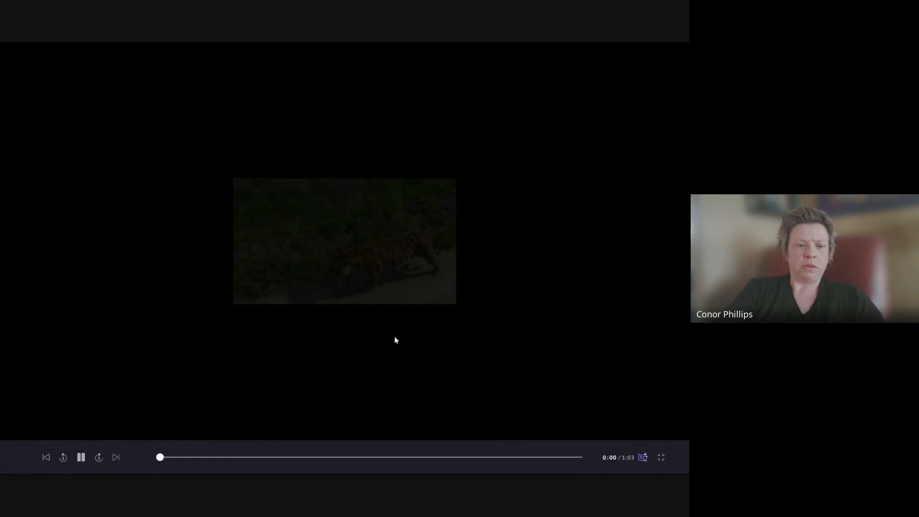
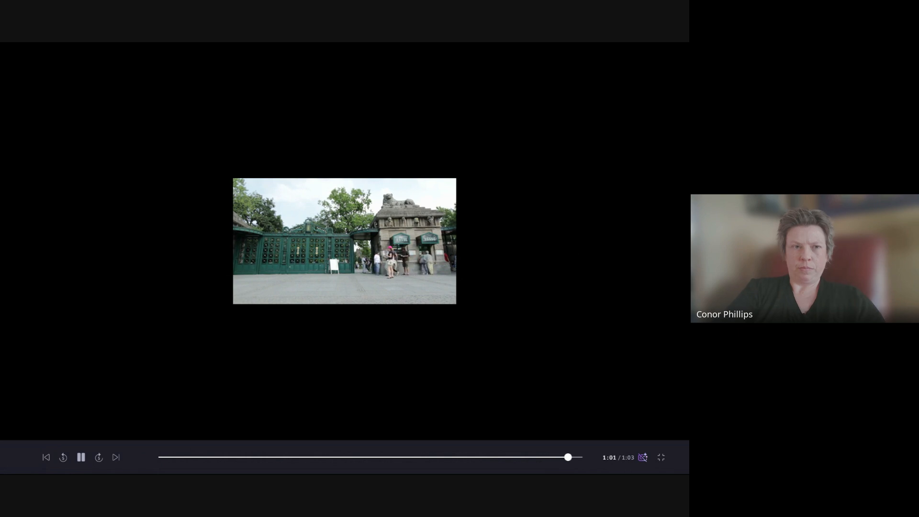
- Exit the full-screen preview and select the final zoo entrance clip on the timeline
click(662, 459)
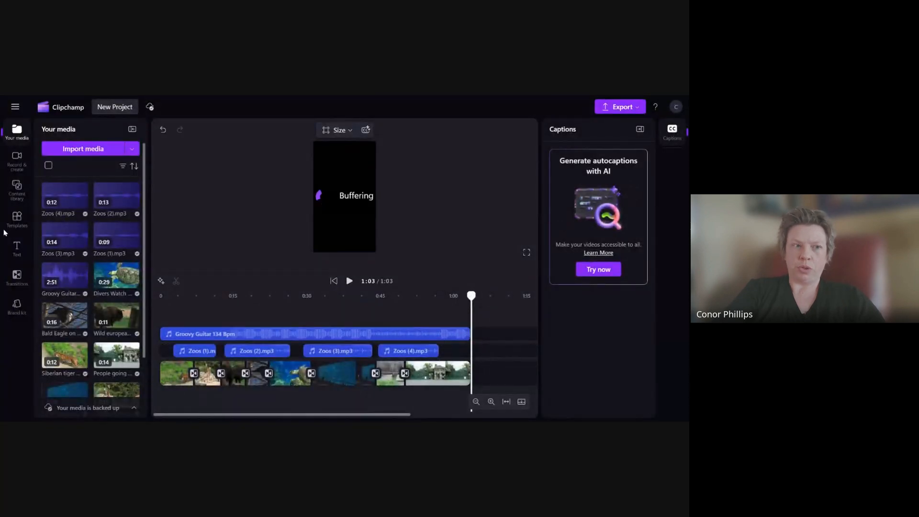
click(446, 377)
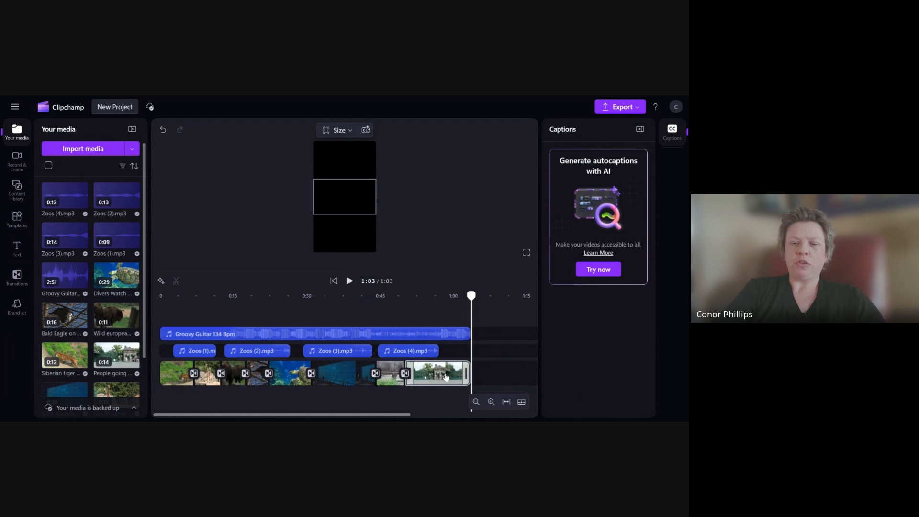
click(446, 378)
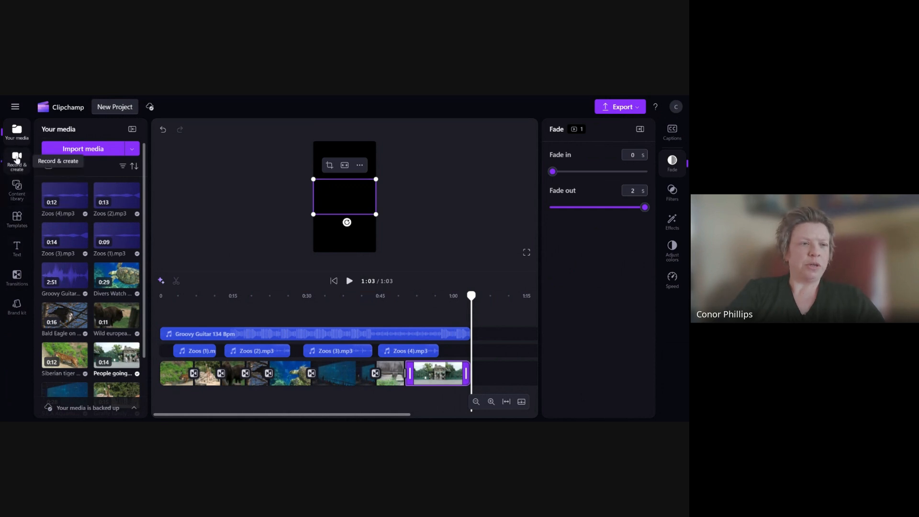
- Clear the previous music search and search the content library for celebration, browsing the results
click(17, 188)
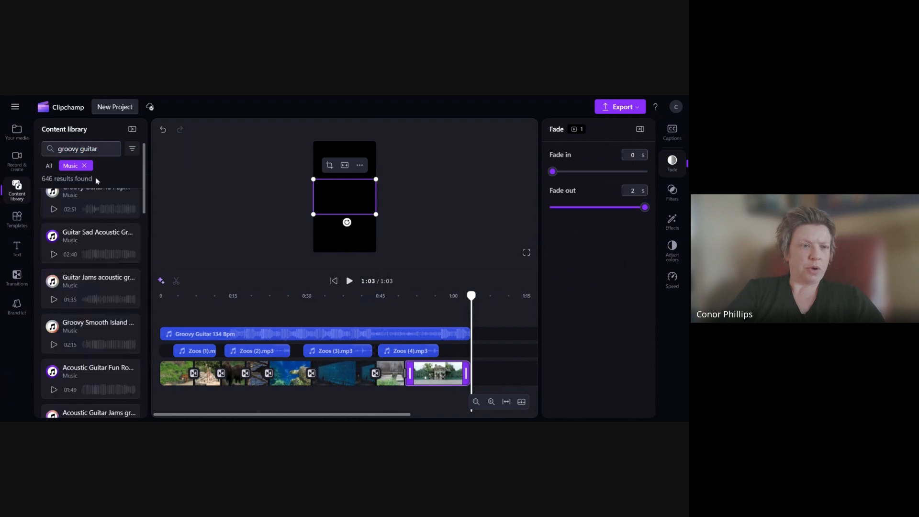
double_click(91, 149)
key(ctrl+a)
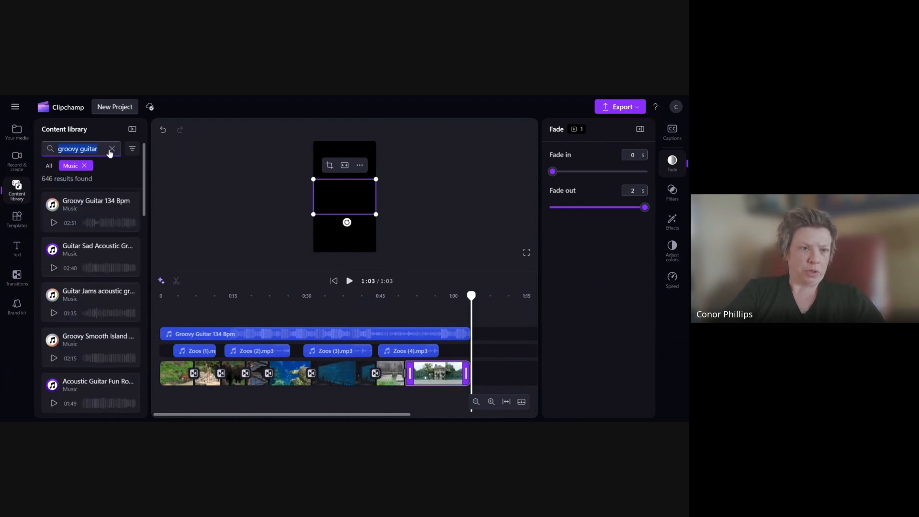
click(111, 148)
click(84, 165)
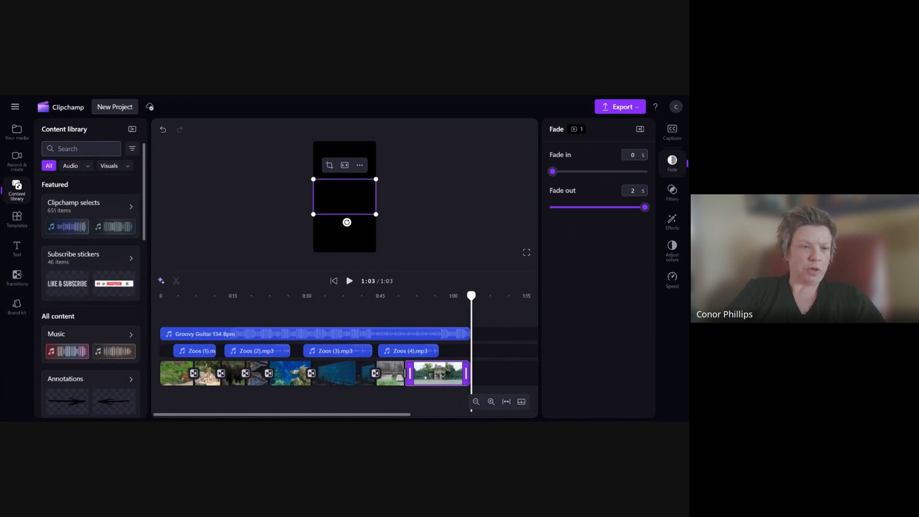
click(82, 149)
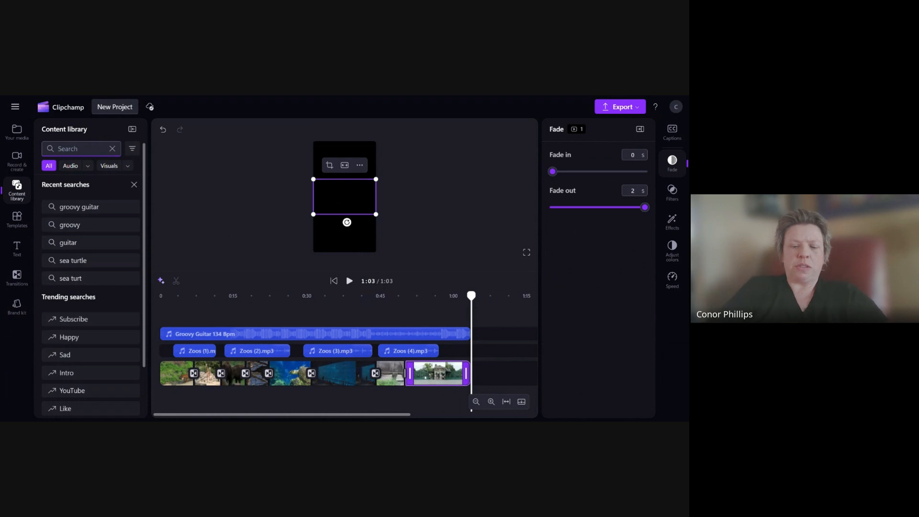
text(celebration)
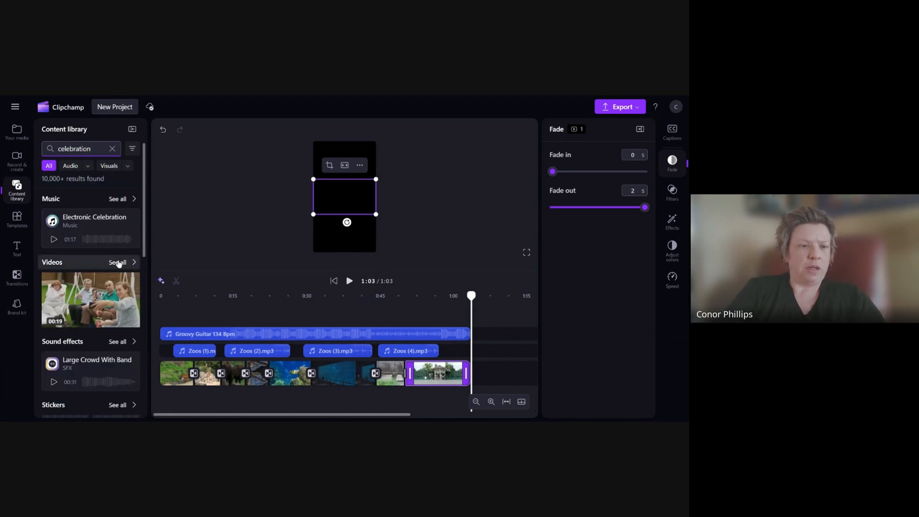
scroll(119, 267, down, 2)
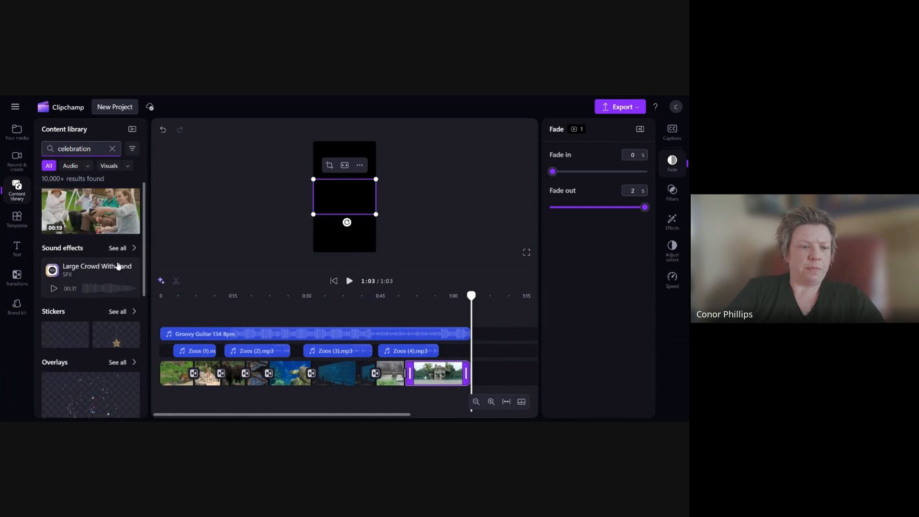
scroll(118, 266, up, 2)
- Search the content library for funny animal and browse the result categories
double_click(82, 149)
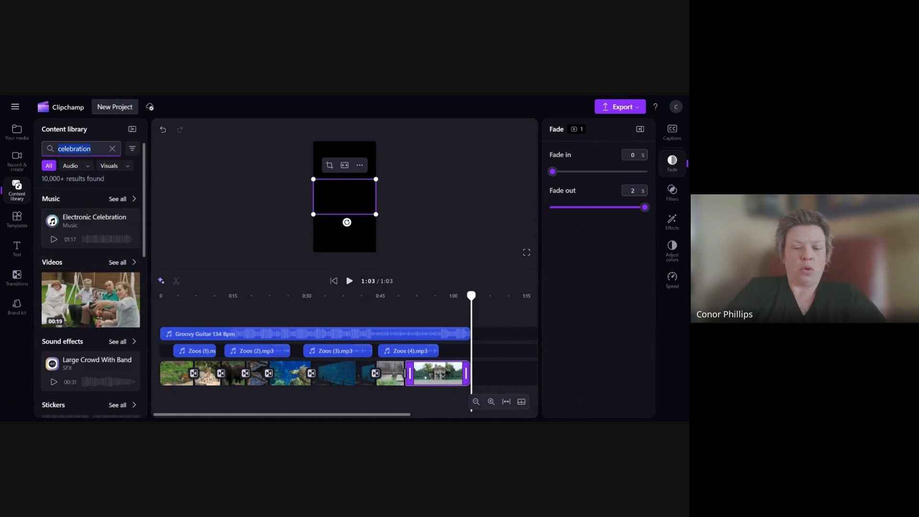
text(funny animal)
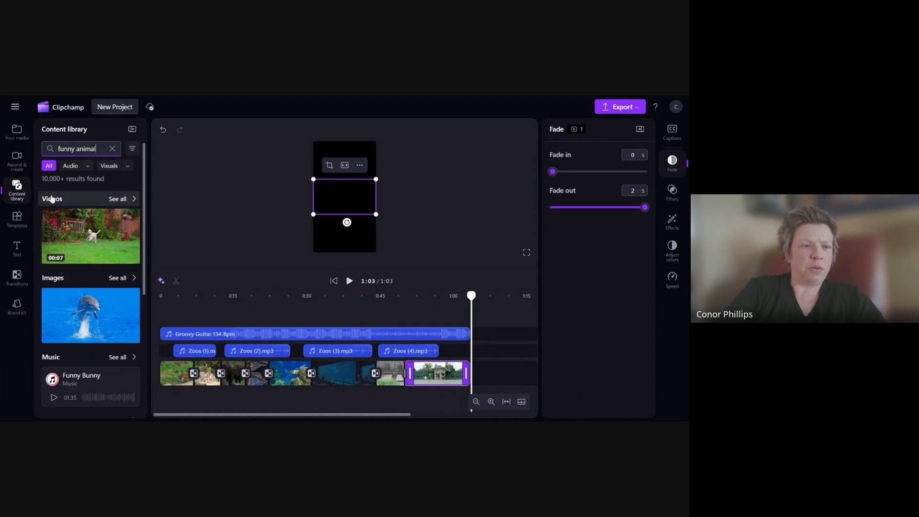
scroll(84, 286, down, 2)
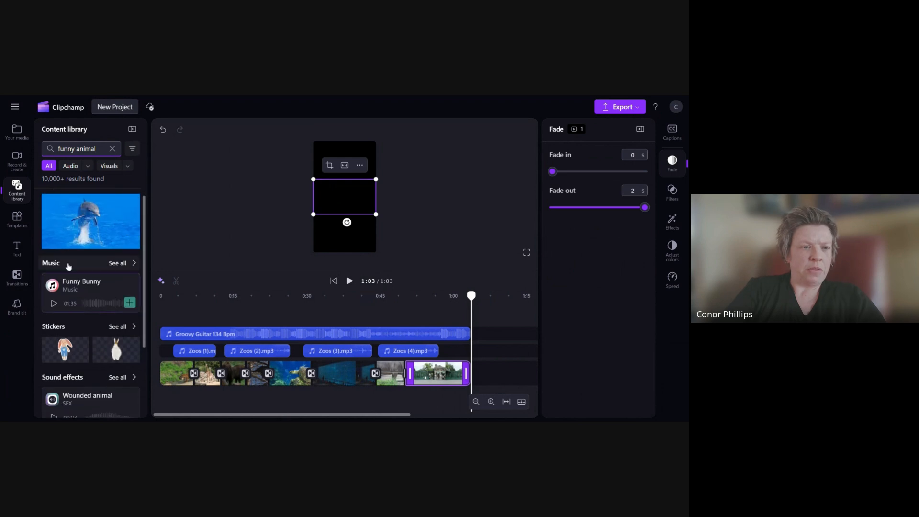
scroll(136, 267, down, 1)
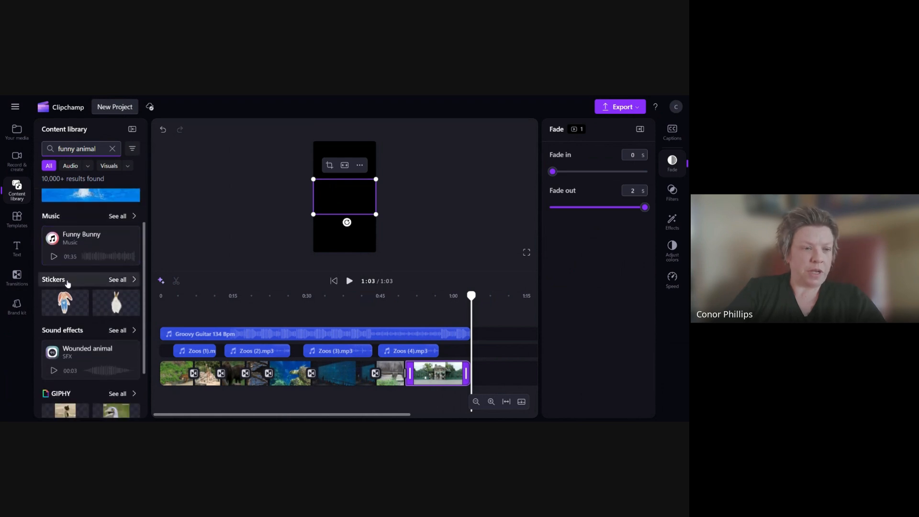
scroll(81, 272, down, 2)
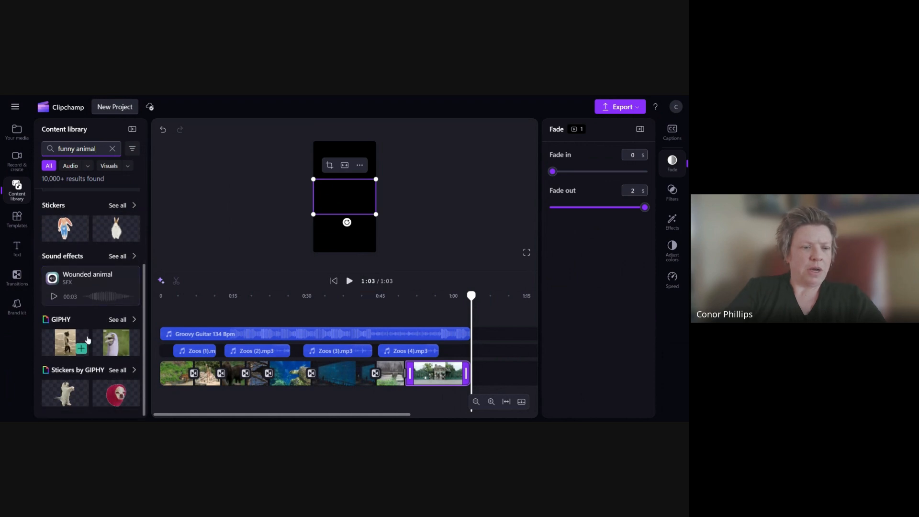
scroll(100, 360, up, 5)
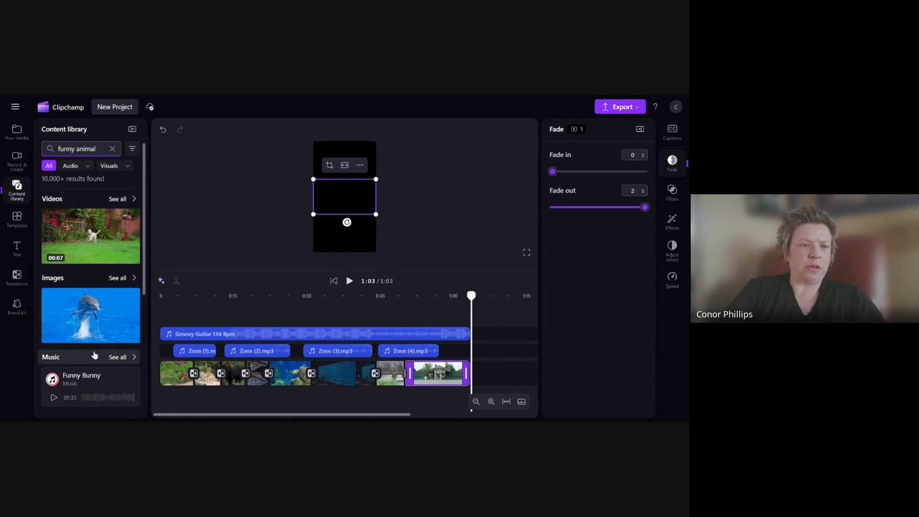
- Browse all funny animal stock video results, previewing several clips
click(121, 201)
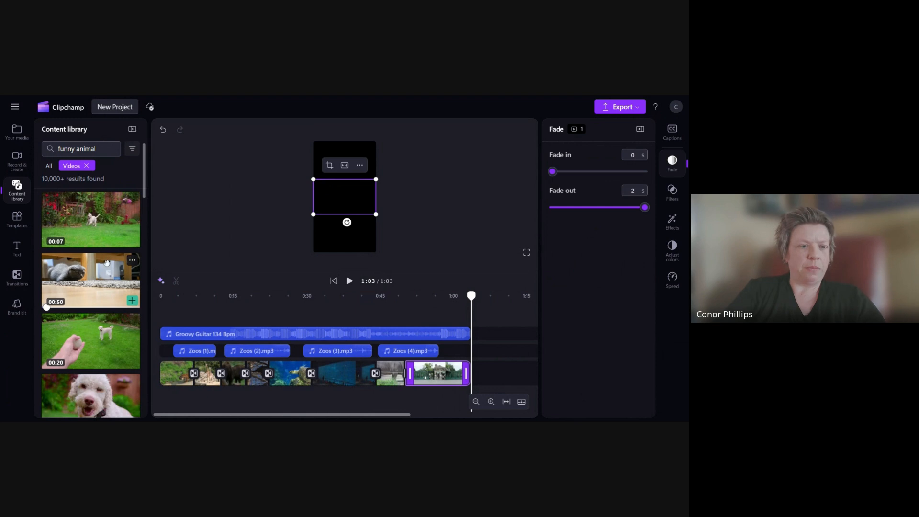
scroll(91, 276, down, 8)
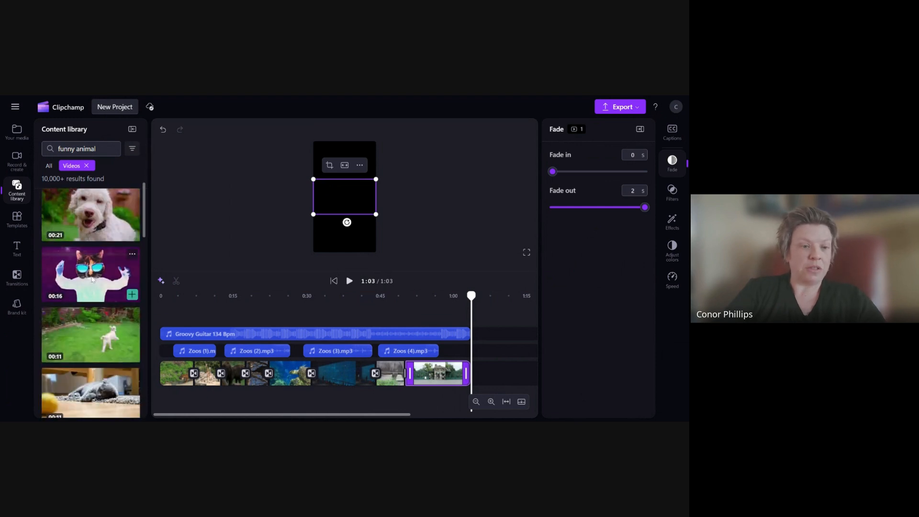
scroll(91, 275, down, 6)
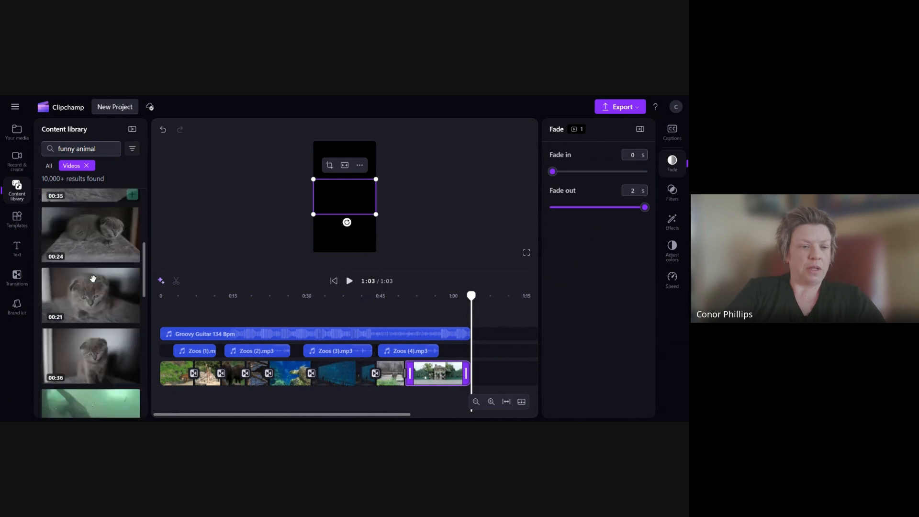
mouse_move(107, 328)
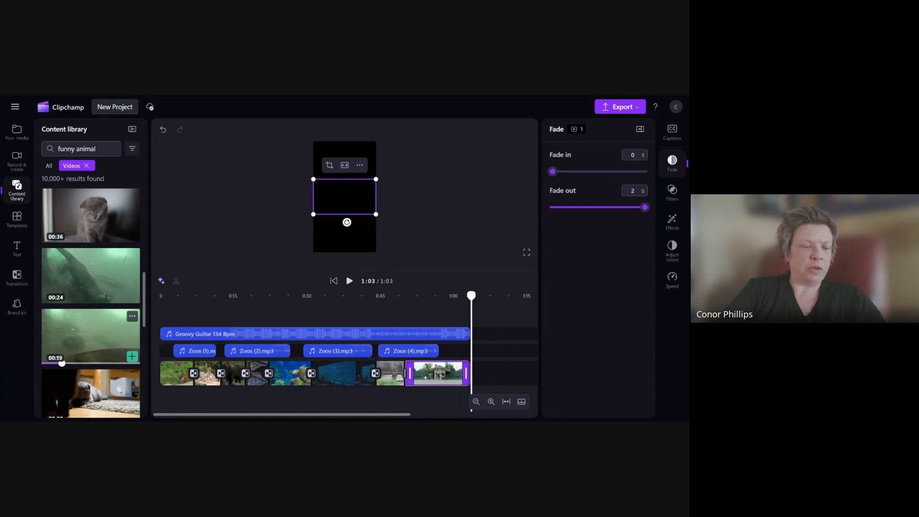
mouse_move(96, 284)
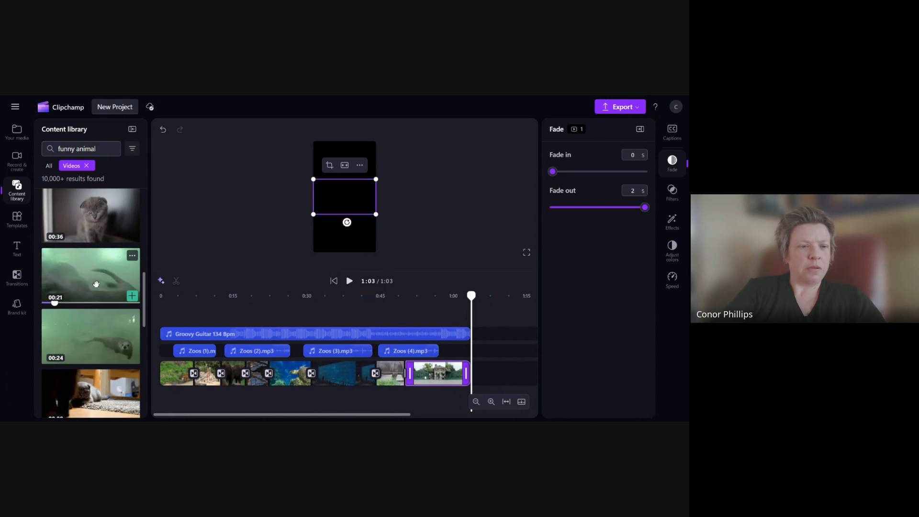
scroll(103, 309, down, 1)
scroll(103, 309, up, 1)
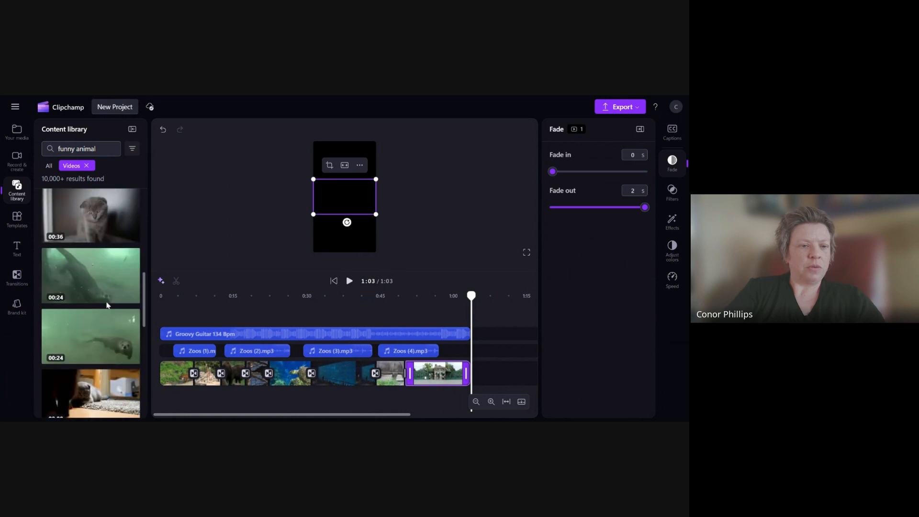
mouse_move(86, 274)
mouse_down()
mouse_move(413, 310)
mouse_move(72, 276)
mouse_up()
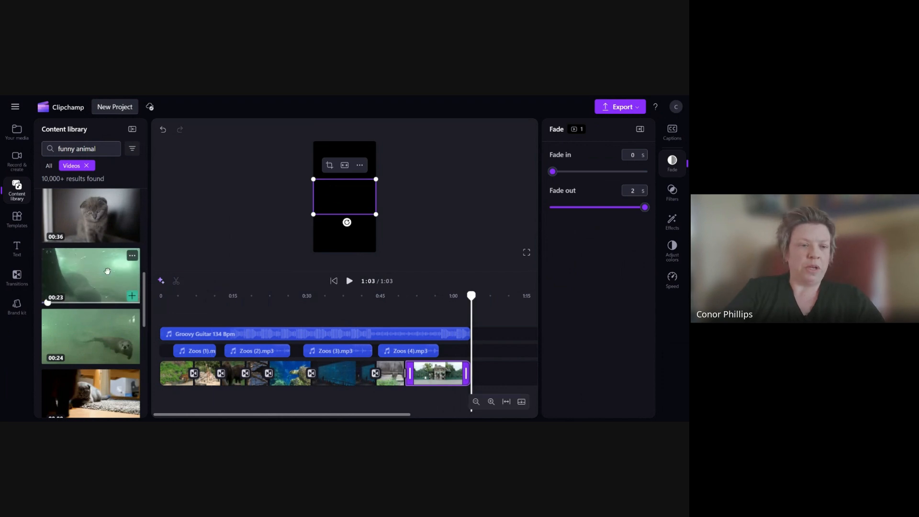
- Open a river otter video and add the similar Intense Underwater River Otter Battle clip to your media
click(138, 261)
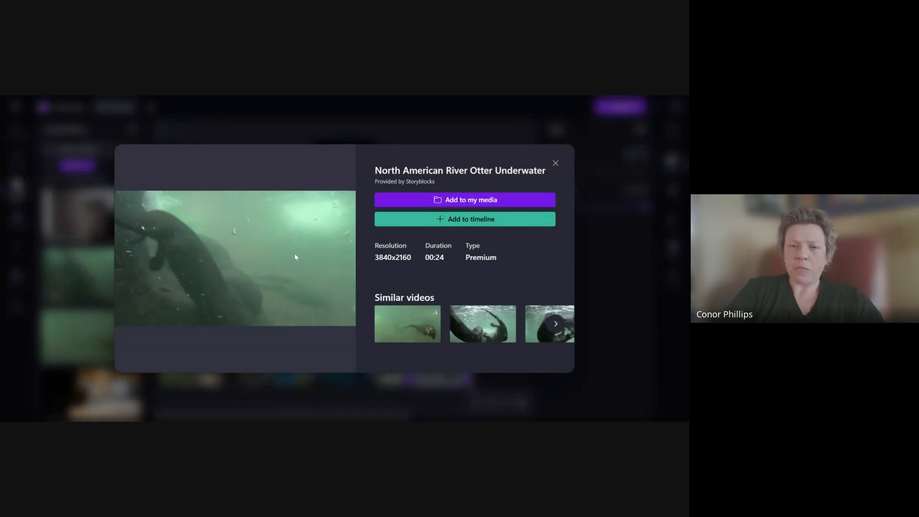
click(489, 330)
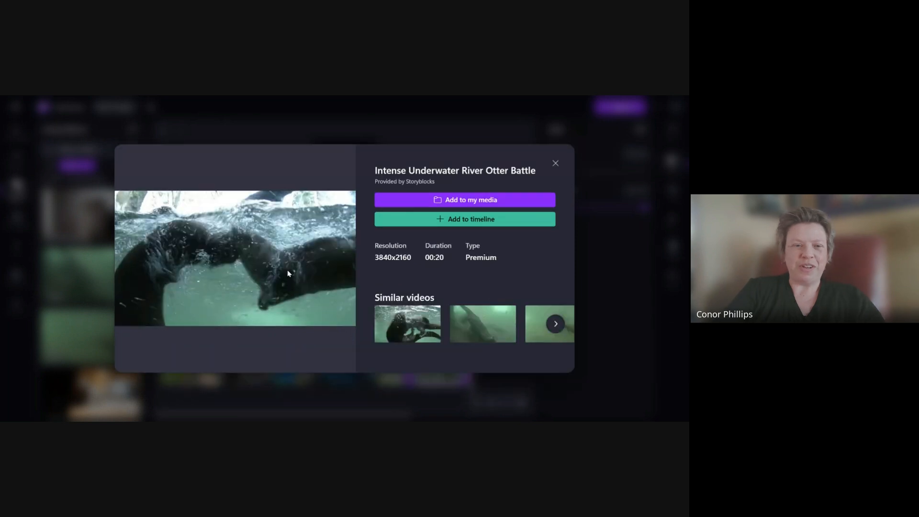
click(133, 314)
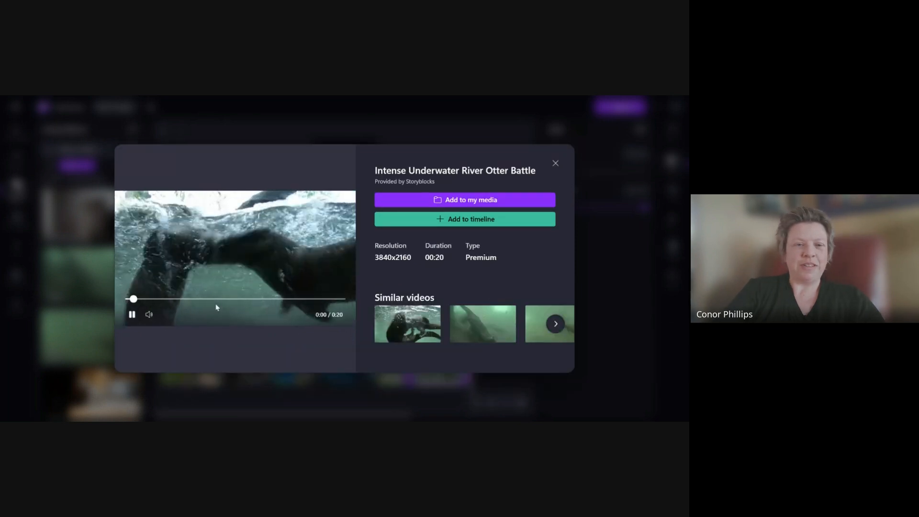
click(481, 200)
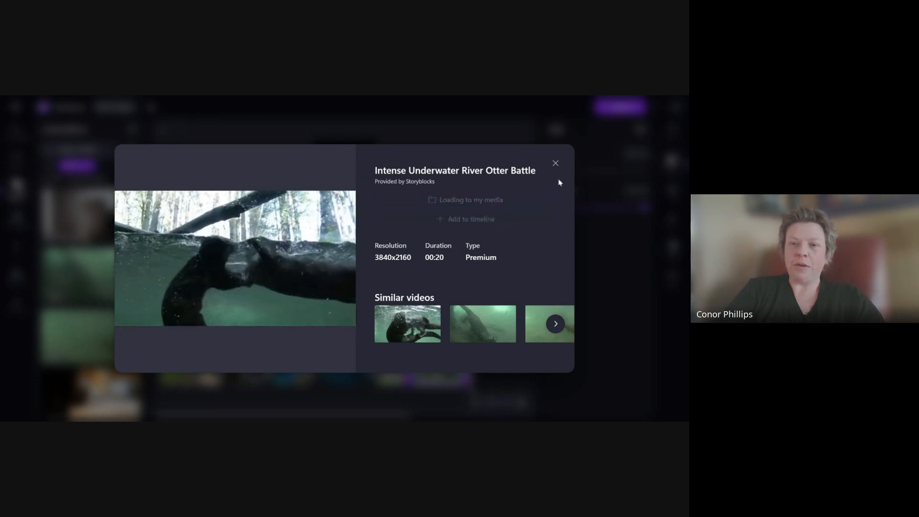
click(556, 165)
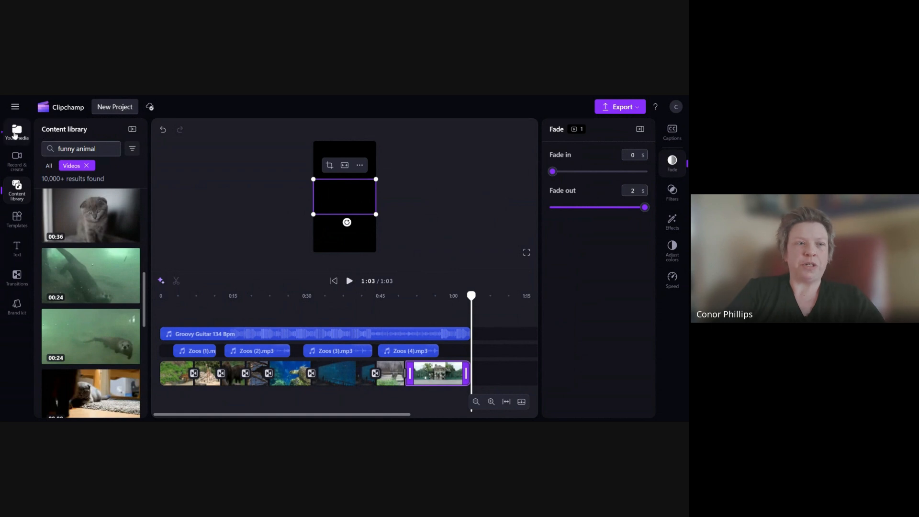
- Place the Intense Underwater River Otter Battle clip at the end of the video track
click(16, 133)
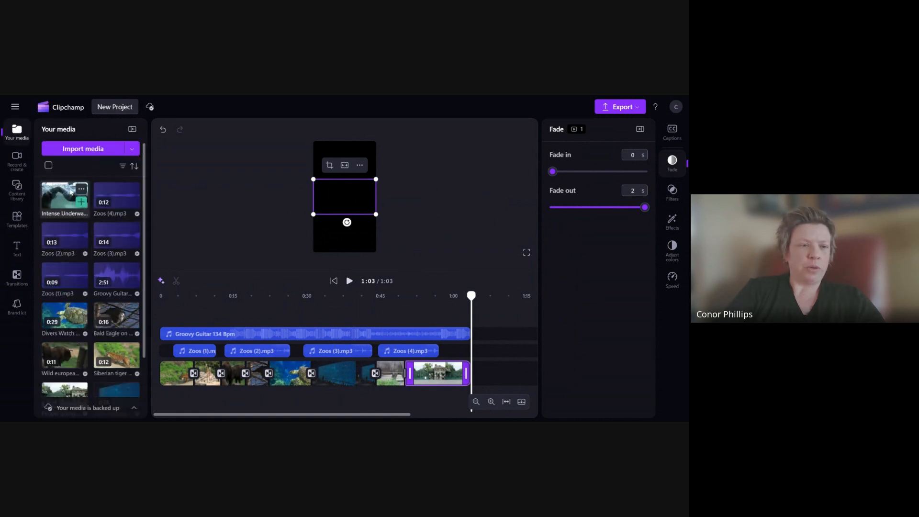
drag(65, 199, 479, 373)
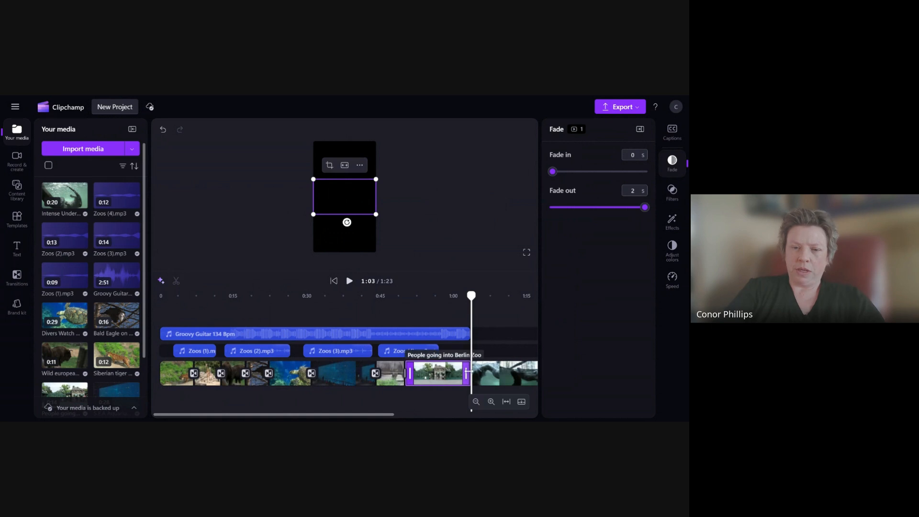
- Shorten the zoo entrance clip and move the otter clip up against it on the timeline
drag(468, 371, 433, 372)
drag(496, 380, 437, 377)
click(410, 375)
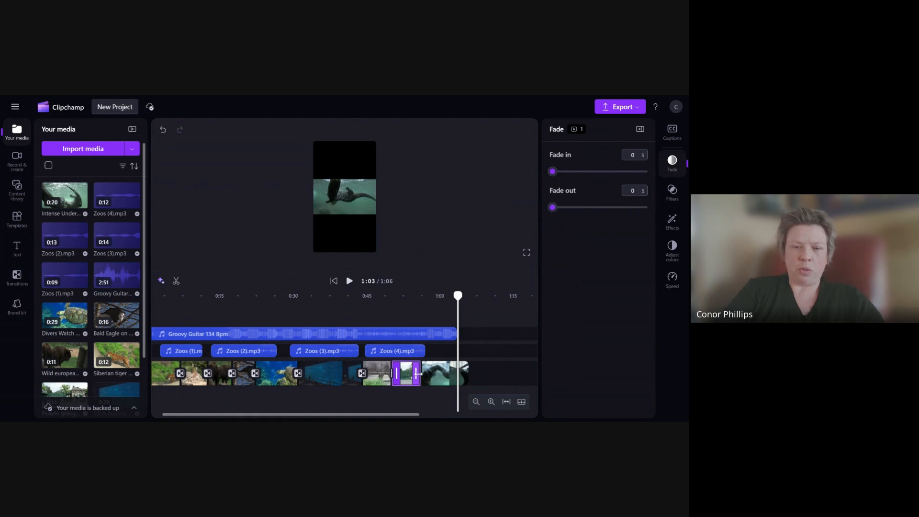
scroll(406, 378, up, 3)
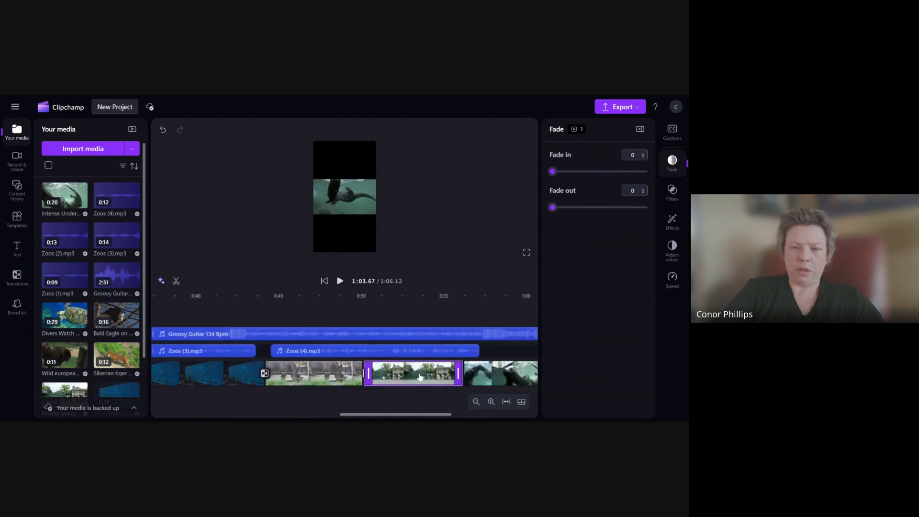
drag(397, 375, 396, 377)
- Open the Fade through black transition before the zoo entrance clip and scroll along the timeline
click(363, 373)
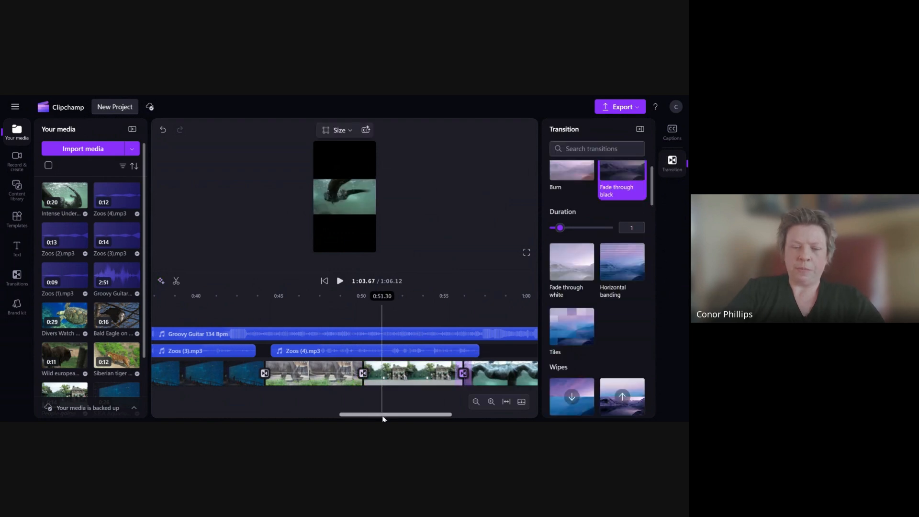
drag(383, 416, 424, 416)
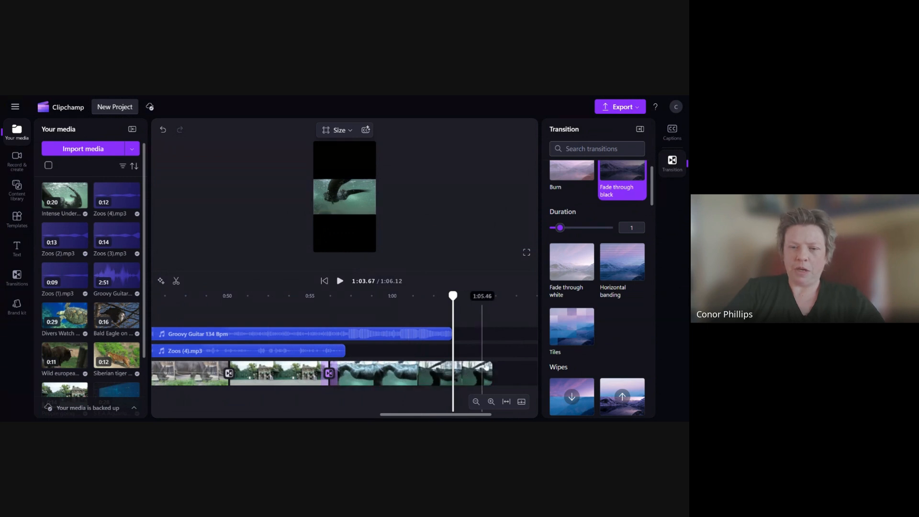
- Trim the end of the otter clip so the video ends at about 1:03
click(413, 374)
drag(470, 368, 450, 367)
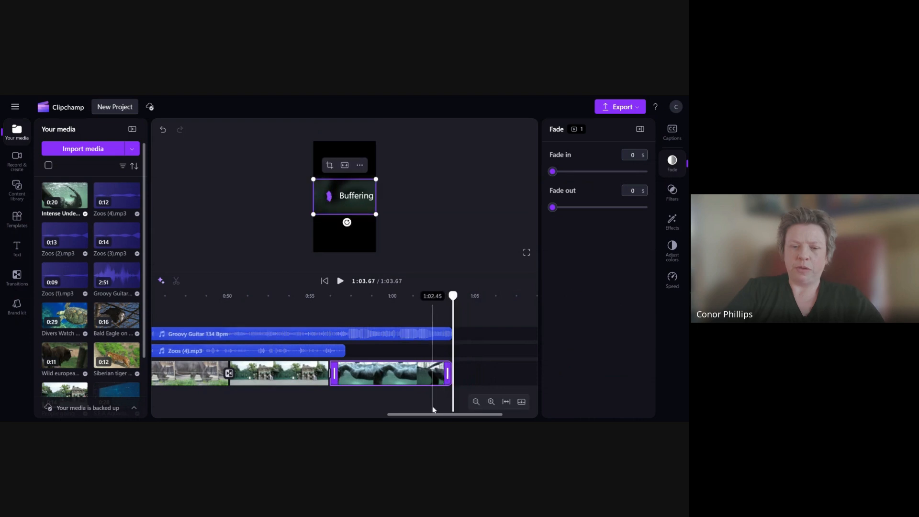
scroll(432, 390, down, 4)
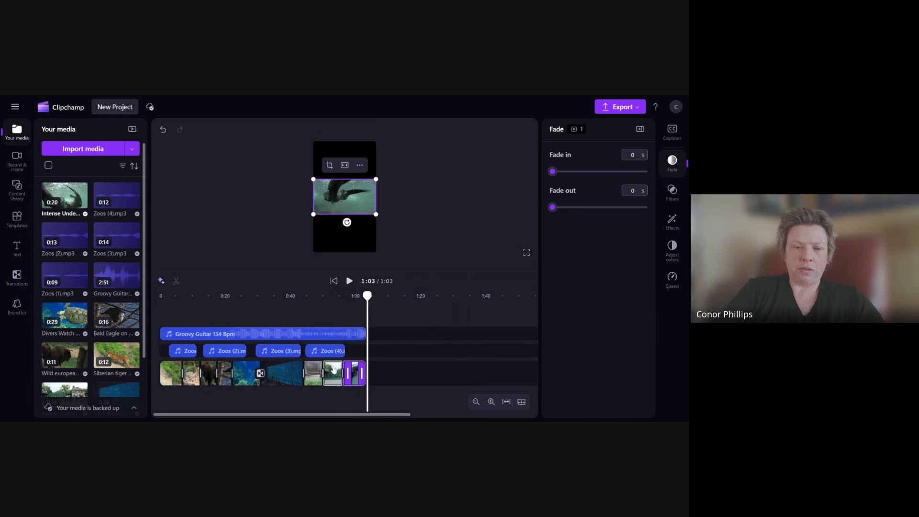
- Play back the end of the video from around 0:53 to preview the closing clips
scroll(389, 406, up, 1)
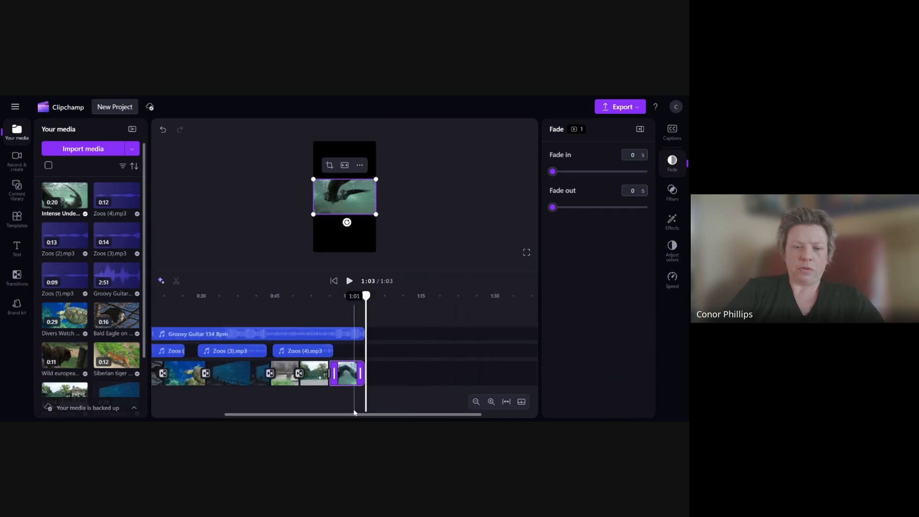
scroll(355, 413, left, 5)
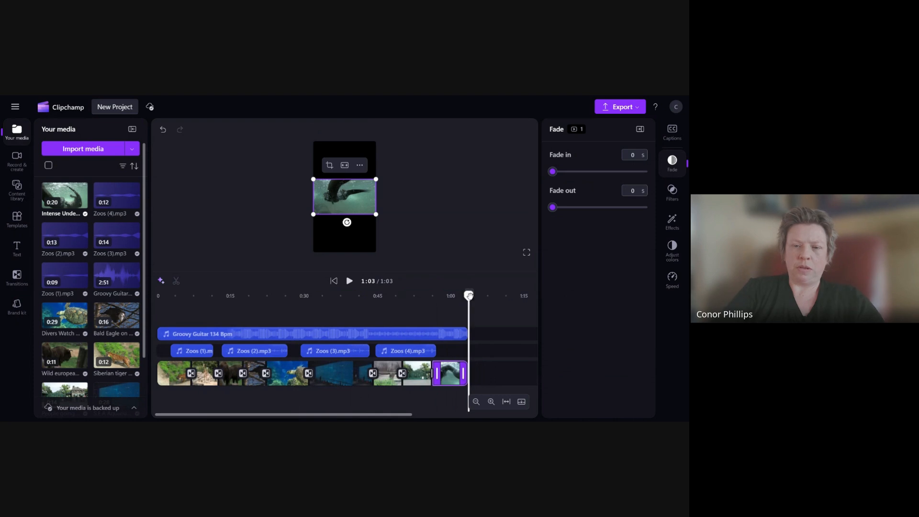
drag(469, 296, 418, 296)
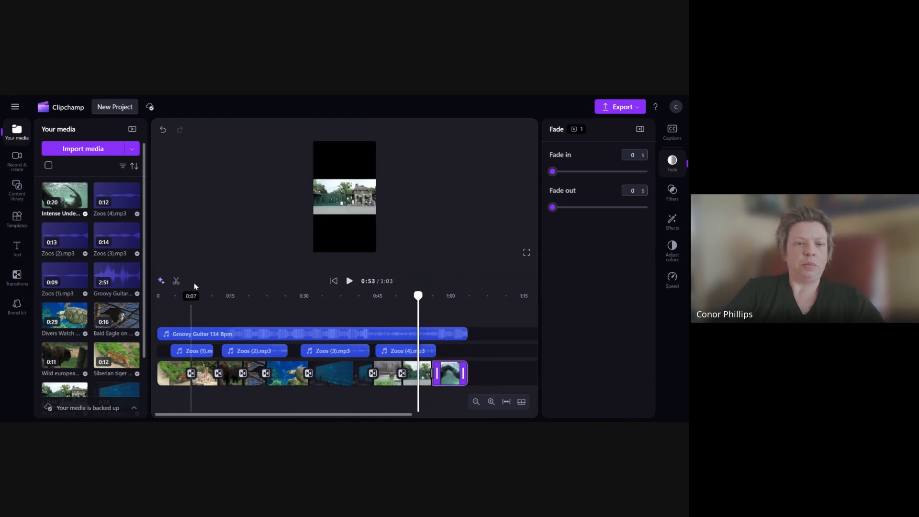
click(349, 281)
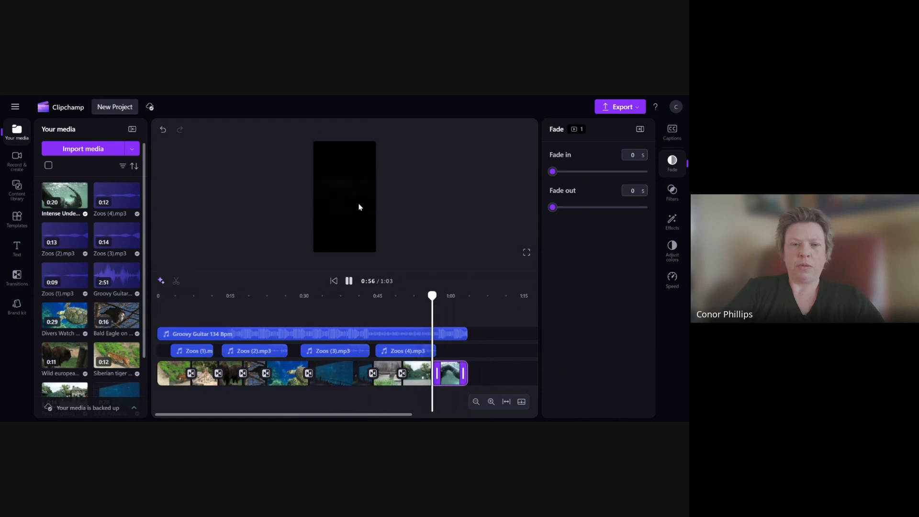
click(350, 282)
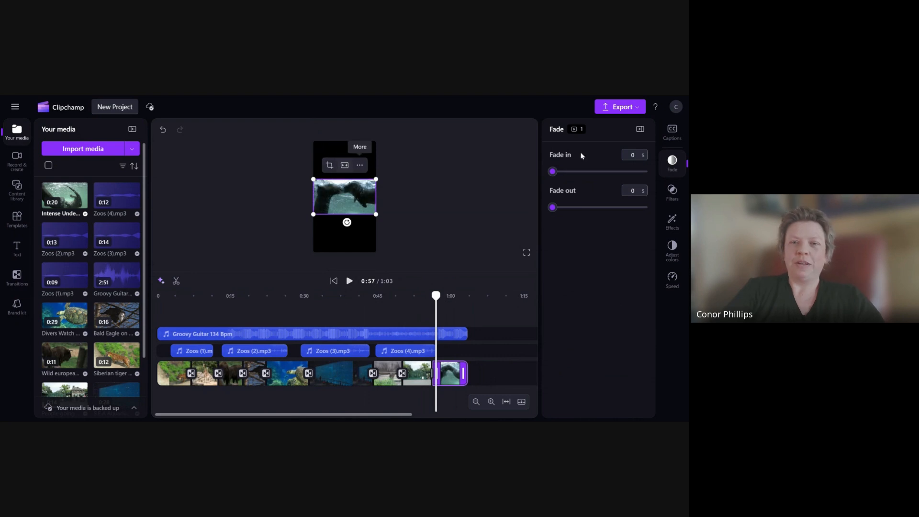
- Switch the video's aspect ratio back to widescreen landscape
click(359, 165)
click(361, 265)
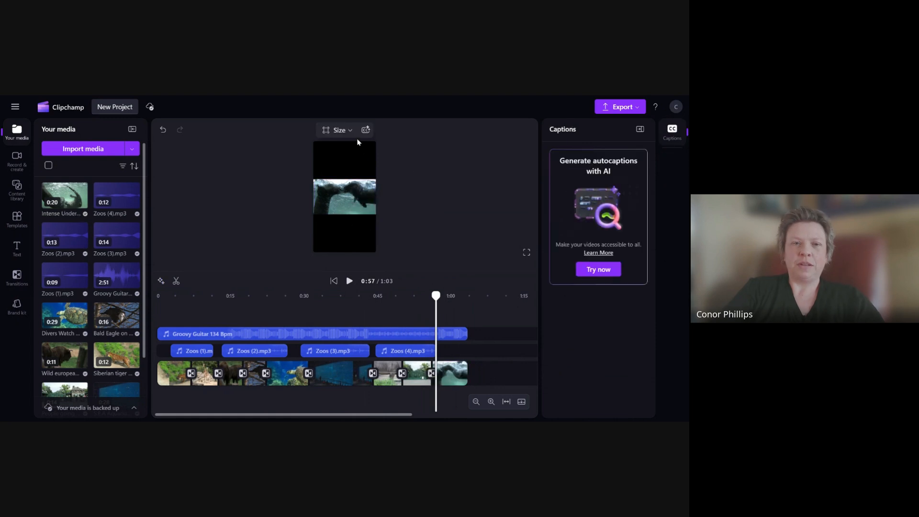
click(340, 130)
click(354, 150)
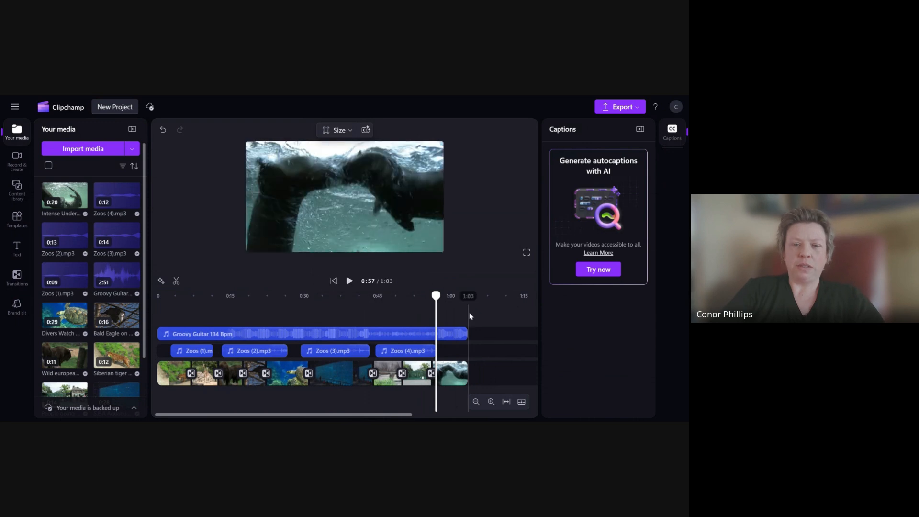
- Give the closing otter clip a 2-second fade-out and play back the ending
drag(435, 295, 423, 296)
click(350, 281)
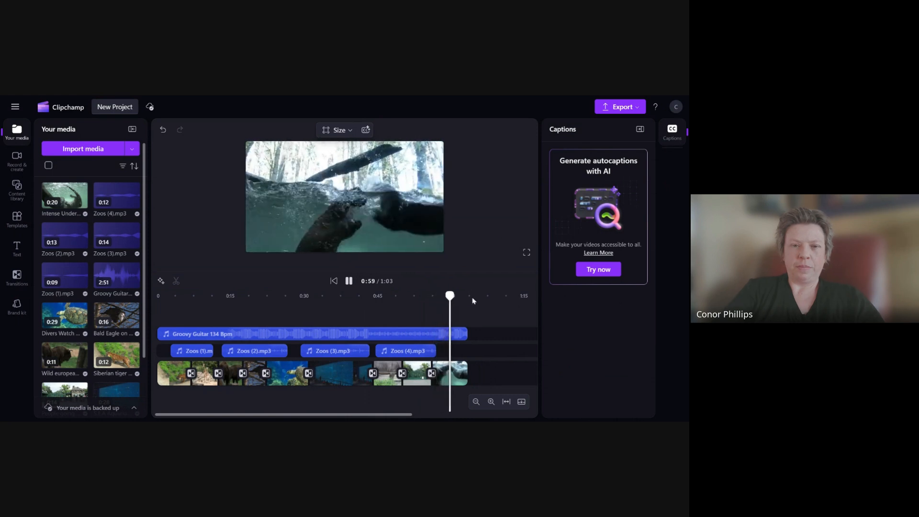
click(450, 373)
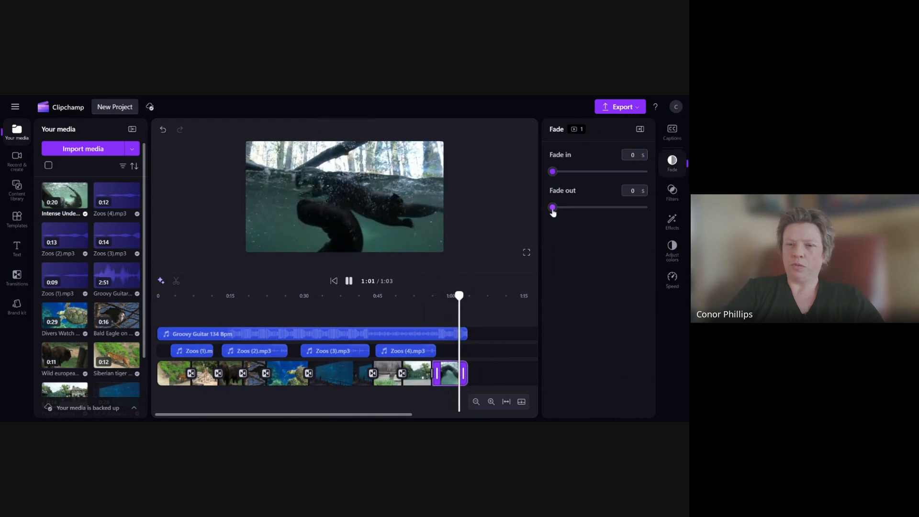
drag(553, 207, 645, 207)
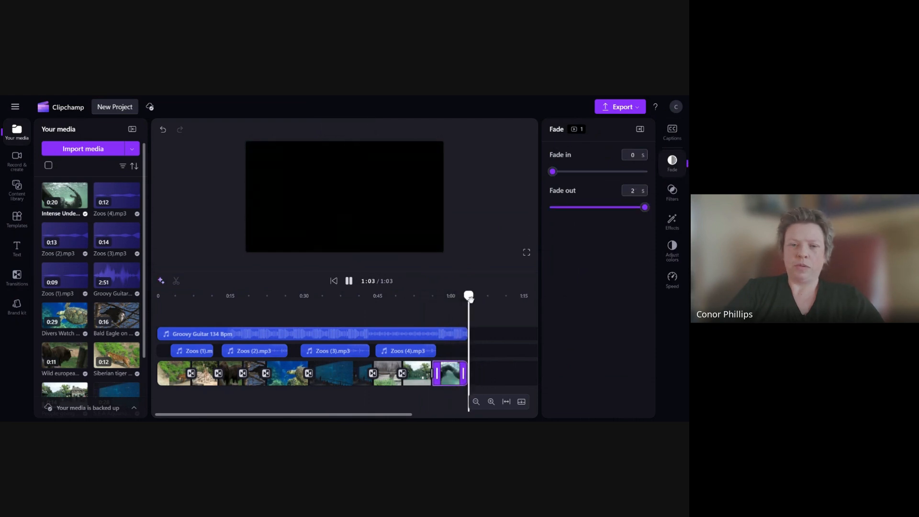
drag(471, 298, 444, 300)
click(350, 281)
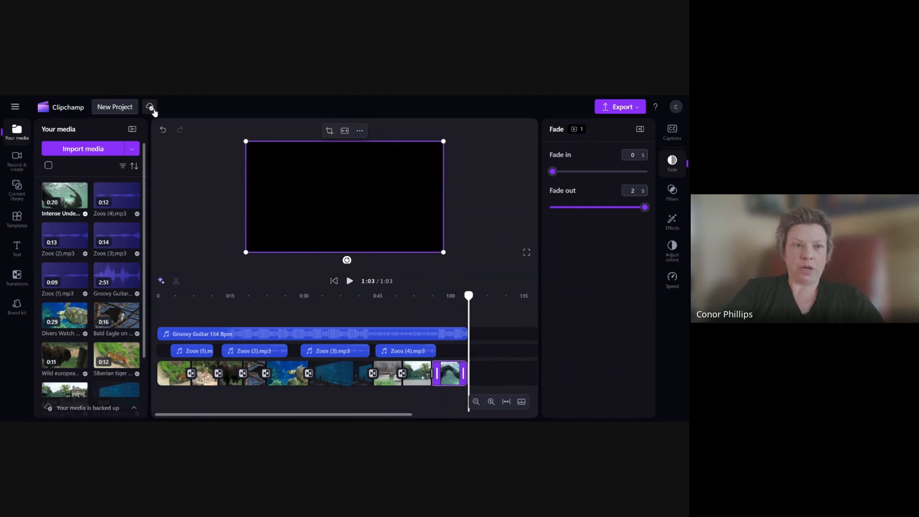
- Open and close the media backup status
click(150, 107)
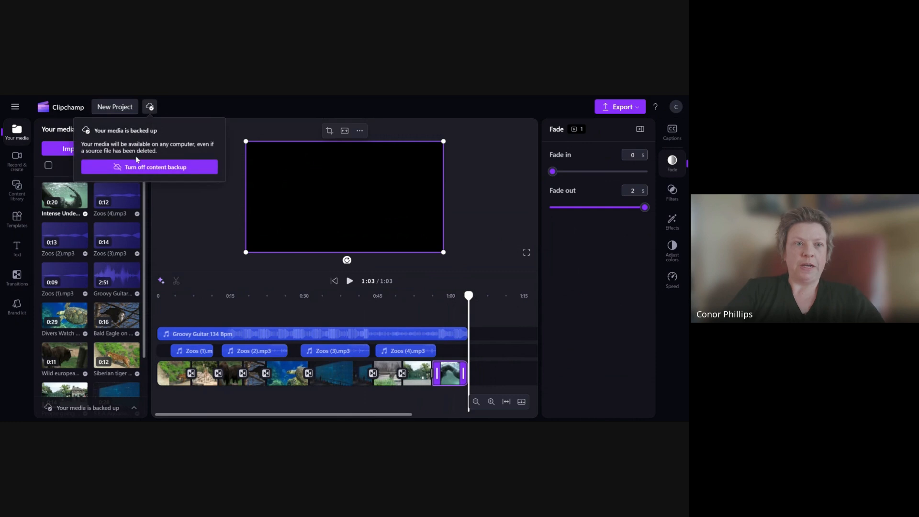
click(201, 111)
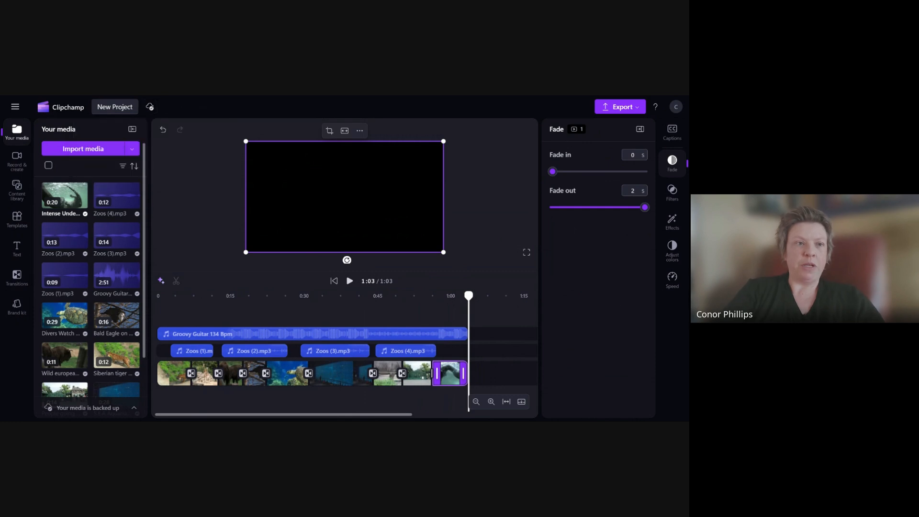
- Return to the home page and reopen the zoo project from Your videos
click(68, 111)
scroll(447, 338, down, 5)
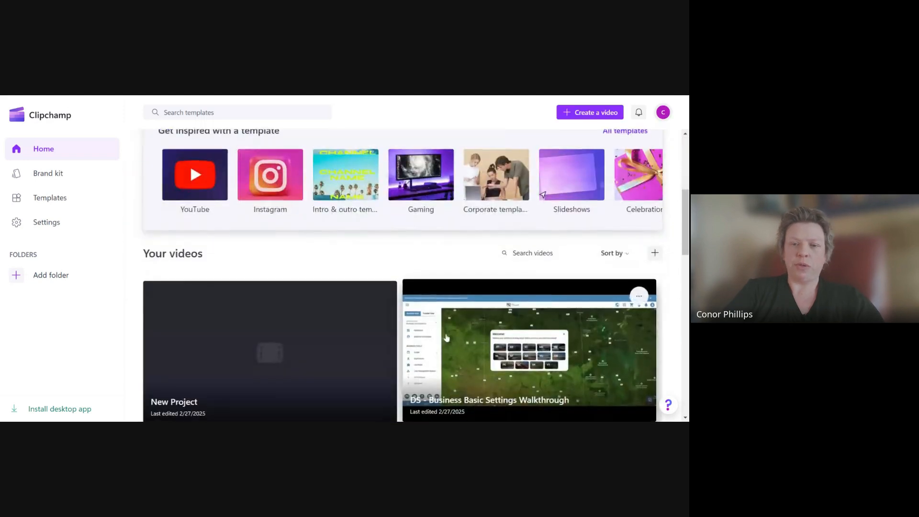
scroll(447, 338, down, 2)
click(379, 202)
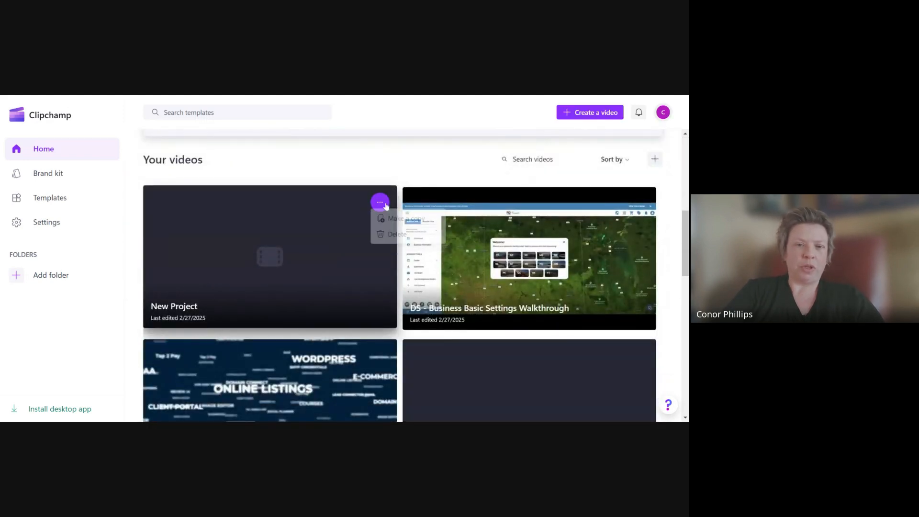
click(226, 224)
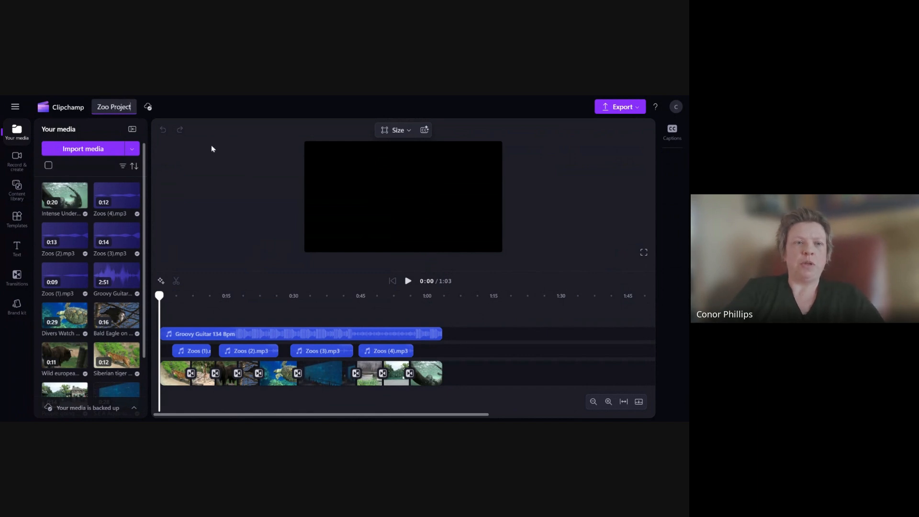
click(606, 101)
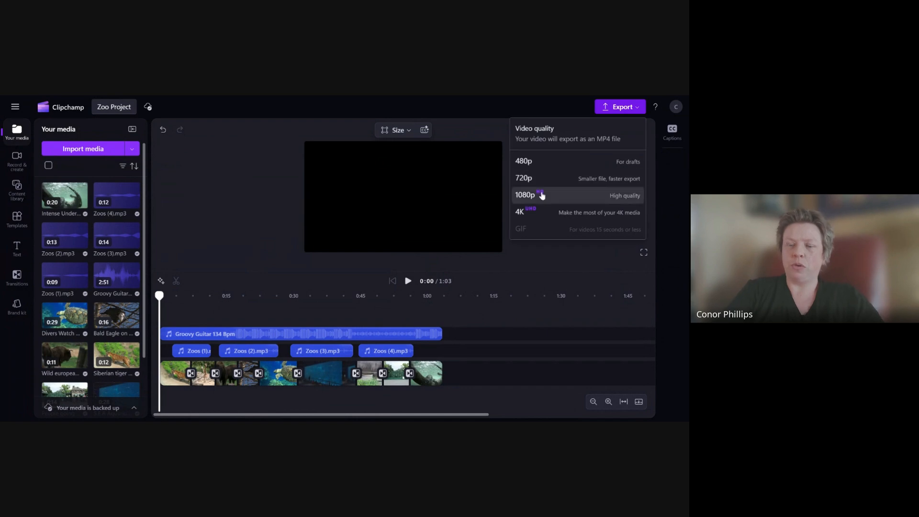
click(538, 195)
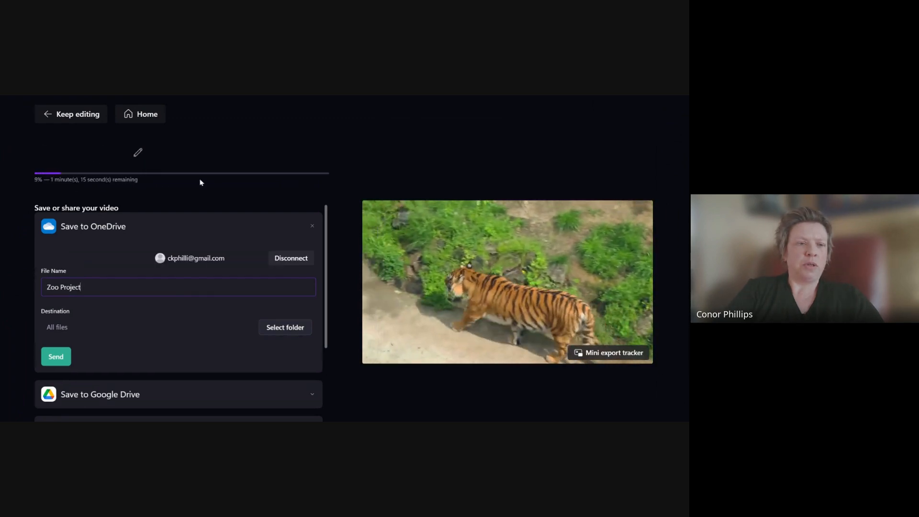
click(72, 115)
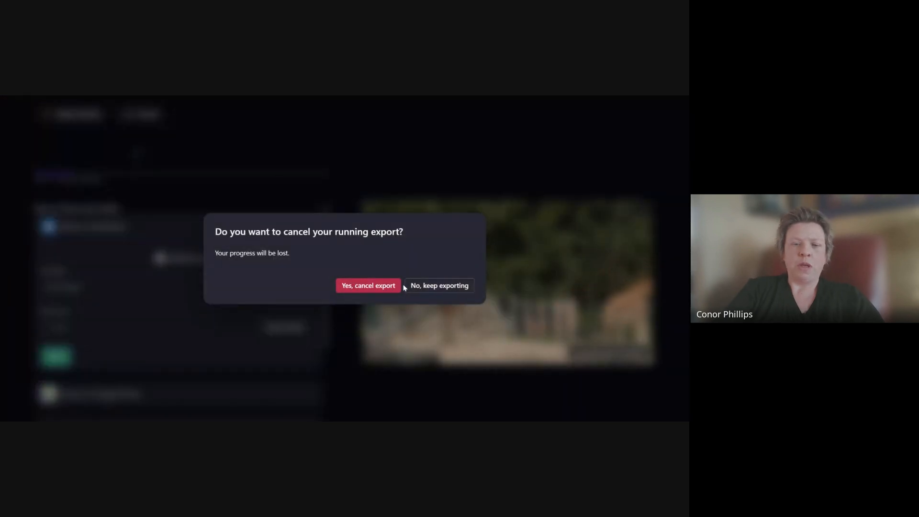
click(368, 286)
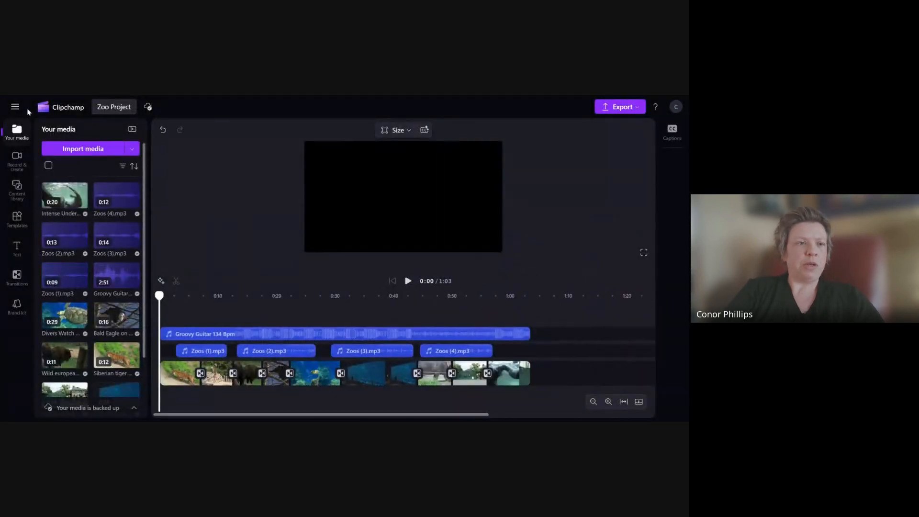
- Return to the home page and browse the Your videos list
click(67, 110)
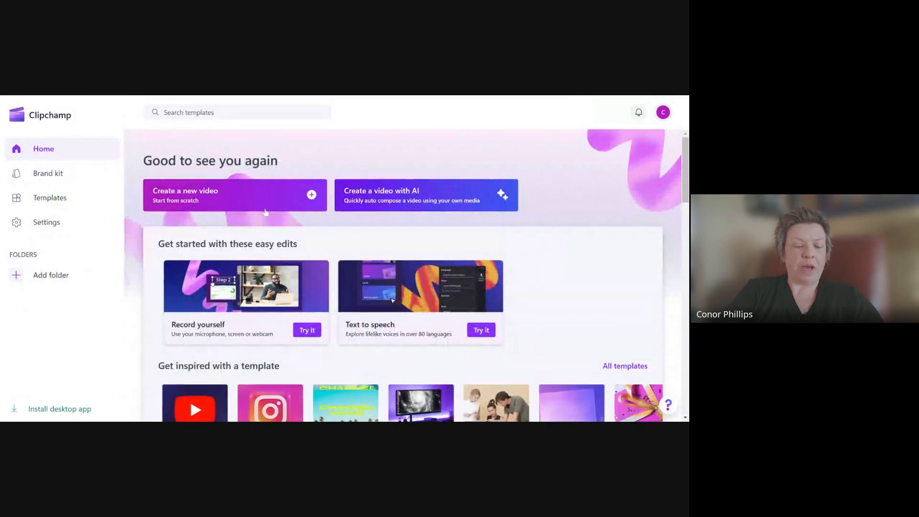
scroll(435, 357, down, 10)
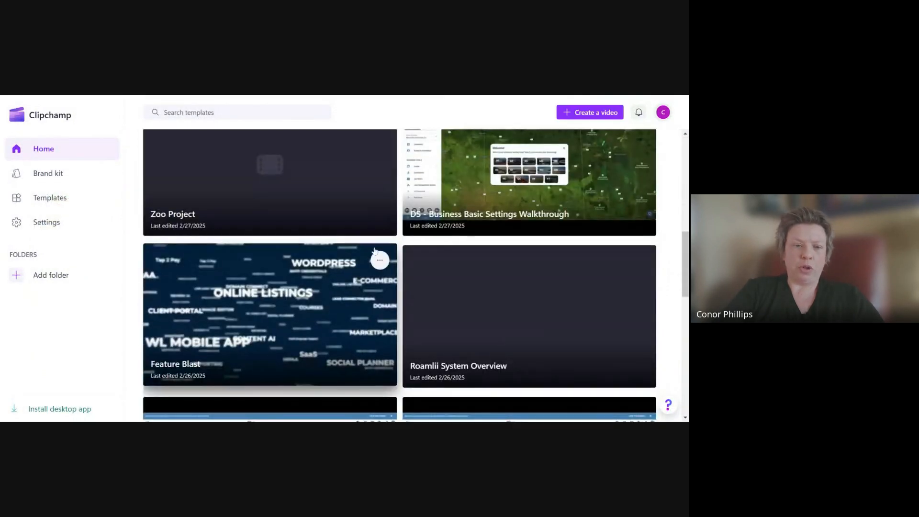
scroll(230, 308, down, 1)
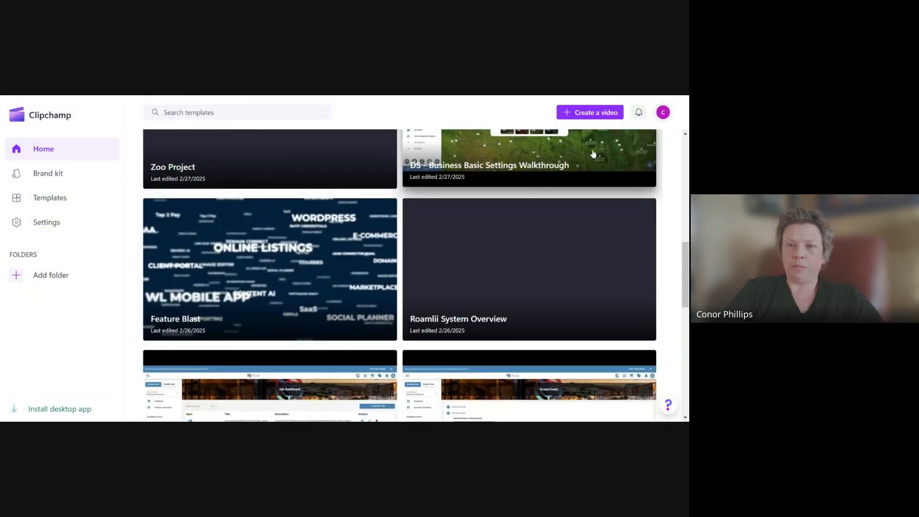
scroll(594, 153, down, 2)
scroll(459, 242, down, 3)
scroll(403, 272, up, 7)
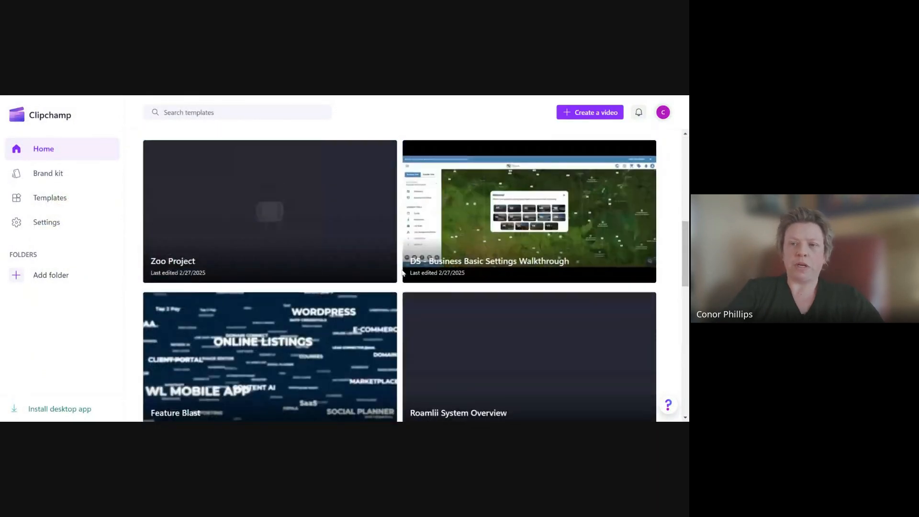
scroll(402, 272, up, 10)
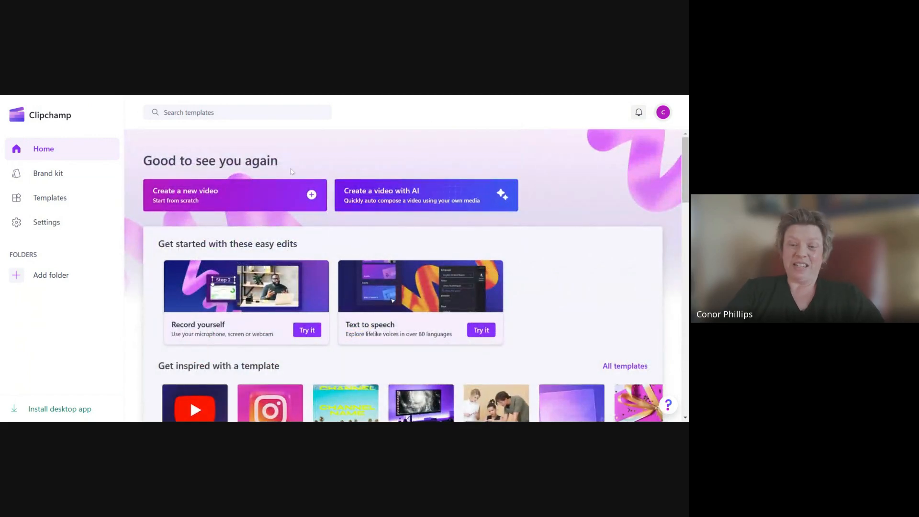